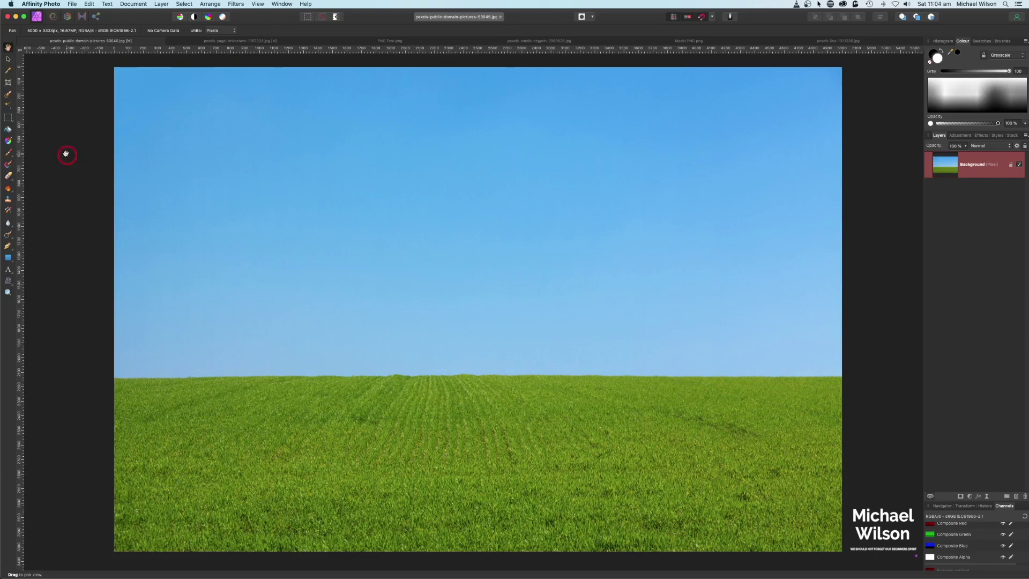
Select the sky above the horizon with a rectangular marquee, delete it, and clear the selection
click(9, 117)
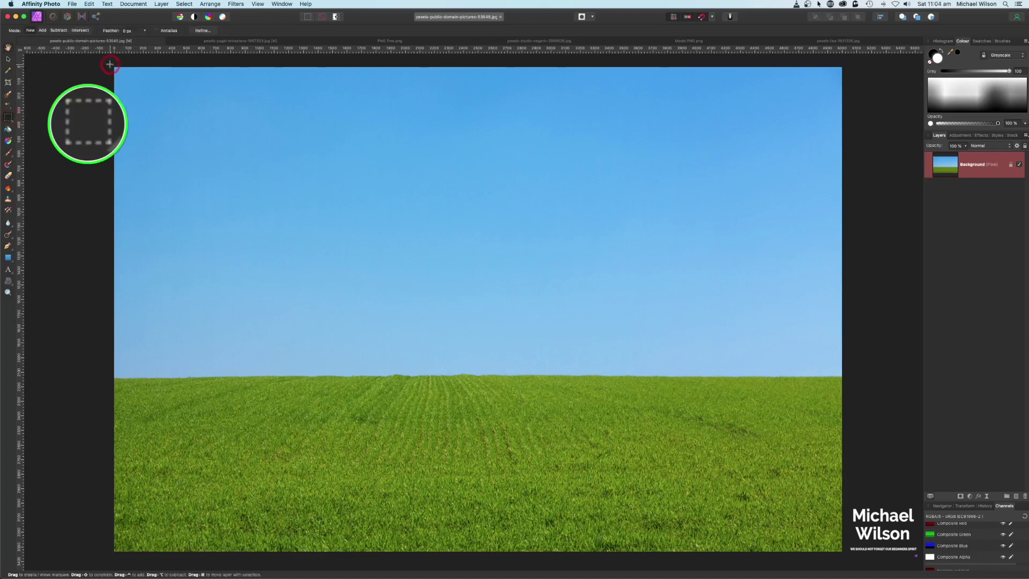
drag(220, 273, 849, 378)
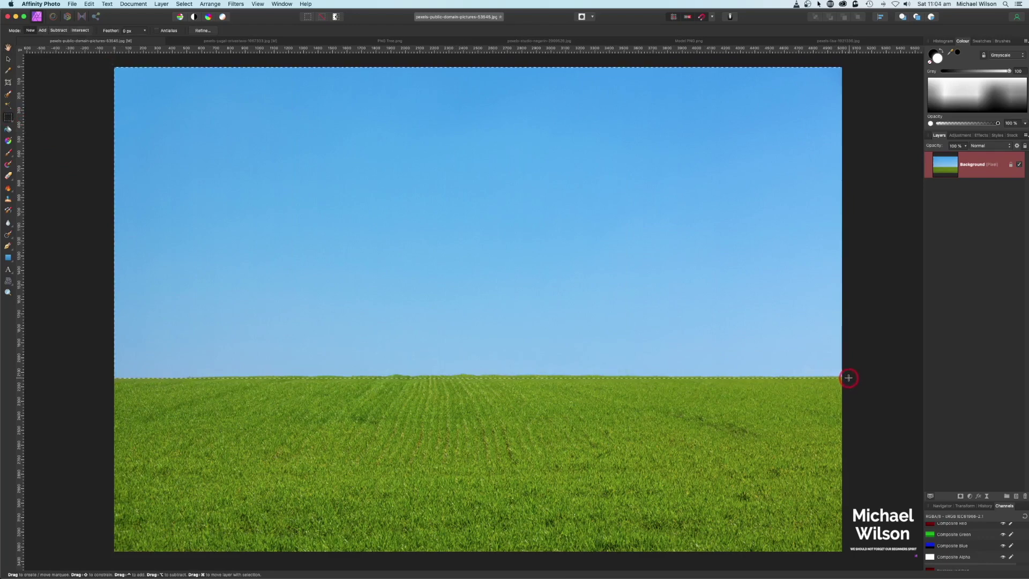
key(Delete)
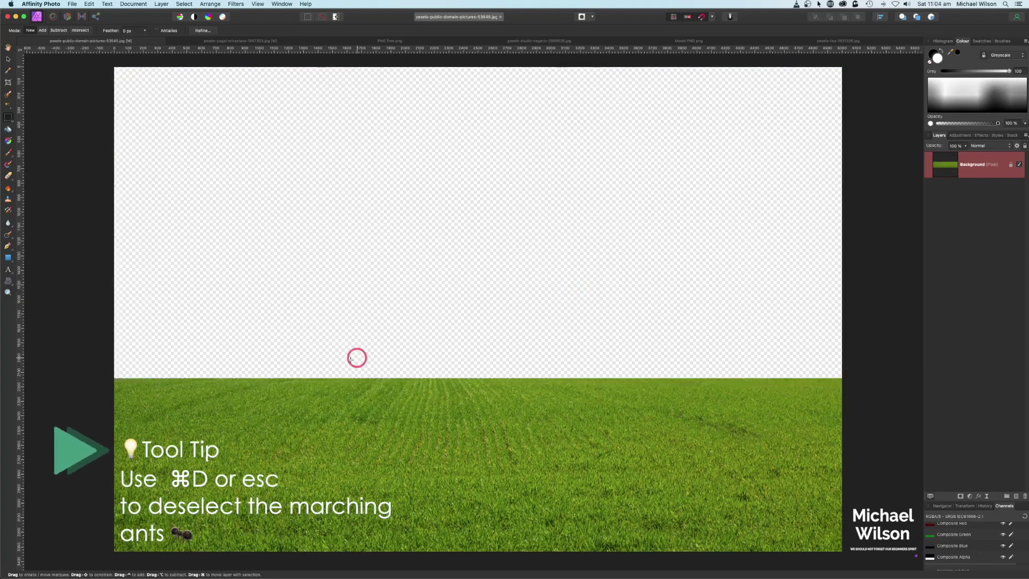
key(super+d)
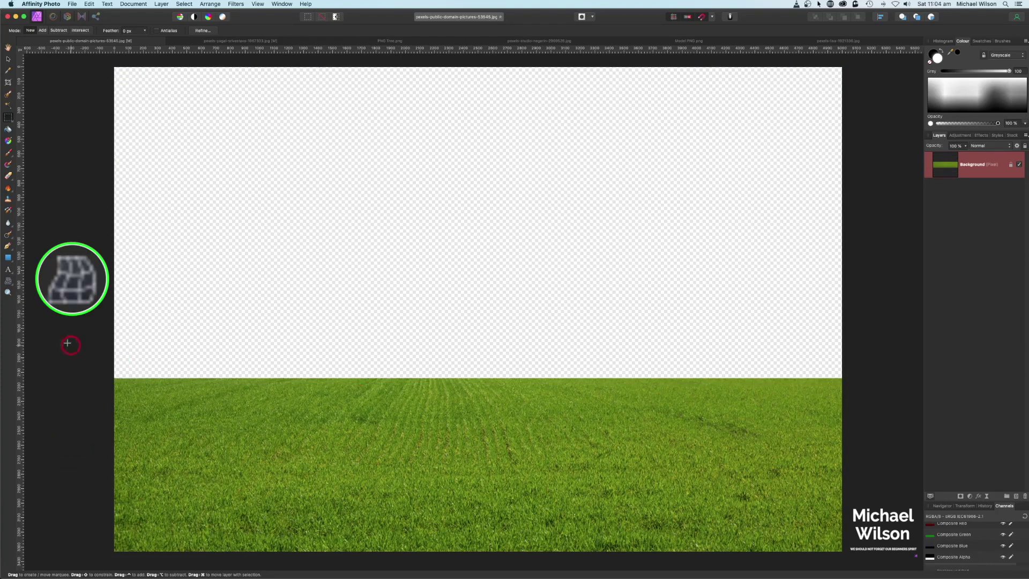
Mesh-warp the field's flat horizon upward at its middle into a gentle hill, apply it, and blur the horizon edge
click(9, 281)
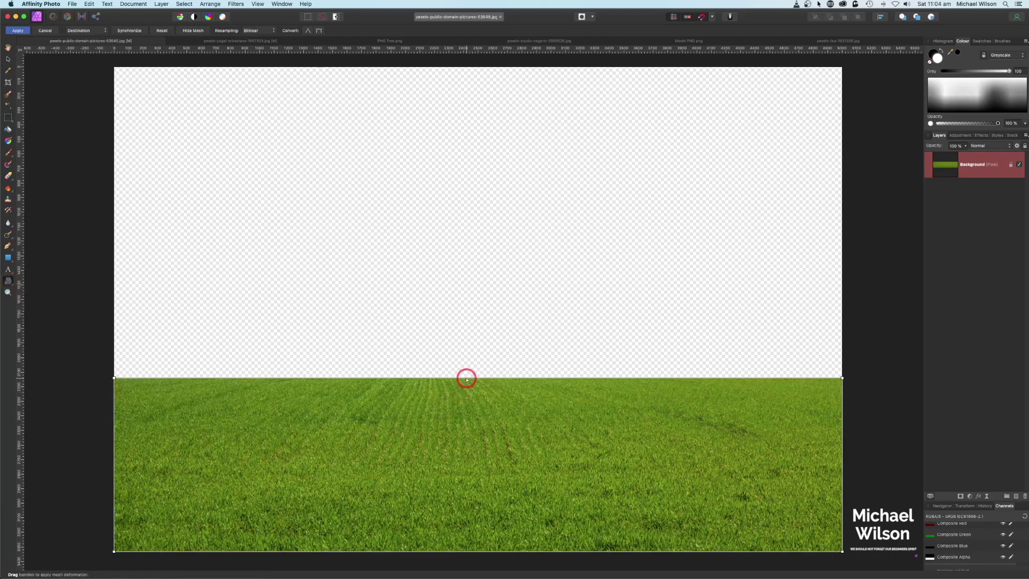
drag(466, 379, 468, 362)
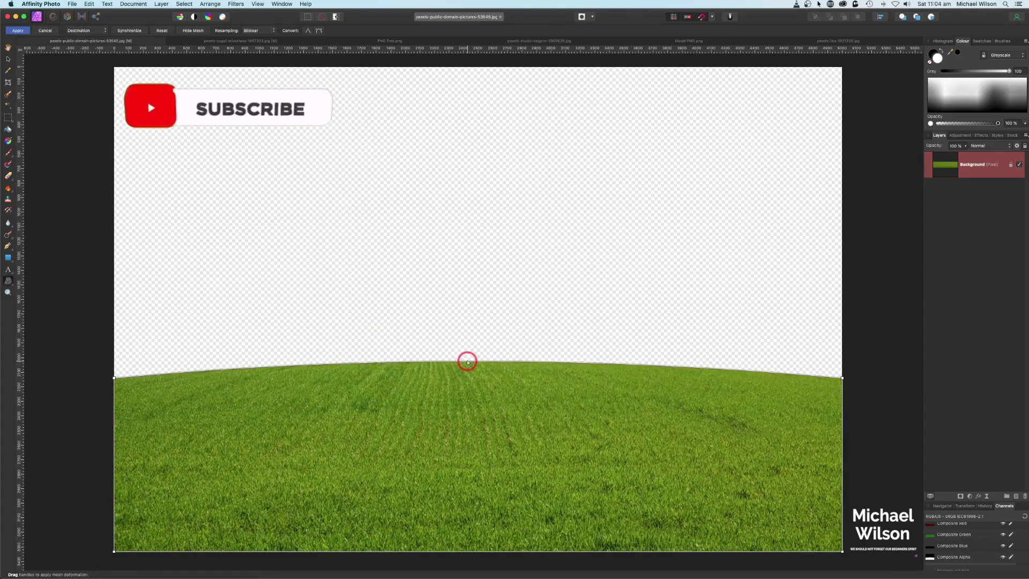
click(18, 31)
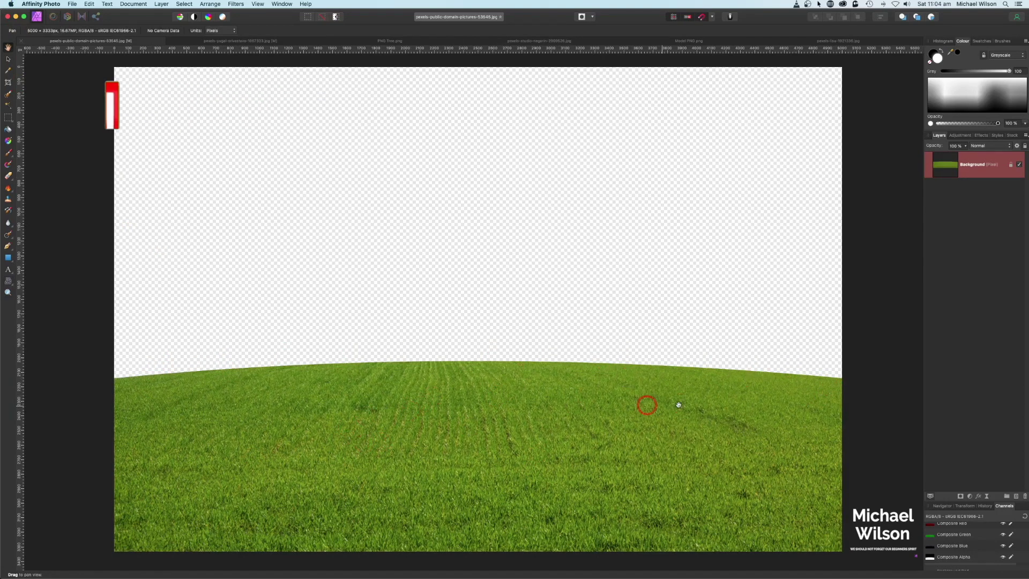
click(9, 224)
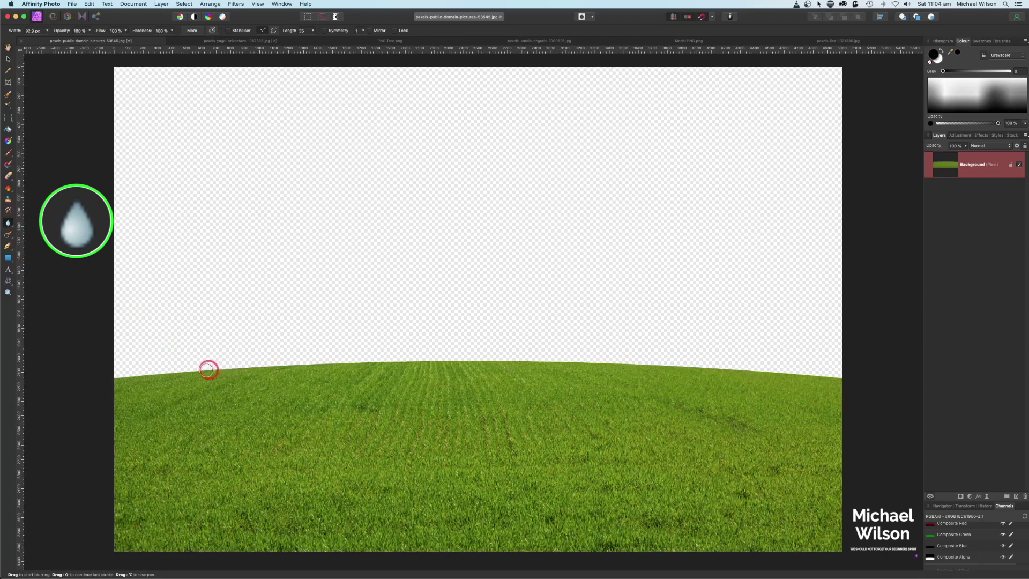
mouse_move(208, 369)
mouse_down()
mouse_move(120, 379)
mouse_move(444, 361)
mouse_move(652, 364)
mouse_up()
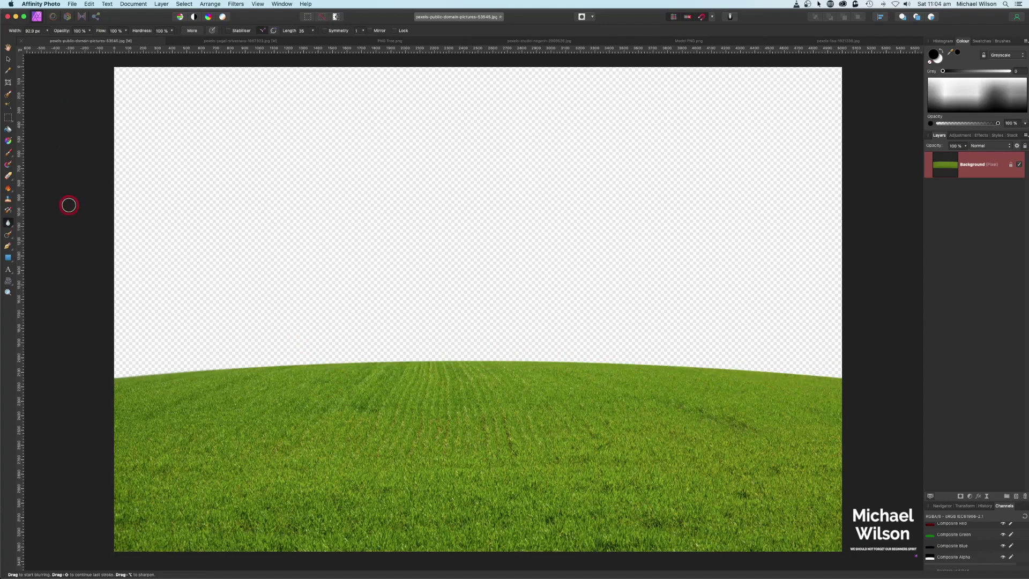
In the tree photo, isolate the Composite Green channel, flood-select the tree at 30% tolerance, and restore all channels
click(255, 41)
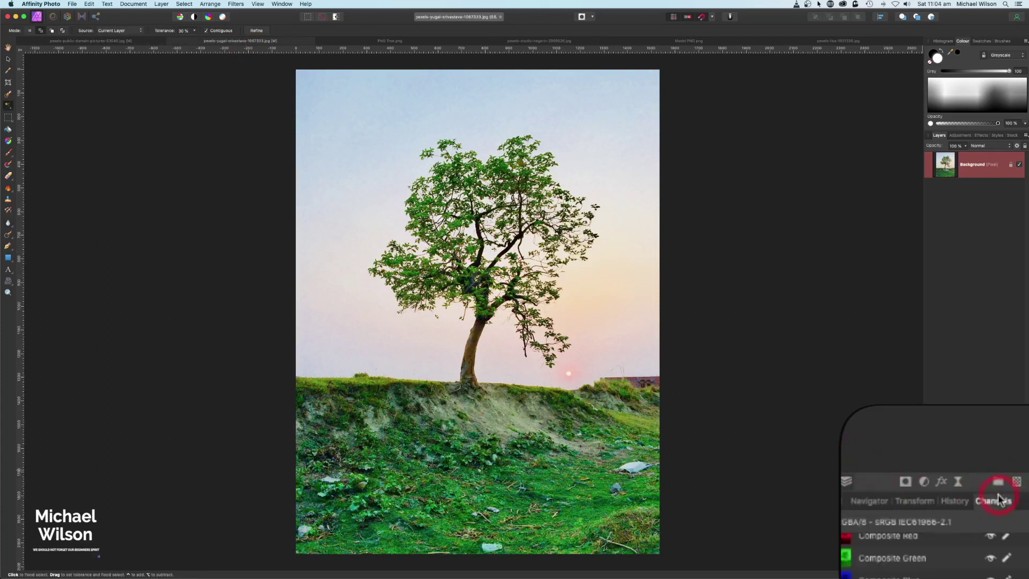
click(965, 534)
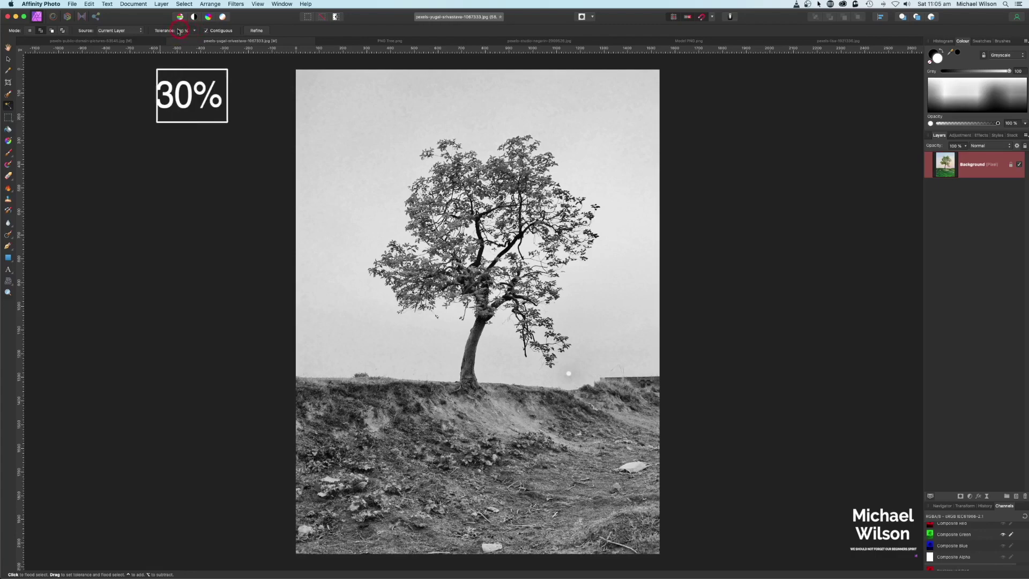
click(467, 380)
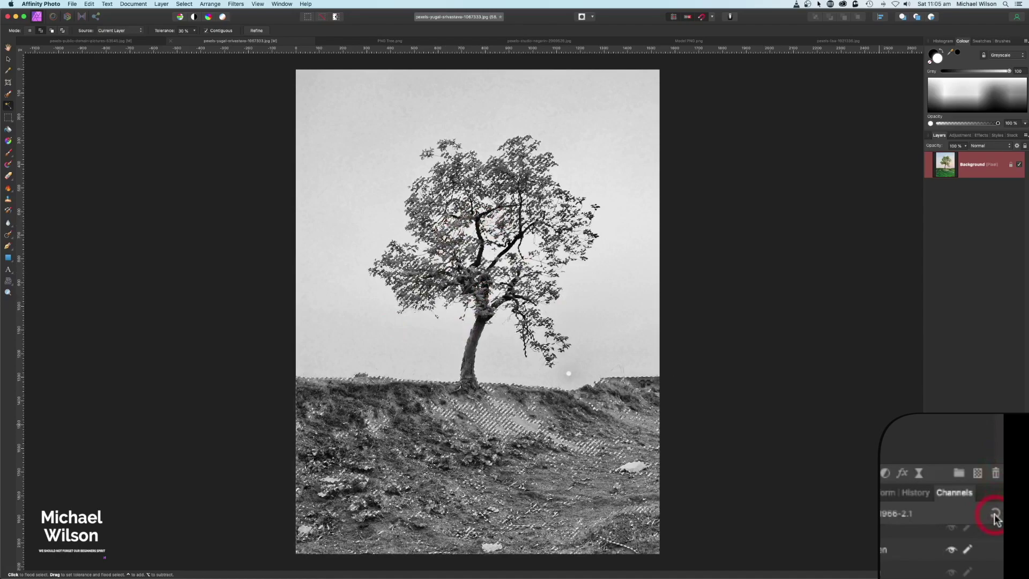
click(1024, 515)
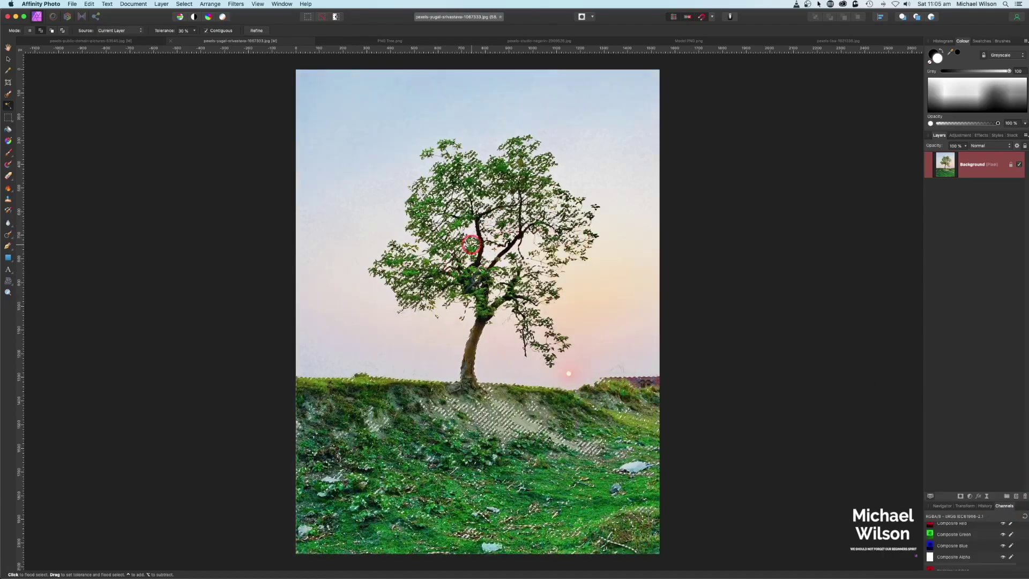
Refine the tree selection by matting over the foliage with a 302 px brush, and output it to a new layer
click(257, 31)
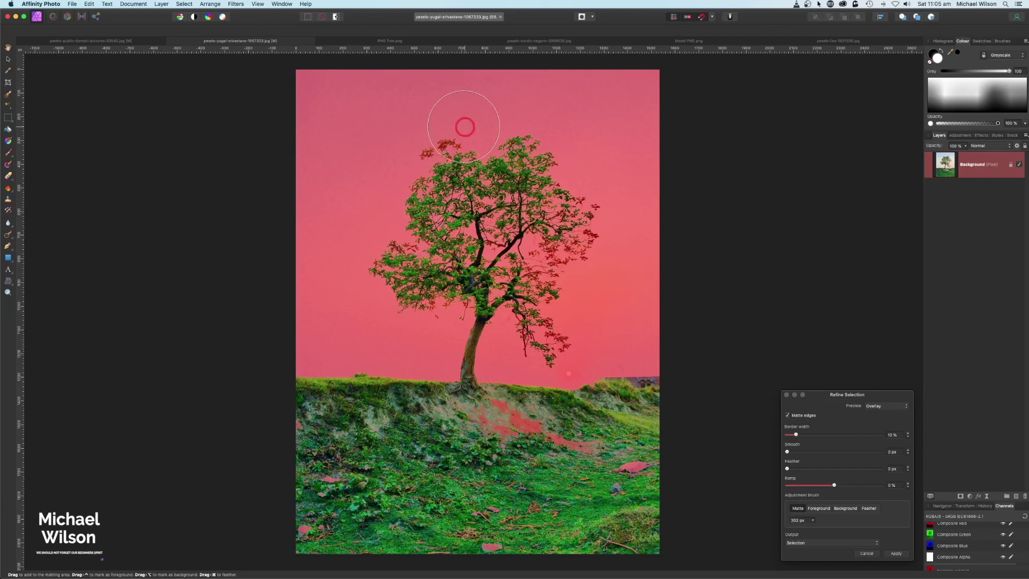
key(bracketright)
key(bracketright)
mouse_move(464, 127)
mouse_down()
mouse_move(486, 154)
mouse_move(569, 173)
mouse_move(572, 242)
mouse_move(535, 250)
mouse_move(547, 341)
mouse_move(586, 217)
mouse_move(548, 143)
mouse_move(418, 146)
mouse_move(437, 193)
mouse_move(378, 254)
mouse_move(395, 279)
mouse_move(445, 316)
mouse_up()
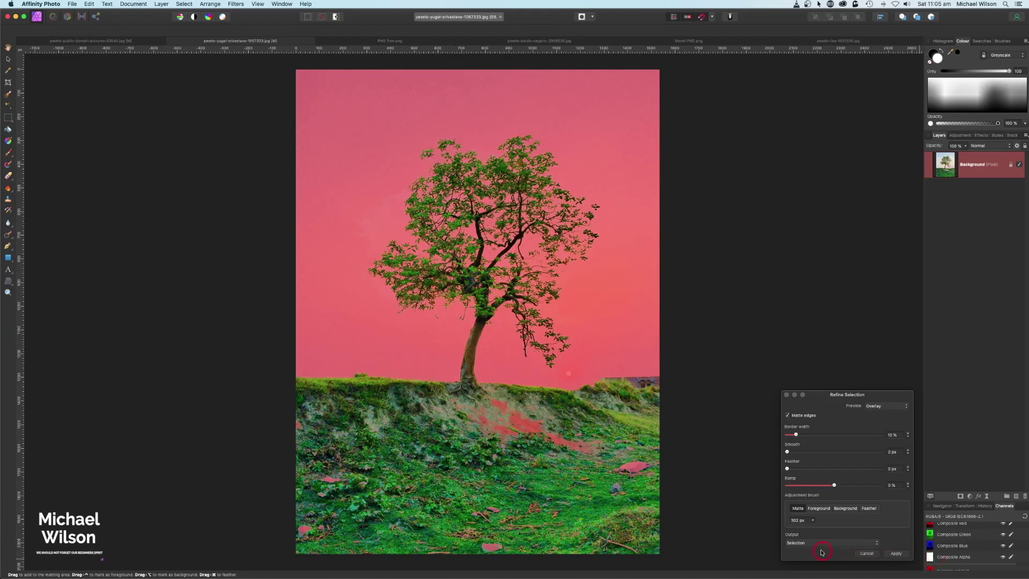
click(768, 536)
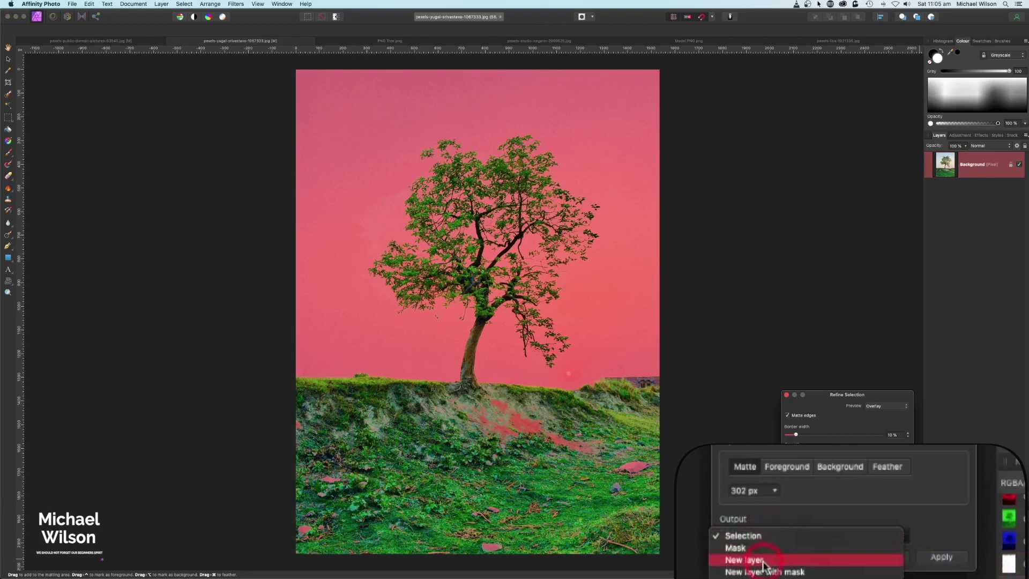
click(765, 557)
click(945, 559)
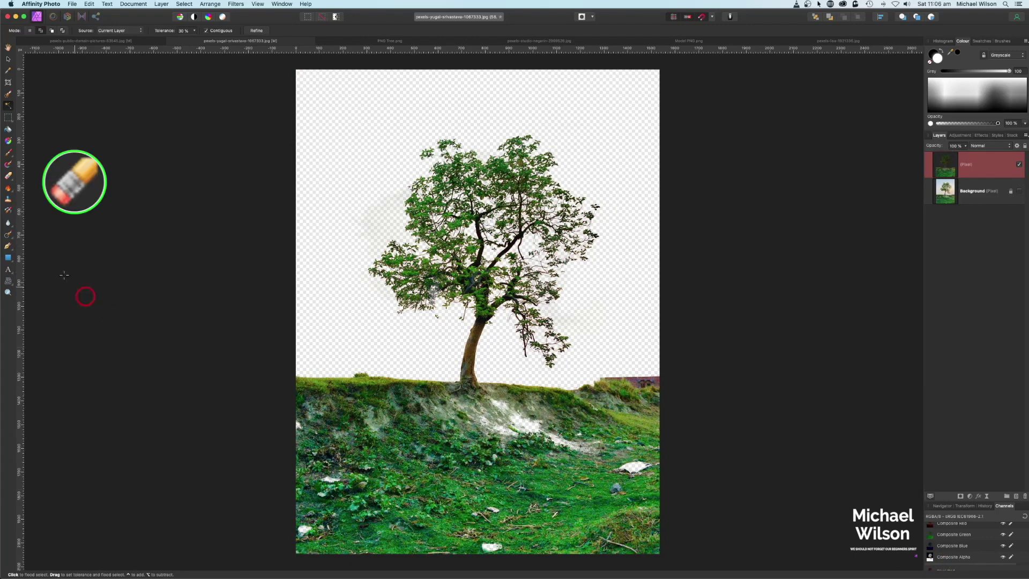
Erase the ground around and below the tree on the cut-out layer, keeping only a thin grass strip at the trunk
click(8, 176)
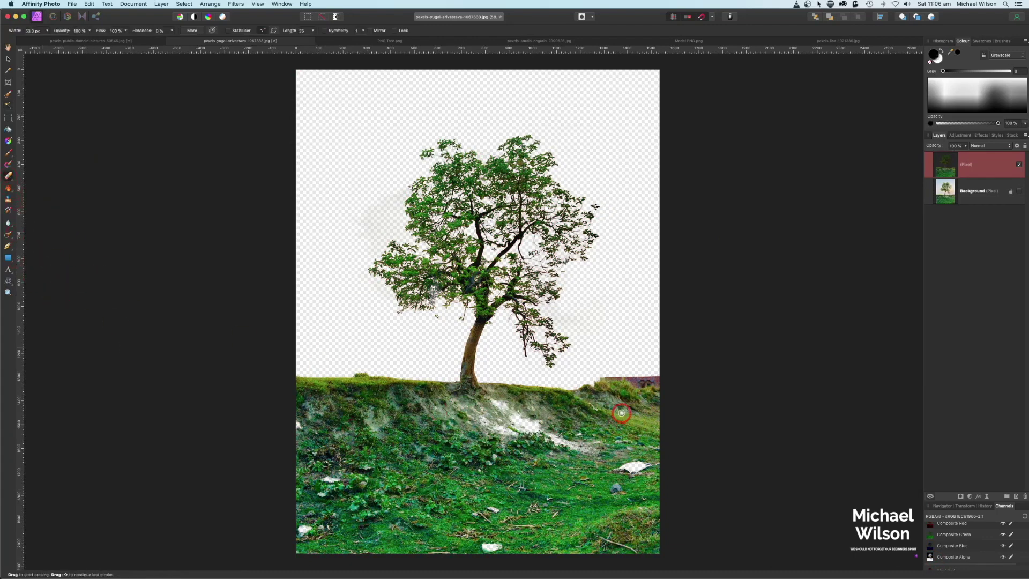
key(bracketright)
key(bracketright)
key(bracketright)
key(bracketright)
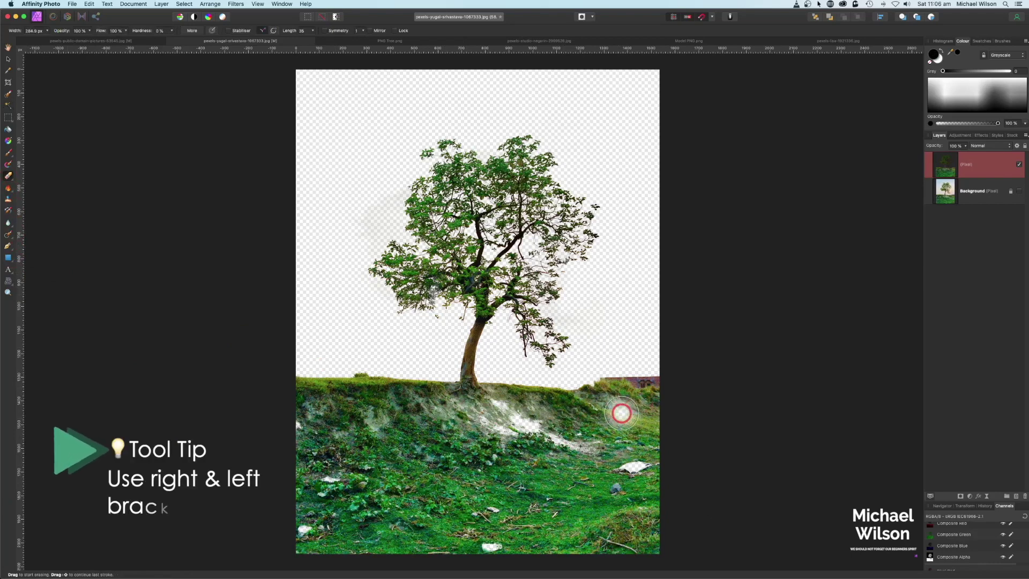
mouse_move(592, 395)
mouse_down()
mouse_move(636, 467)
mouse_move(636, 538)
mouse_move(239, 488)
mouse_move(319, 523)
mouse_move(365, 448)
mouse_move(311, 388)
mouse_move(295, 387)
mouse_move(276, 481)
mouse_move(687, 487)
mouse_move(499, 481)
mouse_up()
key(bracketright)
key(bracketright)
key(bracketright)
key(bracketright)
key(bracketleft)
key(bracketleft)
key(bracketleft)
key(bracketleft)
key(bracketleft)
mouse_move(673, 459)
mouse_down()
mouse_move(626, 445)
mouse_move(425, 435)
mouse_move(518, 424)
mouse_move(506, 411)
mouse_move(636, 425)
mouse_move(618, 422)
mouse_move(595, 384)
mouse_move(651, 419)
mouse_move(499, 450)
mouse_move(370, 447)
mouse_move(429, 419)
mouse_move(498, 416)
mouse_up()
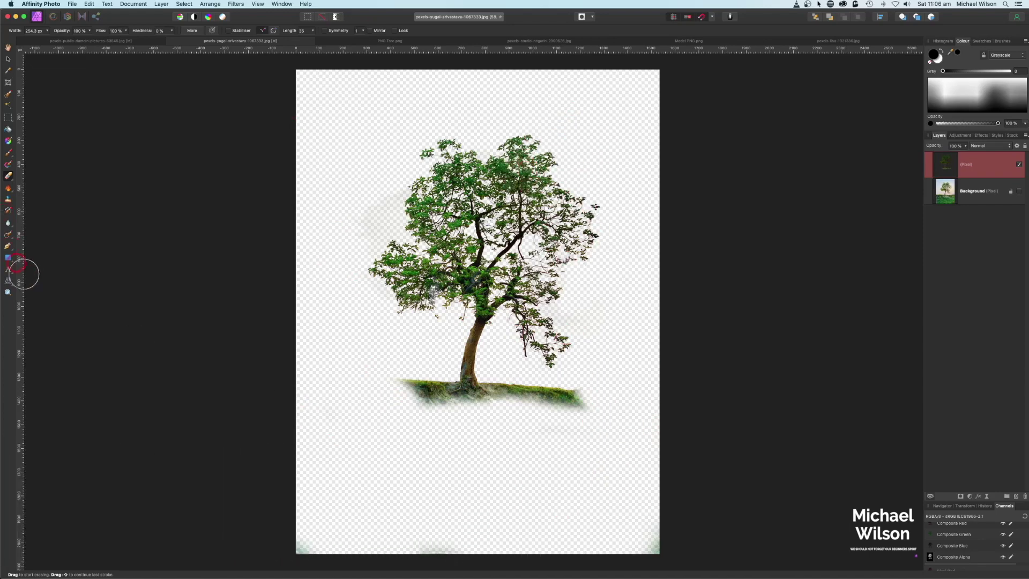
Sample the tree's upper foliage as the source for the Clone Brush
click(10, 200)
click(9, 201)
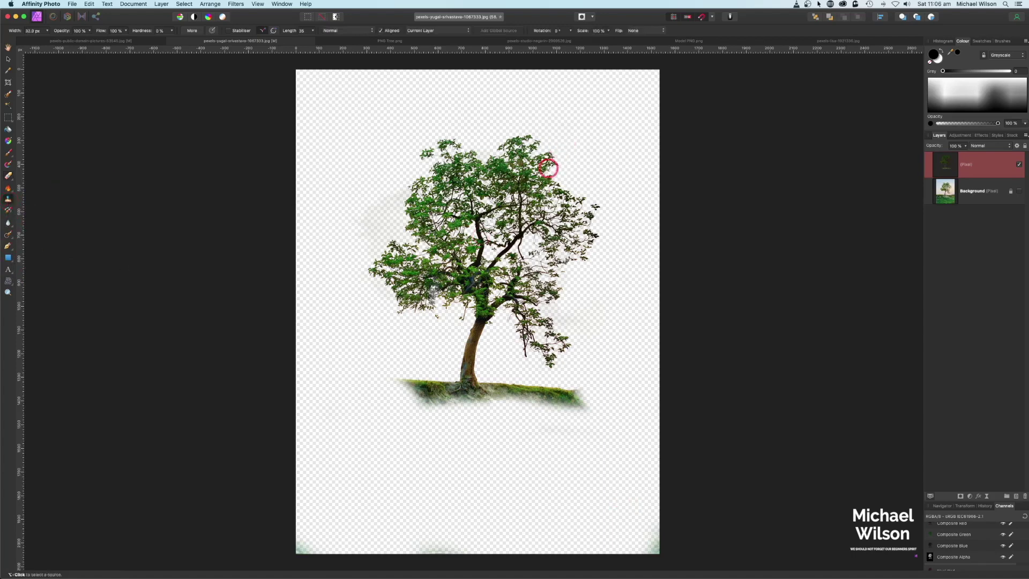
key(alt)
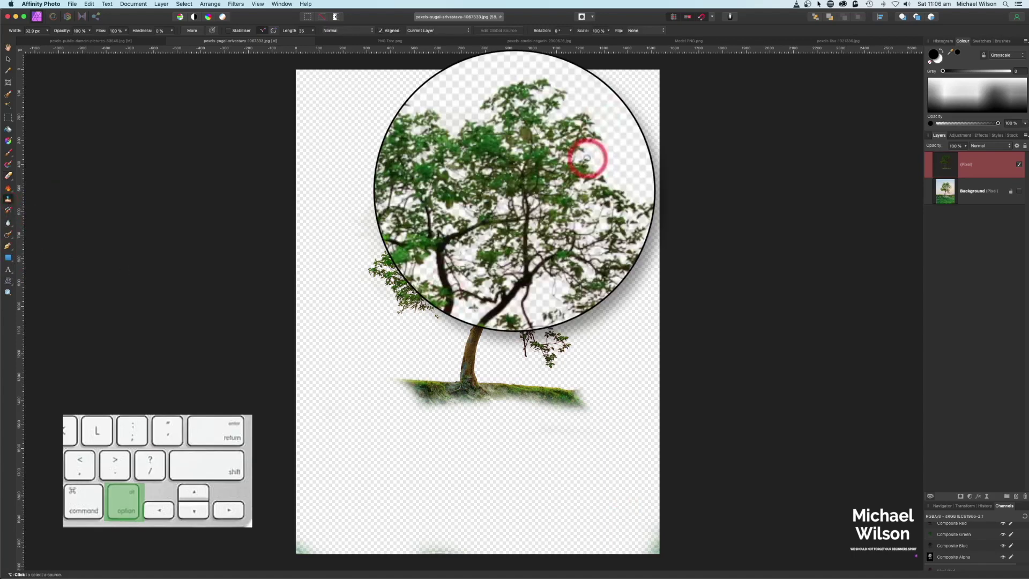
alt+click(526, 171)
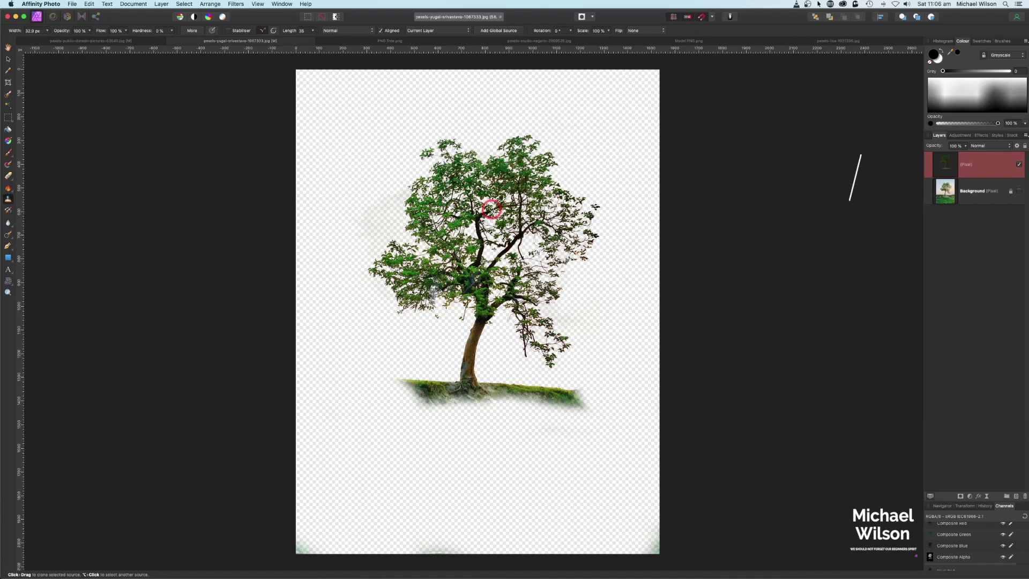
Copy the tree cut-out into the field document and erase the stray smudges near the horizon
key(super+c)
click(96, 44)
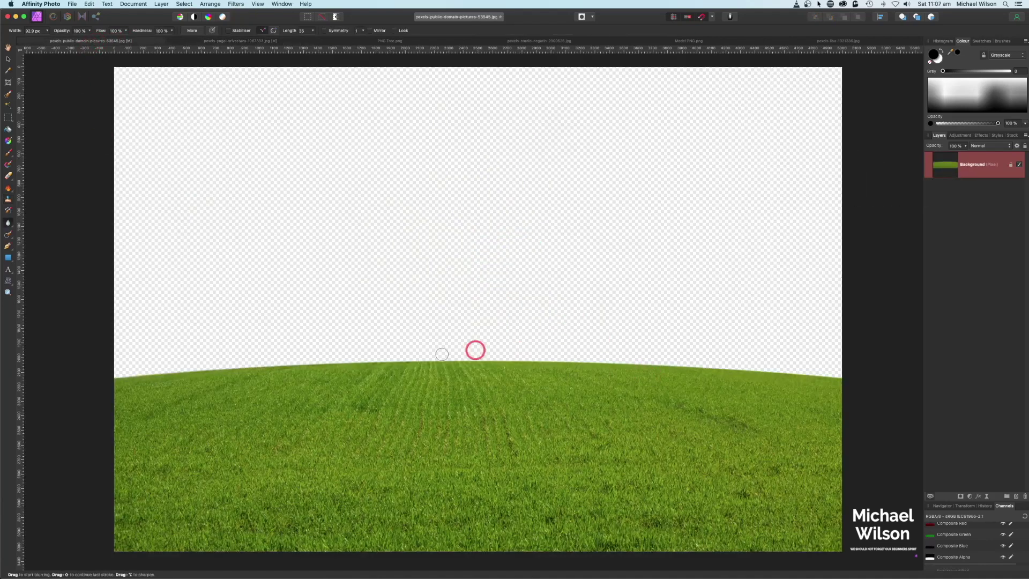
key(super+v)
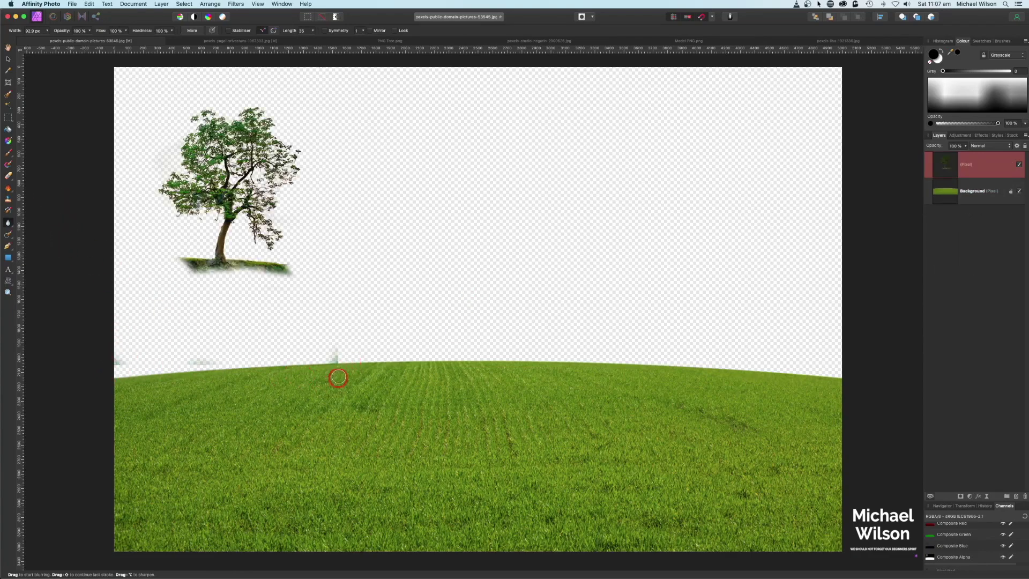
key(e)
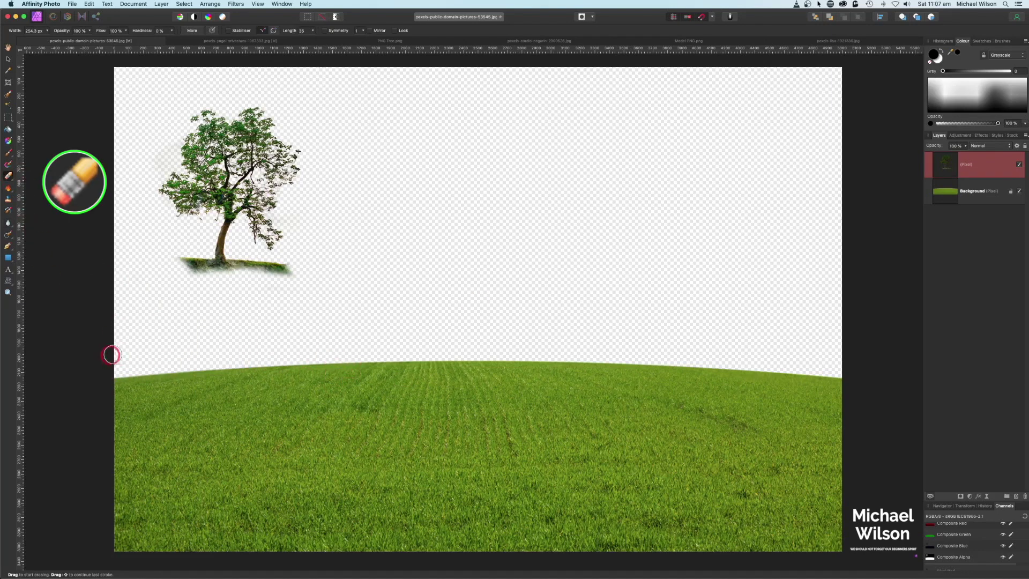
Enlarge the pasted tree to nearly the full height of the sky area and place it centrally on the hill
click(8, 60)
mouse_move(115, 370)
mouse_down()
mouse_move(333, 400)
mouse_move(244, 513)
mouse_up()
drag(558, 114, 701, 84)
drag(464, 189, 485, 198)
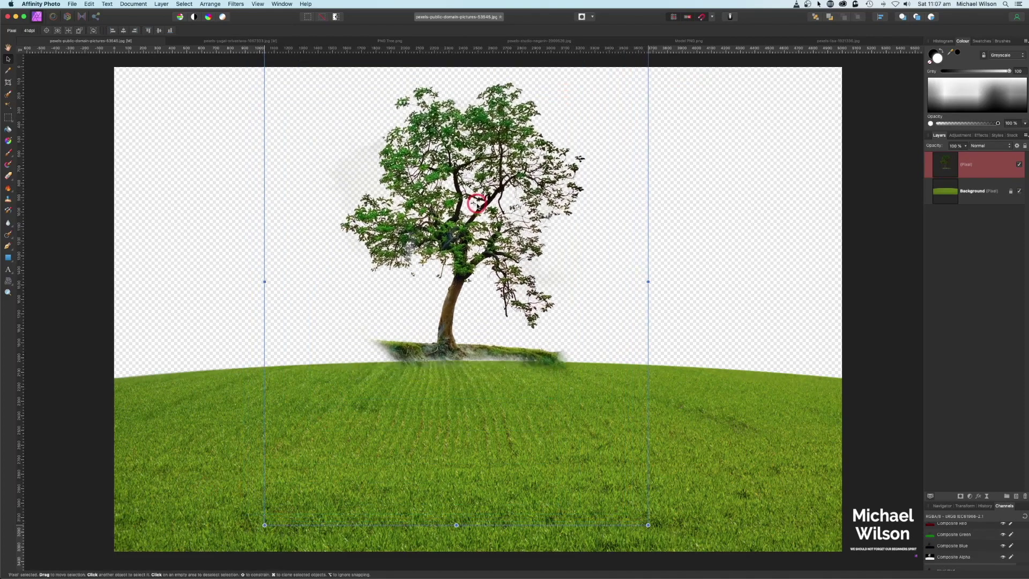
Rotate the tree slightly counterclockwise, fine-tune its size, and lower it so its base sits on the hilltop
key(super+minus)
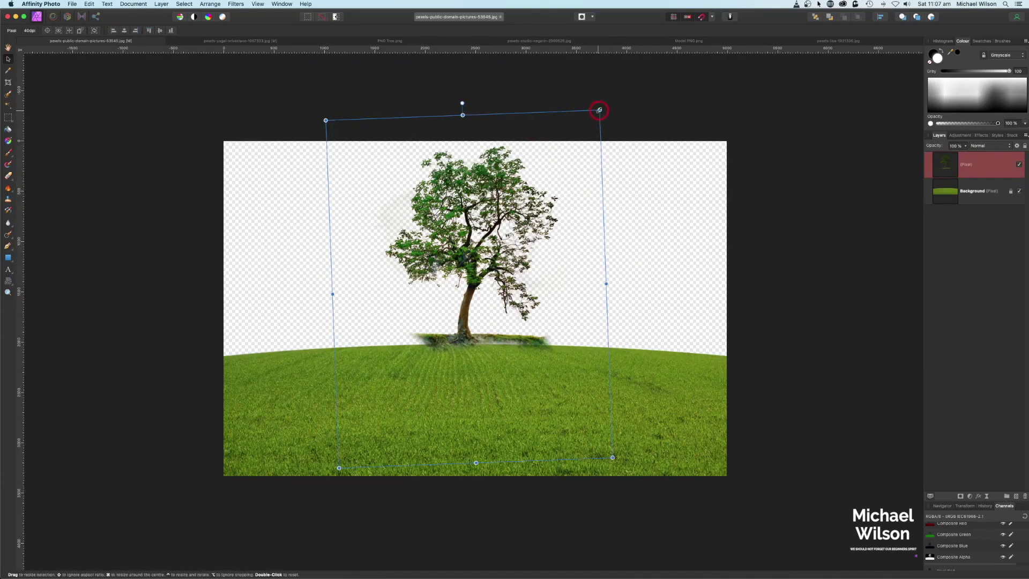
drag(599, 110, 601, 108)
drag(496, 197, 495, 205)
drag(461, 111, 459, 110)
drag(596, 114, 599, 111)
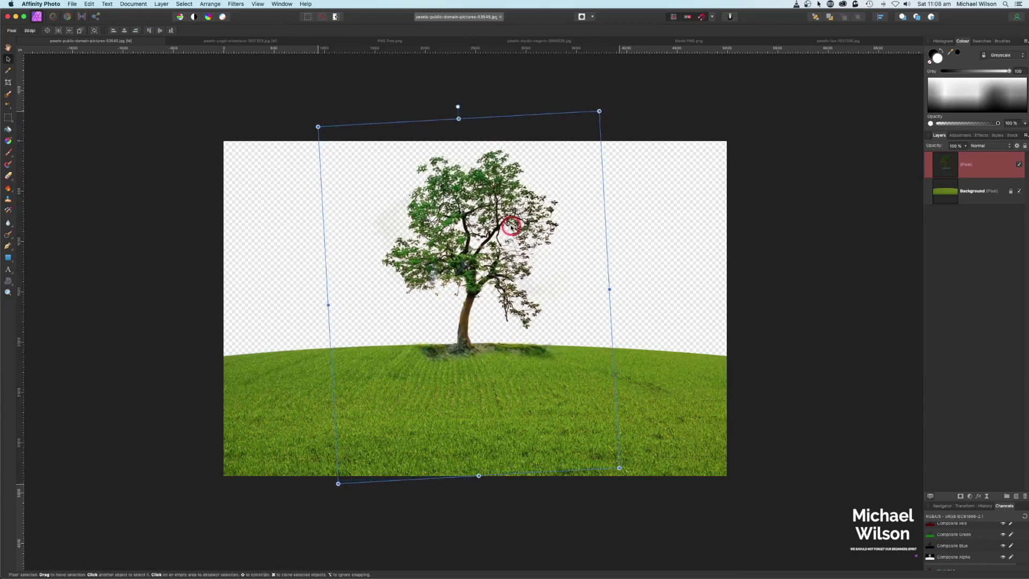
drag(511, 227, 503, 221)
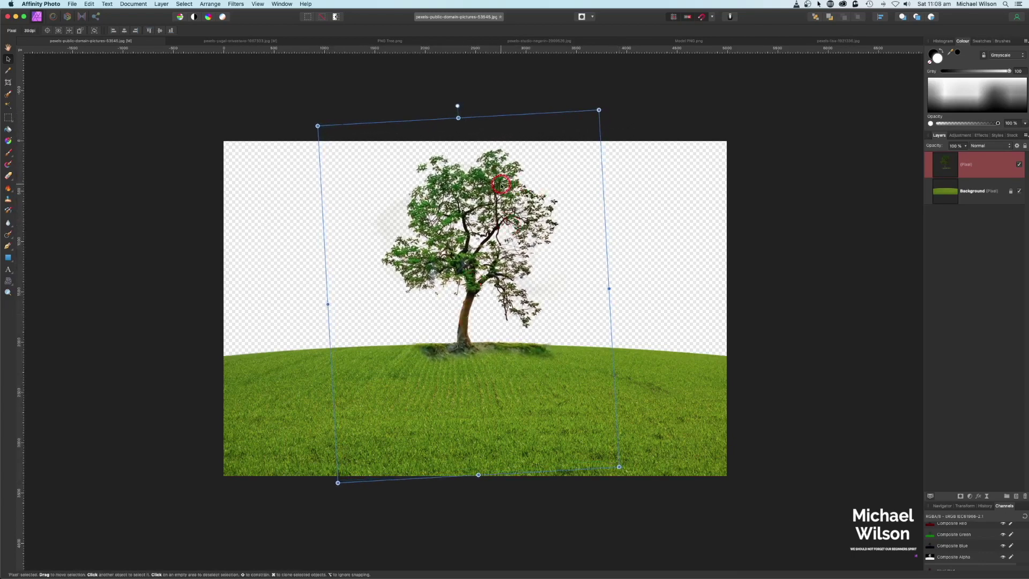
drag(599, 109, 602, 106)
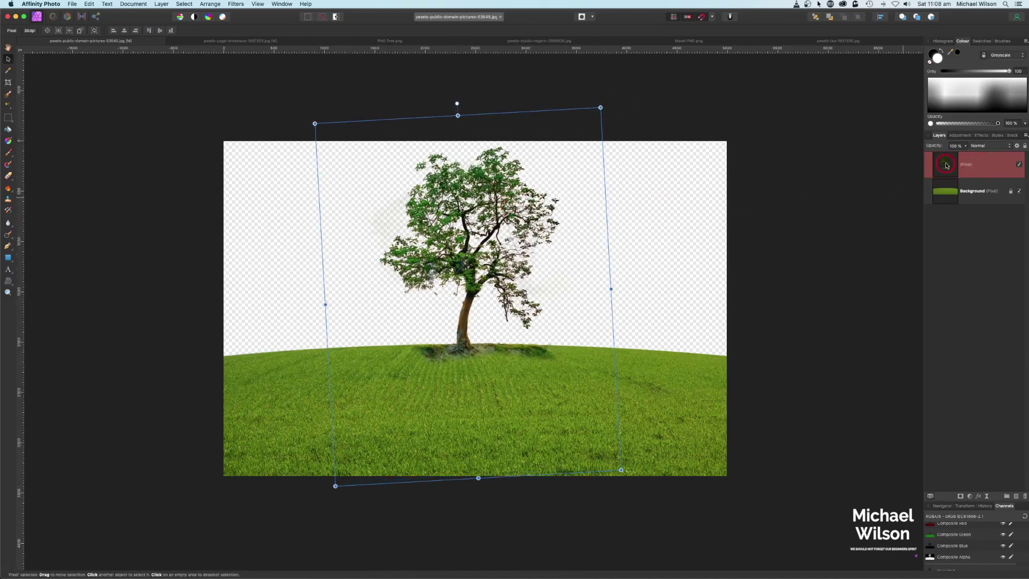
Add a mask to the tree layer and set up a soft 256 px Basic paint brush with black for it
click(961, 496)
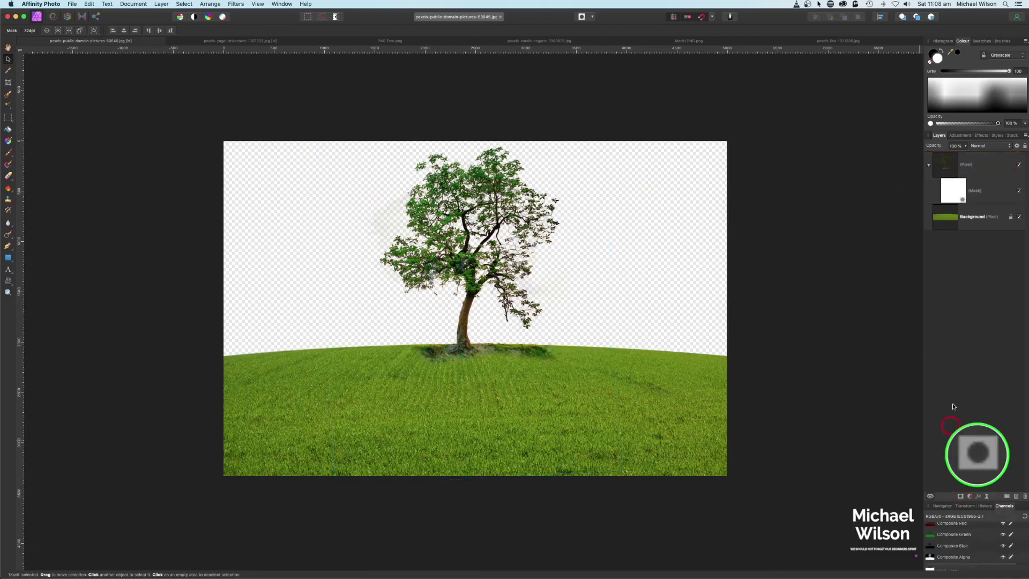
click(992, 191)
key(b)
key(x)
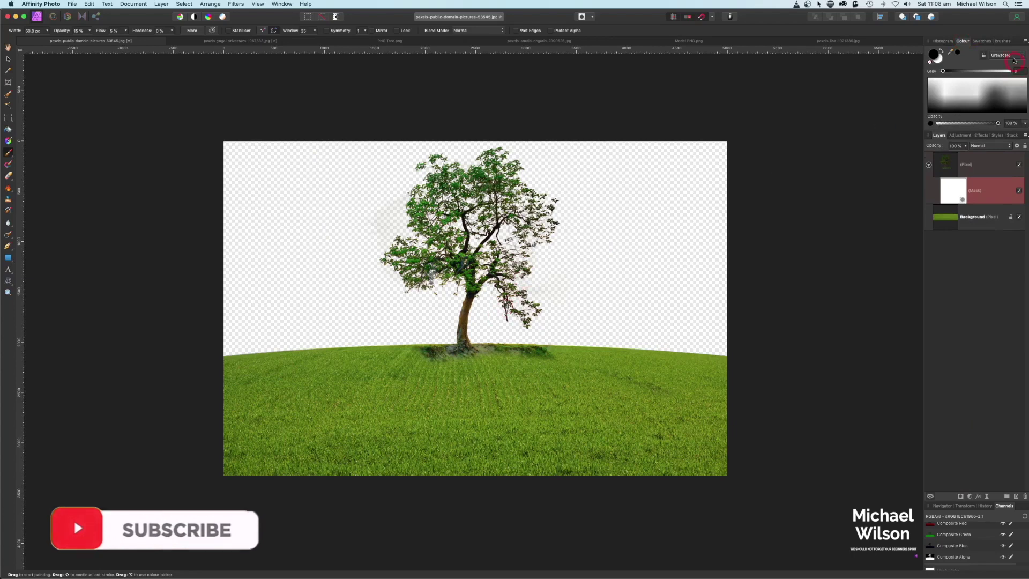
click(1004, 41)
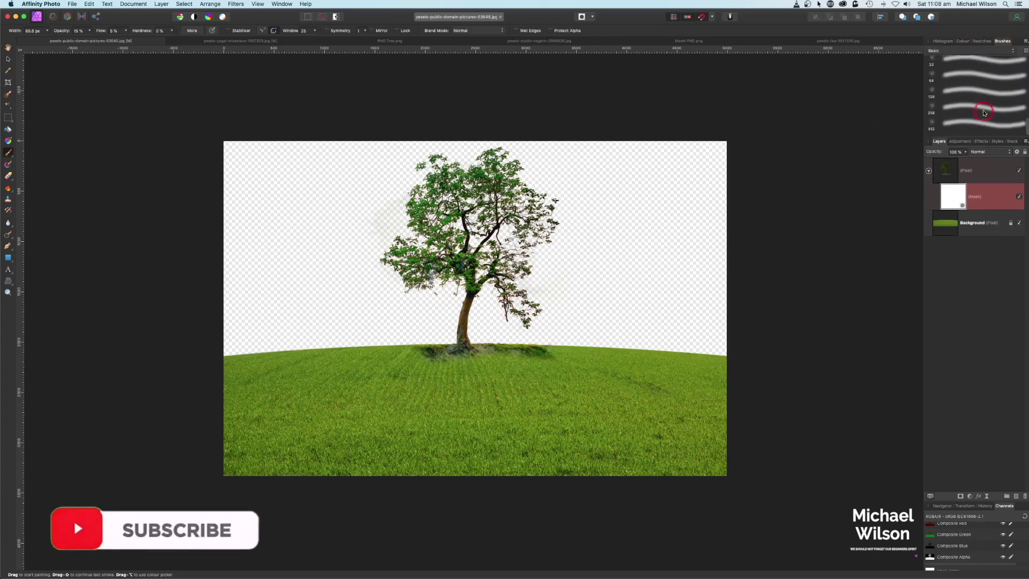
click(980, 112)
click(962, 41)
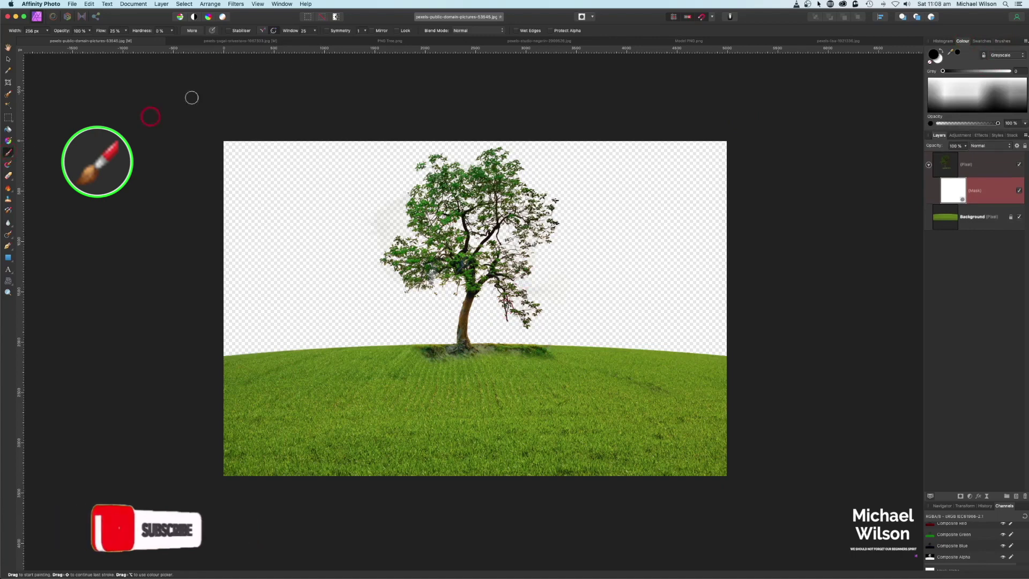
Paint on the tree's mask with a low-flow brush about 448 px wide to blend the base into the grass and fade stray branch edges
click(125, 33)
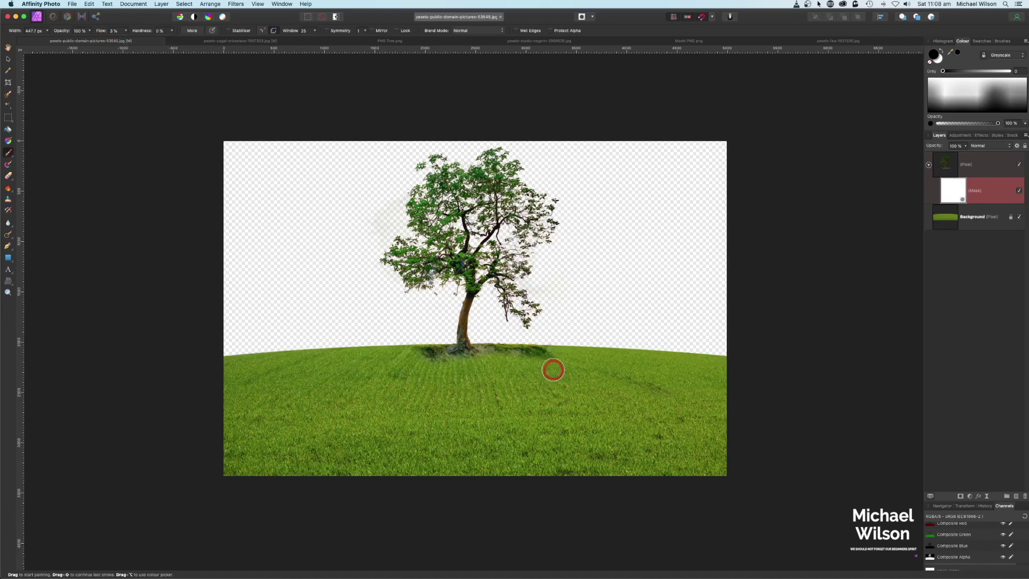
mouse_move(540, 350)
mouse_down()
mouse_move(488, 349)
mouse_move(549, 354)
mouse_move(483, 379)
mouse_move(439, 363)
mouse_move(444, 353)
mouse_move(411, 359)
mouse_move(475, 368)
mouse_move(406, 367)
mouse_move(440, 350)
mouse_move(402, 359)
mouse_move(564, 362)
mouse_move(411, 366)
mouse_move(424, 359)
mouse_move(385, 376)
mouse_move(417, 380)
mouse_move(430, 360)
mouse_move(396, 358)
mouse_move(473, 364)
mouse_move(437, 358)
mouse_move(345, 436)
mouse_move(483, 383)
mouse_move(523, 355)
mouse_move(487, 430)
mouse_move(697, 264)
mouse_move(424, 308)
mouse_move(449, 280)
mouse_up()
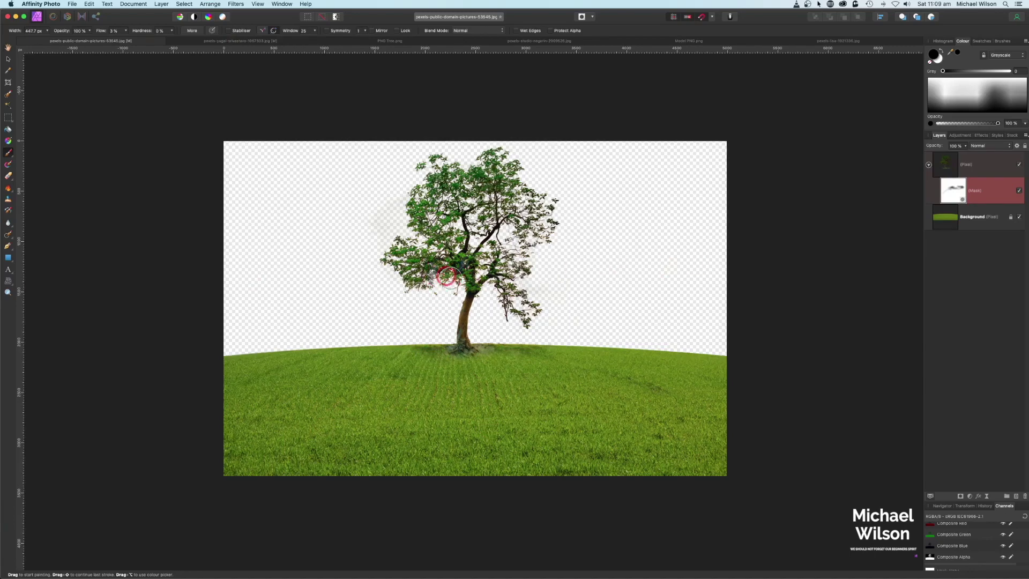
In the pexels-studio-negarin photo, select the woman's hair and white dress using the Selection Brush at 54 px
click(536, 41)
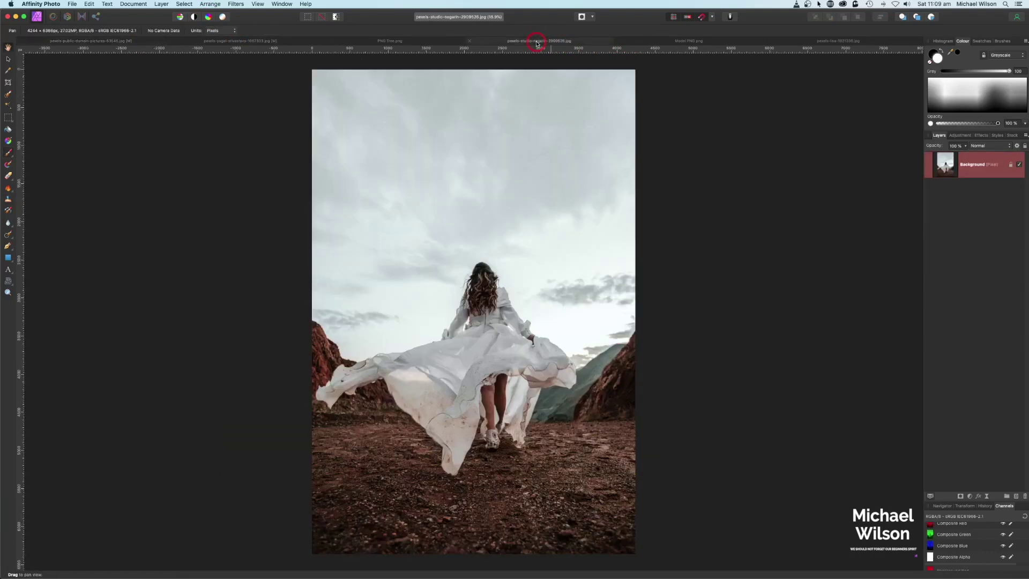
click(9, 95)
key(super+plus)
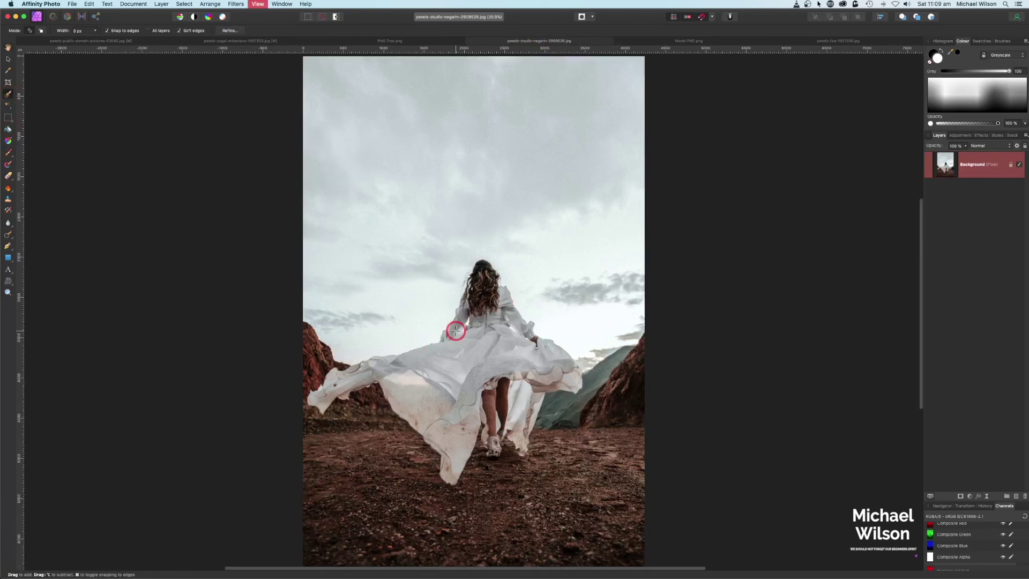
key(super+plus)
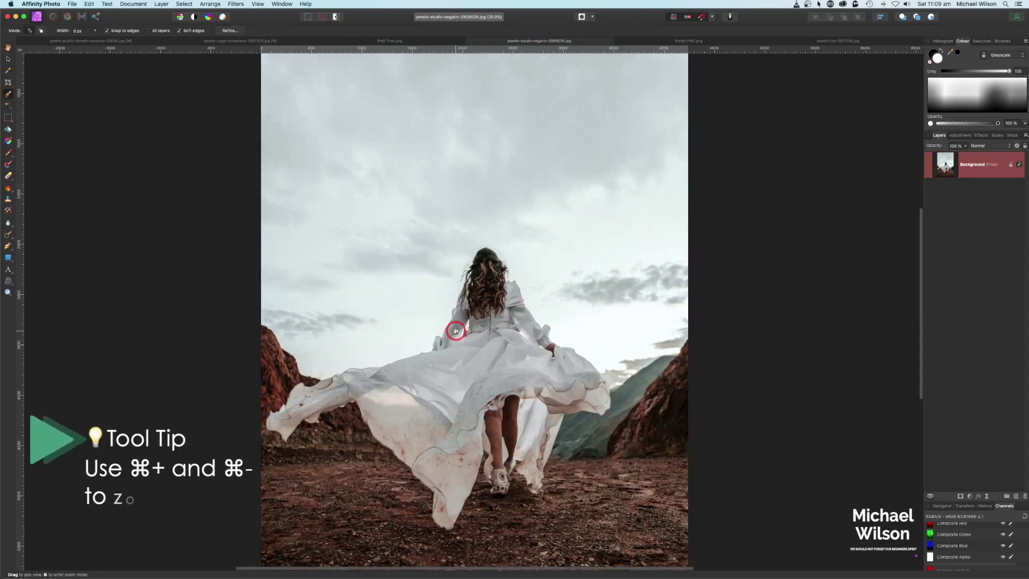
drag(472, 329, 465, 271)
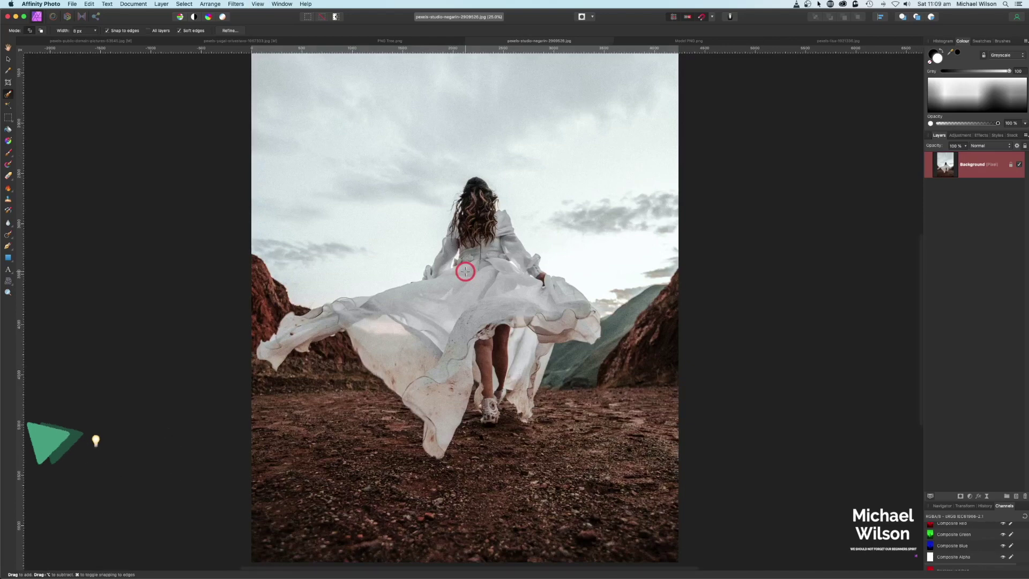
key(bracketright)
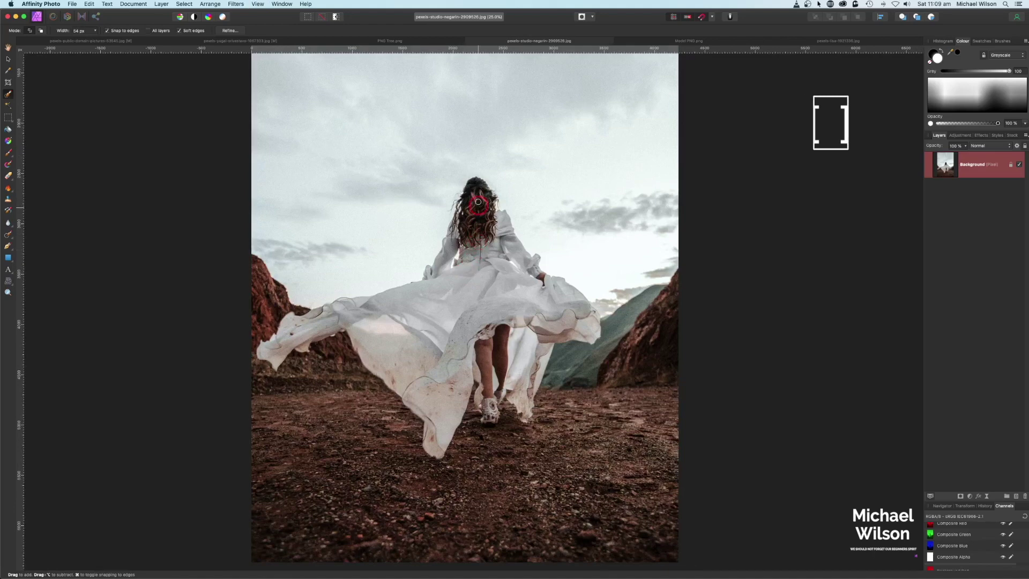
mouse_move(478, 249)
mouse_down()
mouse_move(471, 305)
mouse_move(466, 245)
mouse_move(406, 307)
mouse_move(307, 326)
mouse_move(381, 319)
mouse_move(393, 346)
mouse_move(366, 336)
mouse_move(442, 390)
mouse_move(447, 357)
mouse_move(485, 311)
mouse_move(520, 295)
mouse_move(499, 223)
mouse_move(472, 292)
mouse_move(509, 306)
mouse_move(499, 343)
mouse_move(475, 327)
mouse_move(492, 358)
mouse_move(518, 336)
mouse_up()
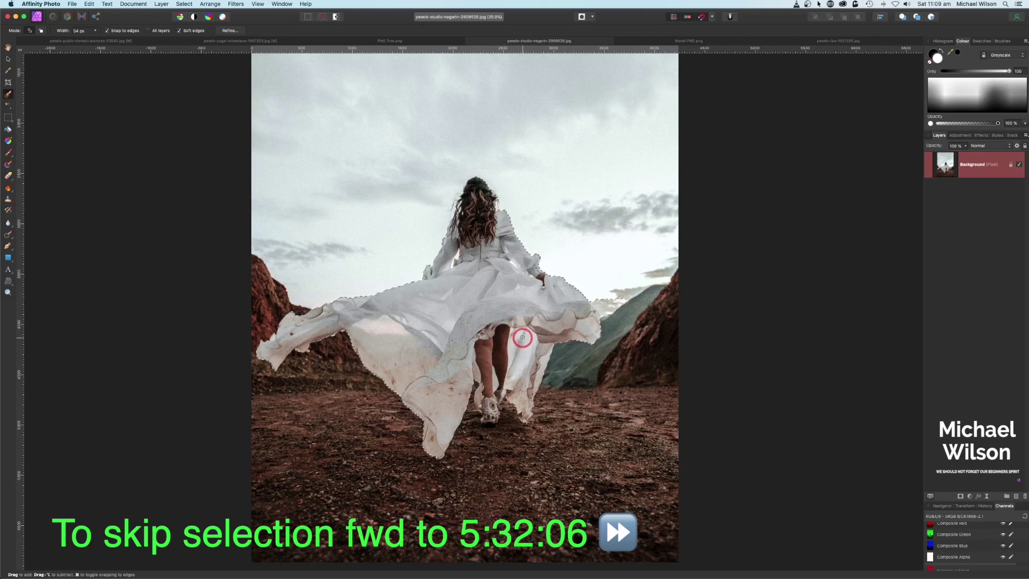
Extend the selection over the woman's legs and shoe, reducing the selection brush to 15 px for the fine areas
scroll(520, 337, up, 3)
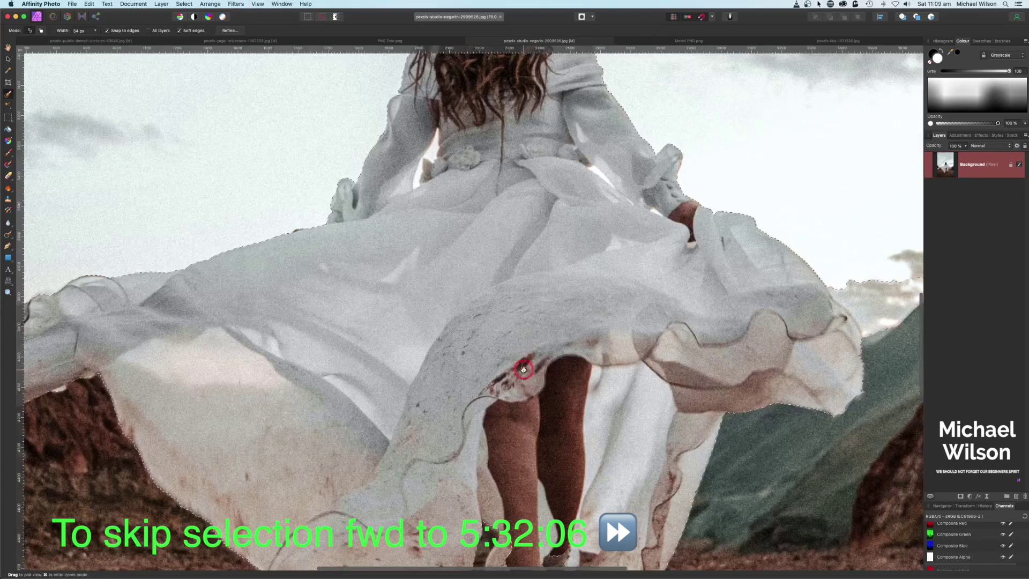
scroll(523, 337, down, 10)
key(bracketleft)
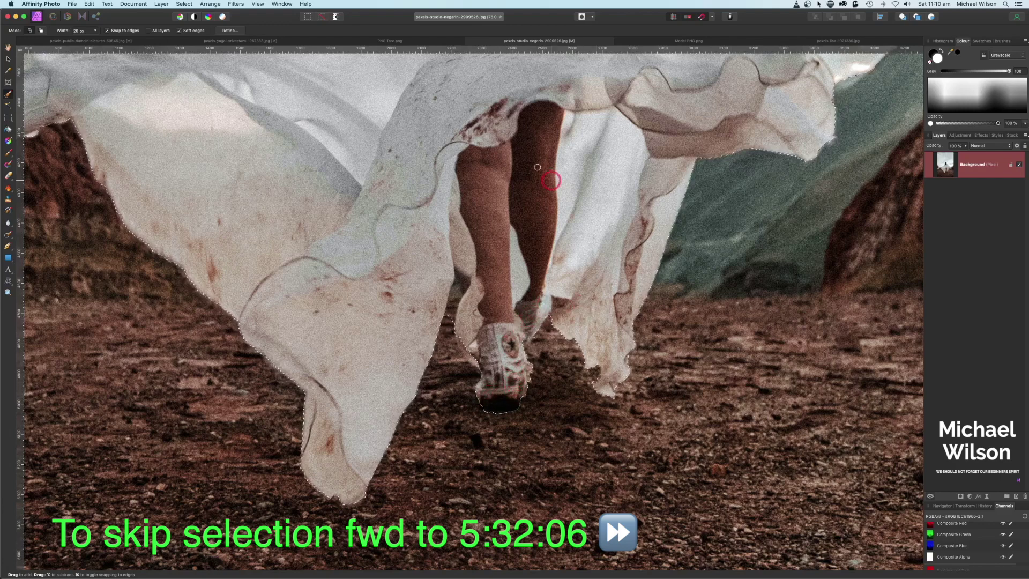
key(bracketleft)
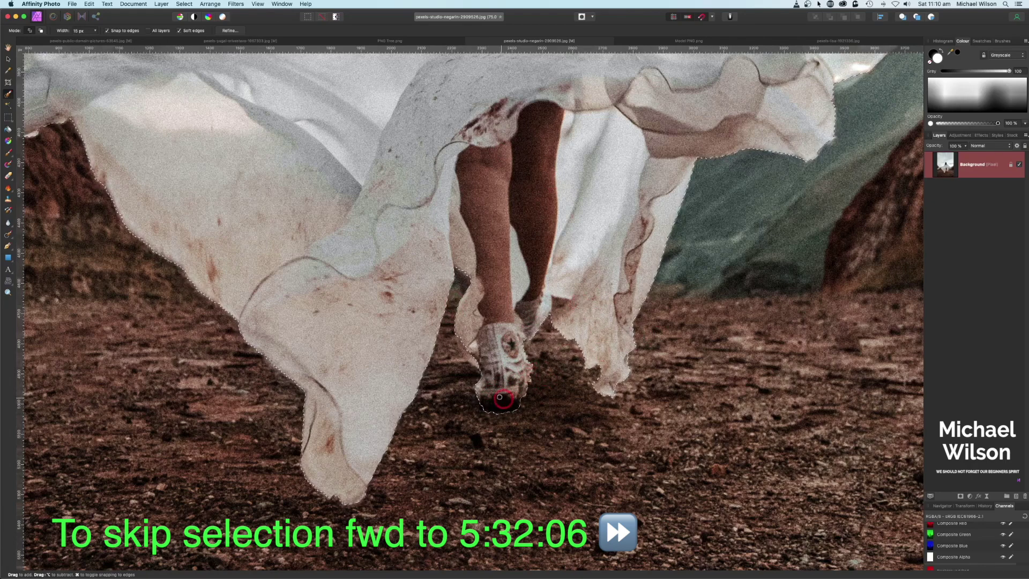
Subtract the patch of cloudy sky beside the dress's right edge from the selection
scroll(712, 173, up, 10)
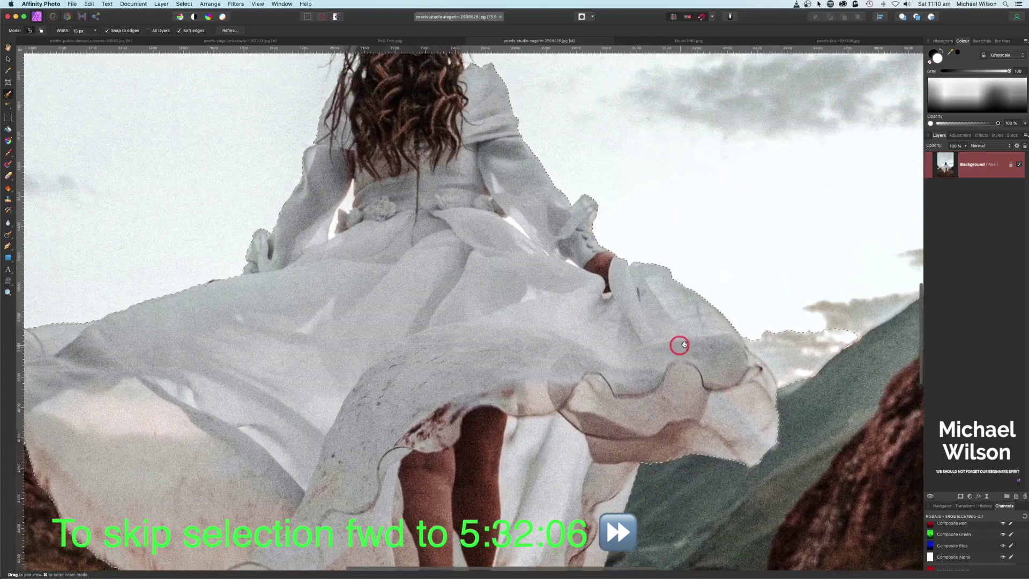
mouse_move(783, 335)
mouse_down()
mouse_move(825, 321)
mouse_move(797, 324)
mouse_up()
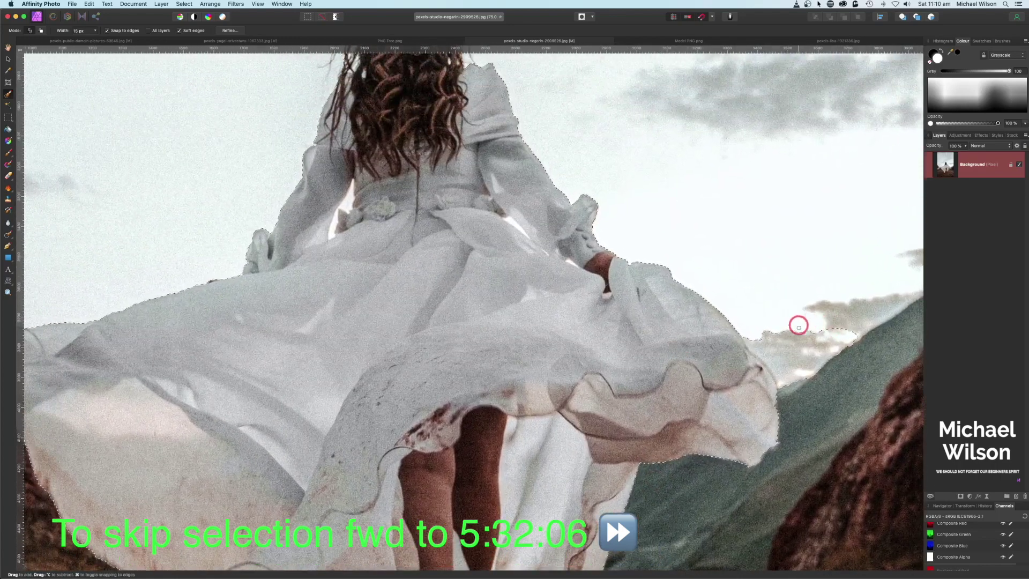
mouse_move(765, 386)
mouse_down()
mouse_move(749, 360)
mouse_move(746, 319)
mouse_move(771, 384)
mouse_move(759, 364)
mouse_up()
Subtract the small sky gaps between the woman's arms and waist from the selection with a 5 px brush
key(space)
drag(441, 191, 560, 322)
key(bracketleft)
key(bracketleft)
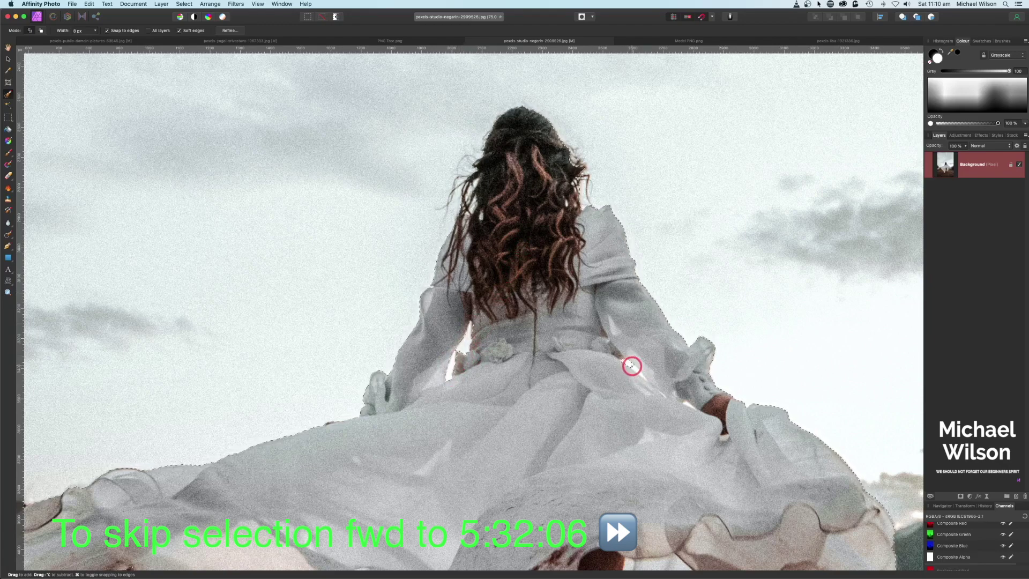
drag(632, 366, 689, 405)
key(super+0)
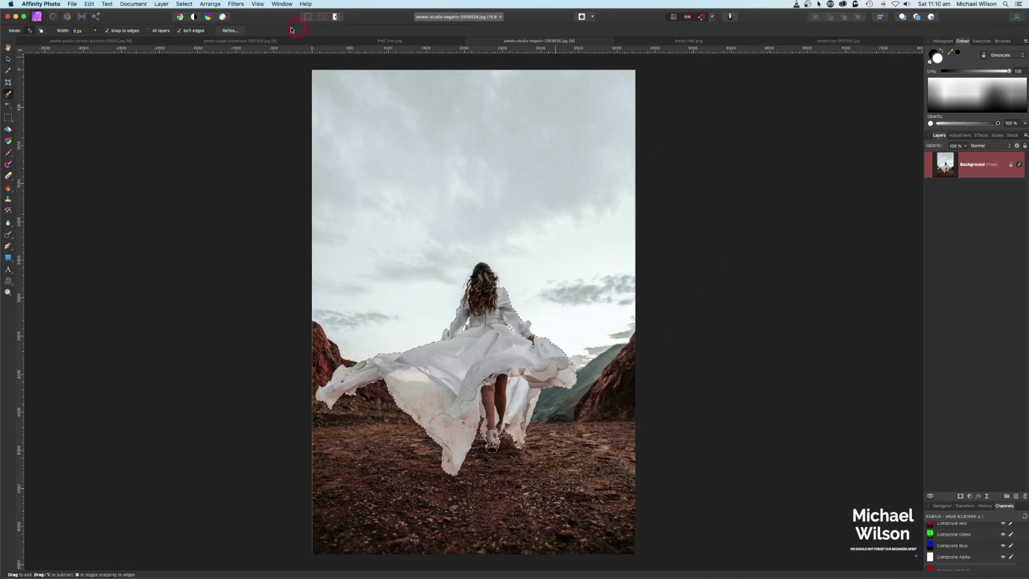
Refine the selection by matting the edges of the hair, and output the result as a new layer
click(230, 30)
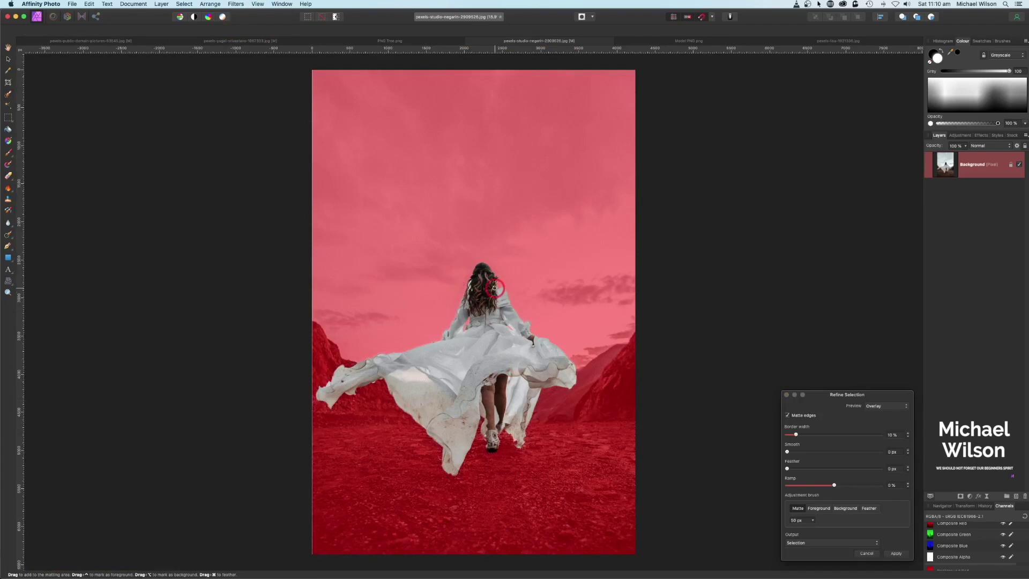
scroll(494, 288, up, 6)
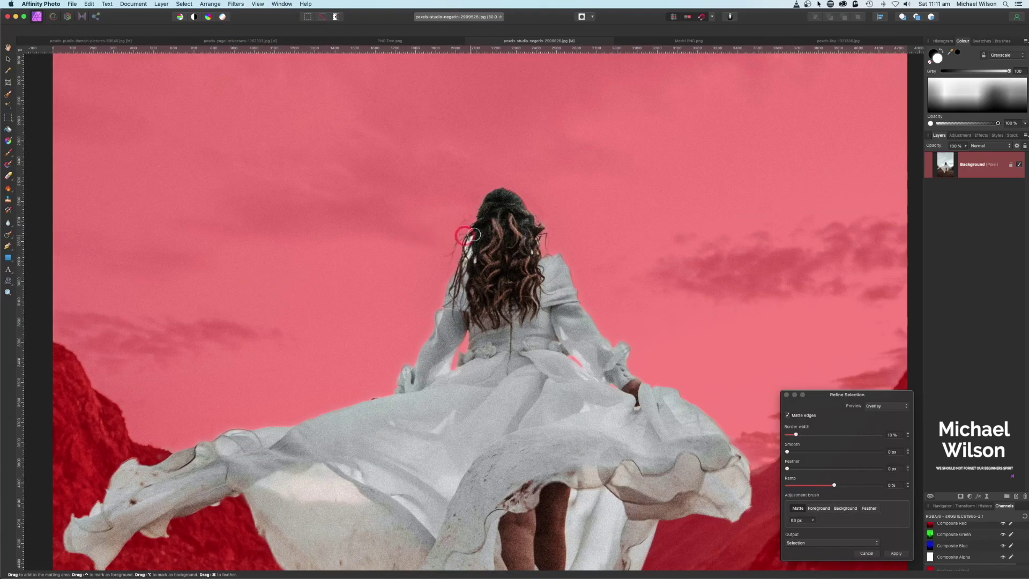
mouse_move(472, 235)
mouse_down()
mouse_move(471, 259)
mouse_move(469, 230)
mouse_move(495, 238)
mouse_move(521, 230)
mouse_move(534, 247)
mouse_move(538, 218)
mouse_move(546, 245)
mouse_up()
key(super+minus)
key(super+minus)
key(super+minus)
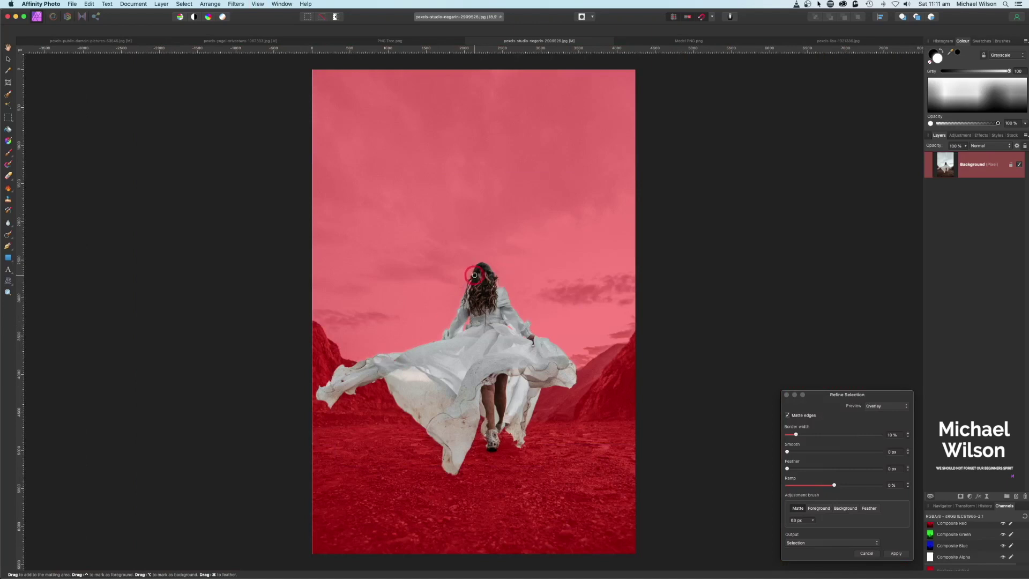
click(824, 544)
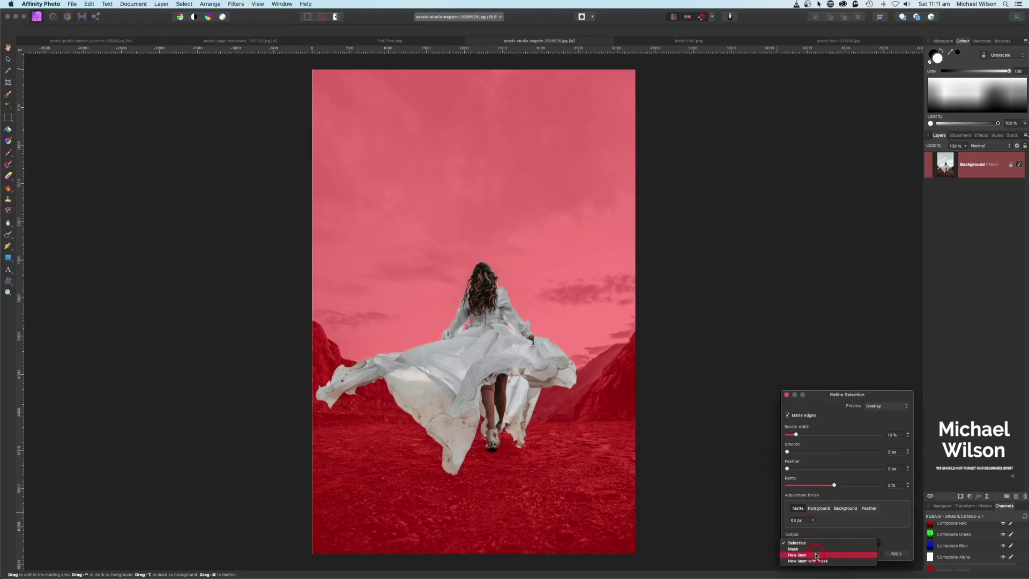
click(816, 555)
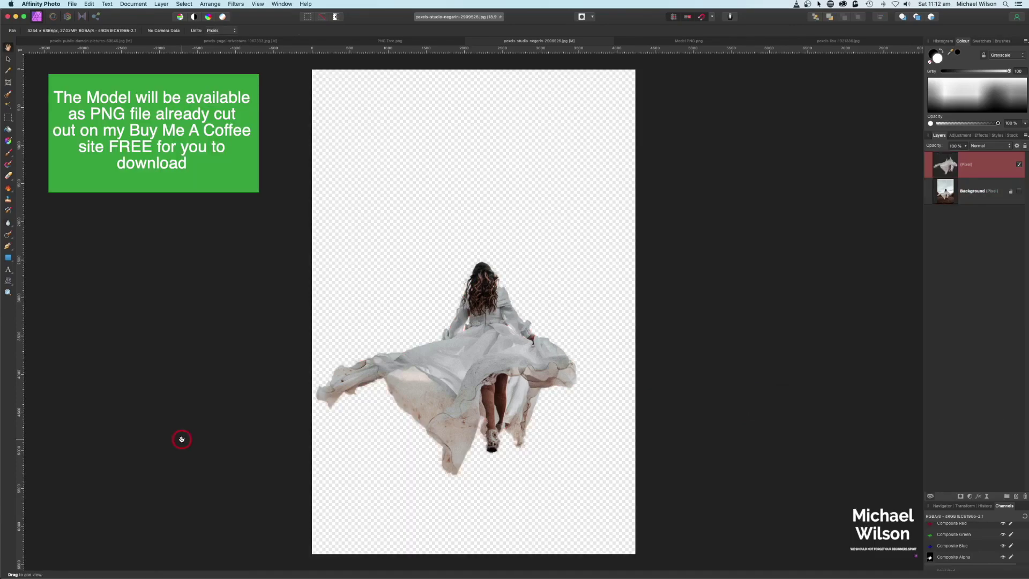
Soften the left edges of the cut-out dress using the Blur Brush at 100% hardness
click(461, 311)
click(8, 224)
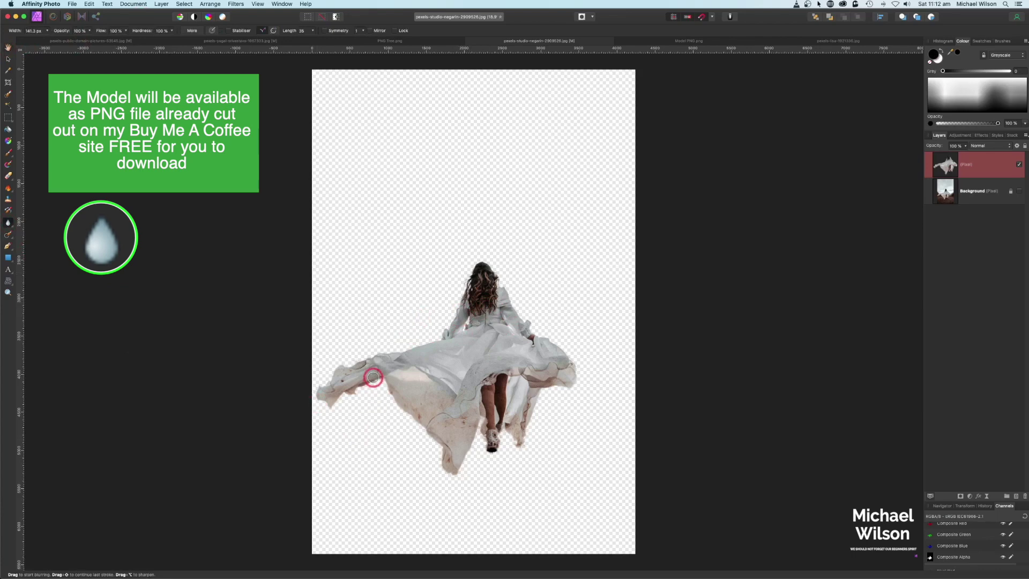
mouse_move(384, 381)
mouse_down()
mouse_move(438, 441)
mouse_move(447, 474)
mouse_move(473, 432)
mouse_move(501, 432)
mouse_move(518, 447)
mouse_move(535, 411)
mouse_move(587, 372)
mouse_move(536, 332)
mouse_move(460, 354)
mouse_move(443, 343)
mouse_move(369, 357)
mouse_move(321, 391)
mouse_up()
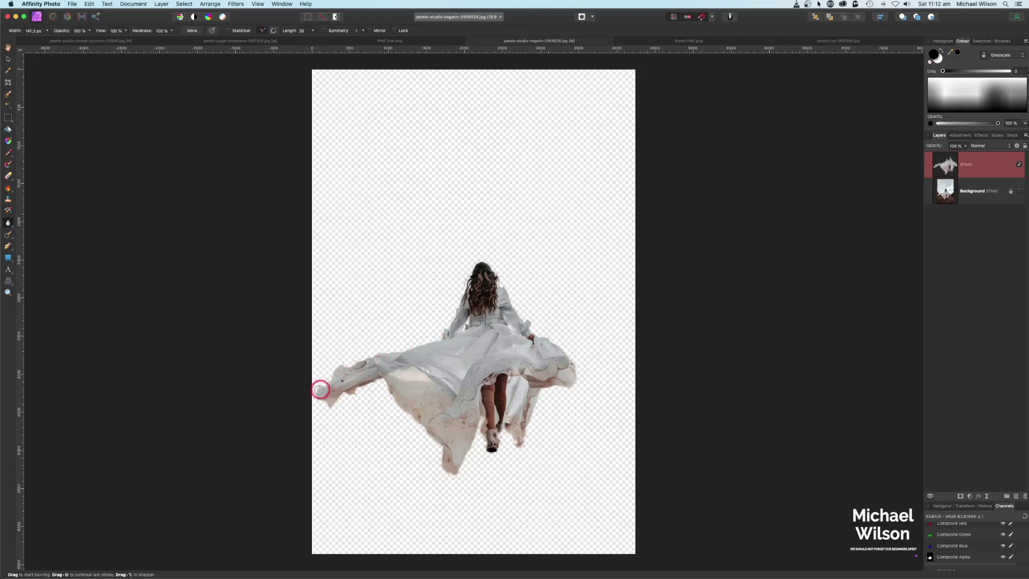
Clean up leftover fringes around the cut-out woman and her dress with a soft eraser about 113 px wide
click(10, 178)
scroll(420, 323, up, 5)
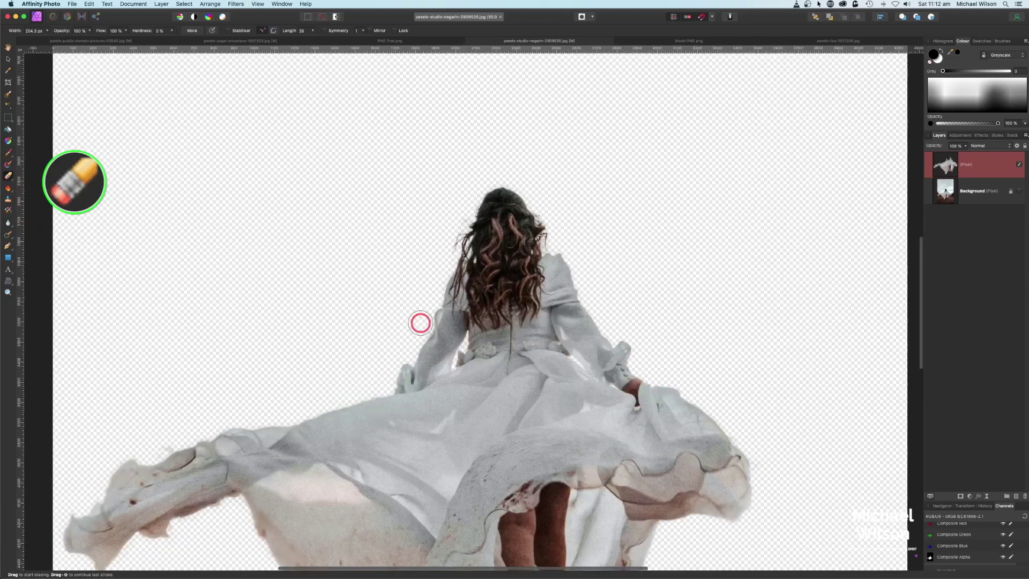
scroll(464, 177, down, 2)
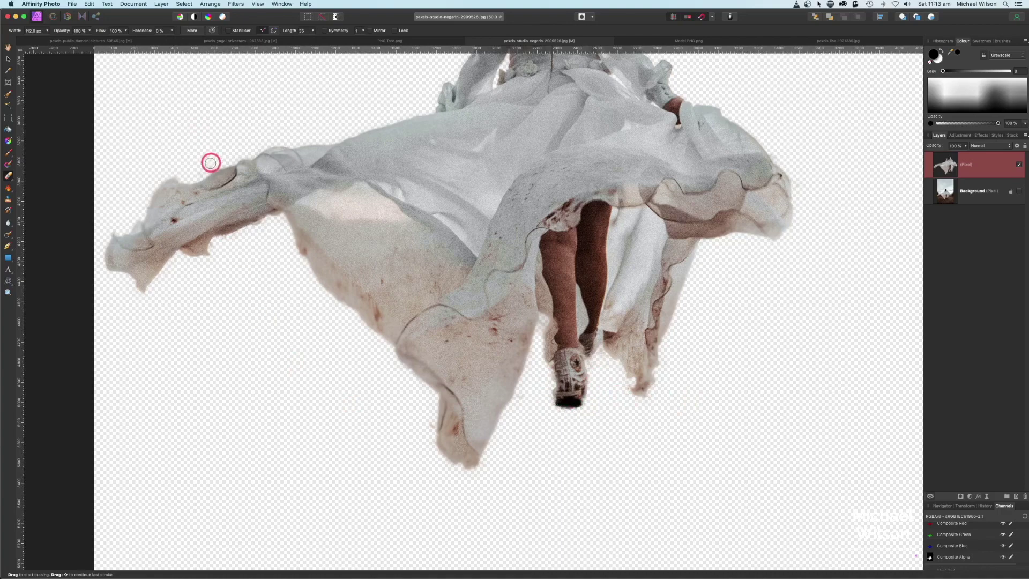
drag(617, 168, 609, 364)
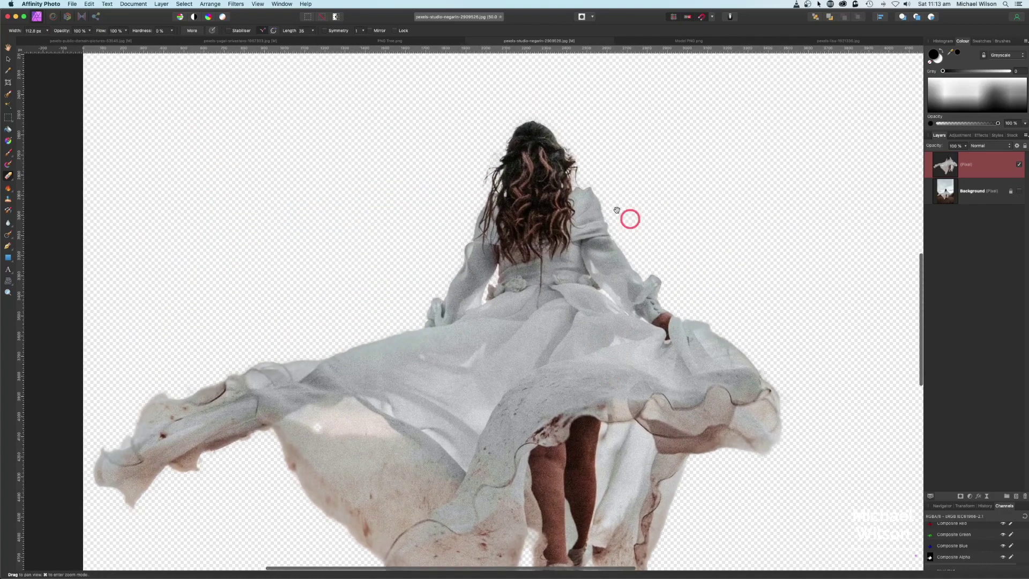
scroll(596, 415, down, 4)
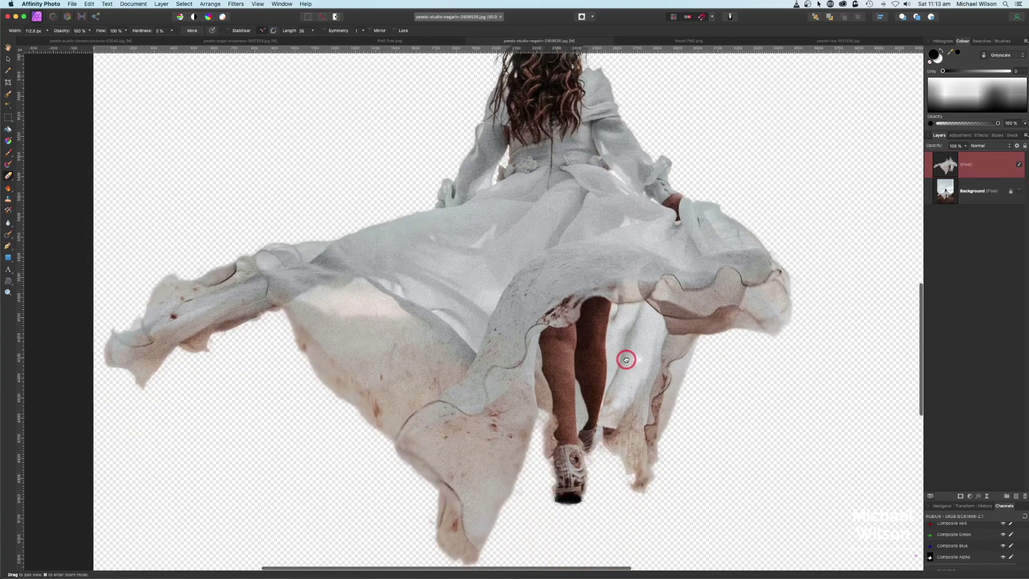
key(super+0)
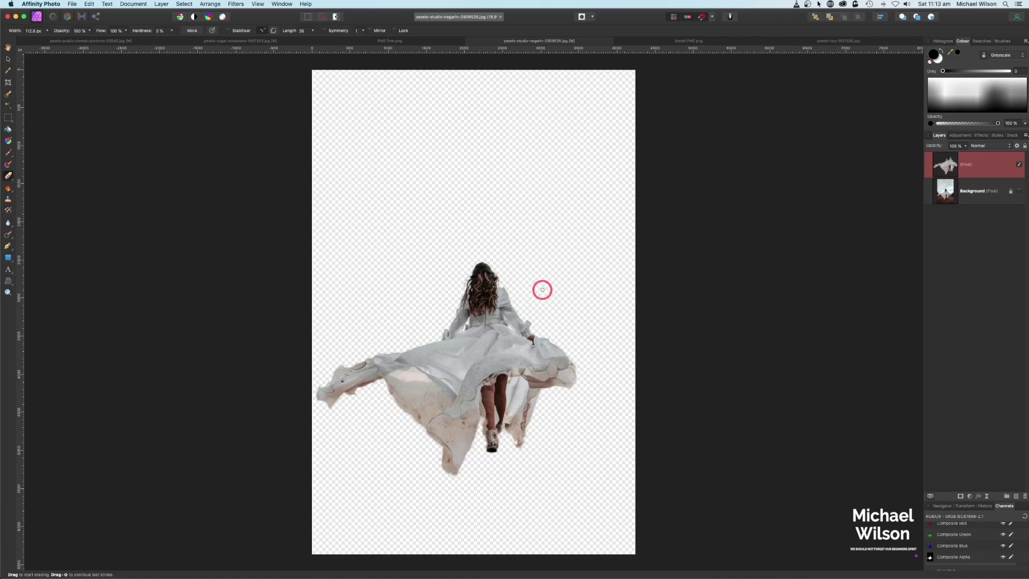
Copy the cut-out woman into the green field document
key(super+c)
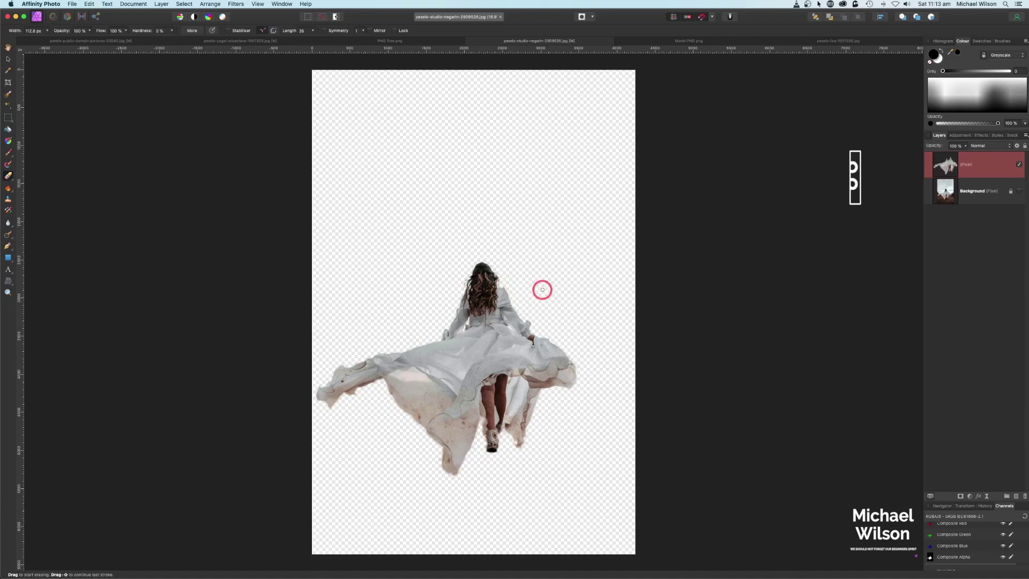
click(112, 42)
key(super+v)
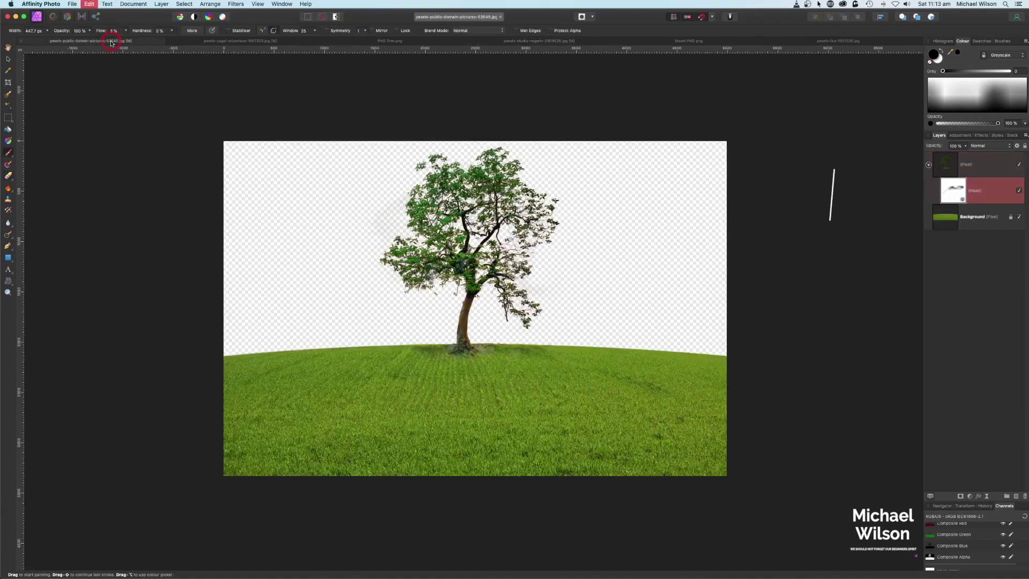
Scale the woman down to well under half the tree's height and place her on the grass just left of the trunk, then deselect
click(8, 59)
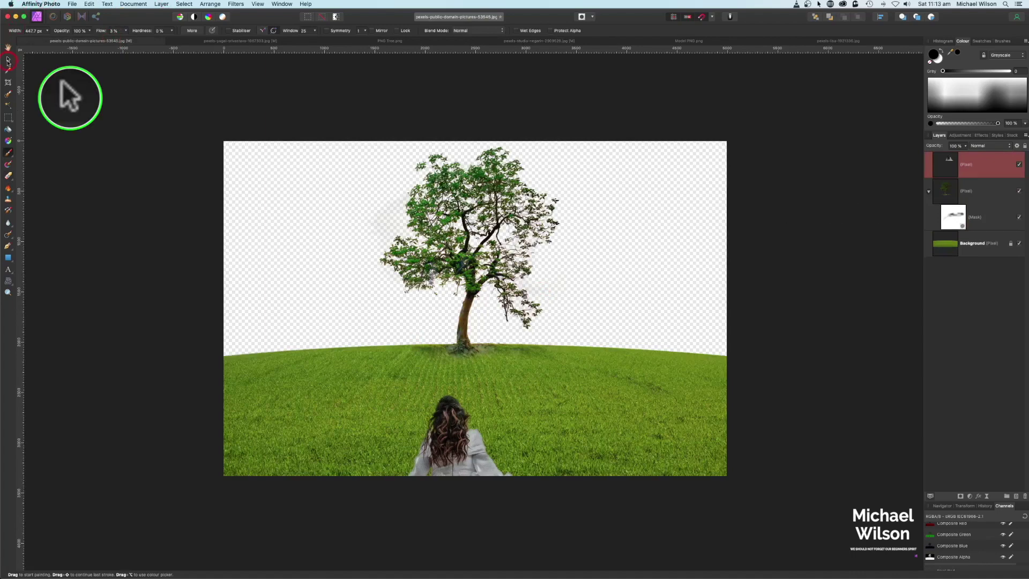
drag(447, 435, 433, 282)
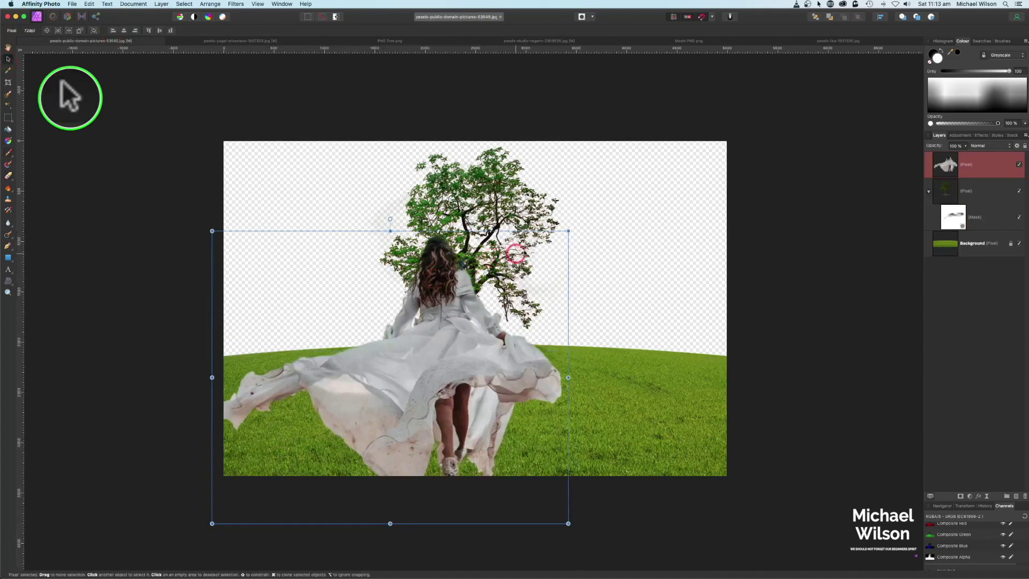
drag(568, 234, 396, 372)
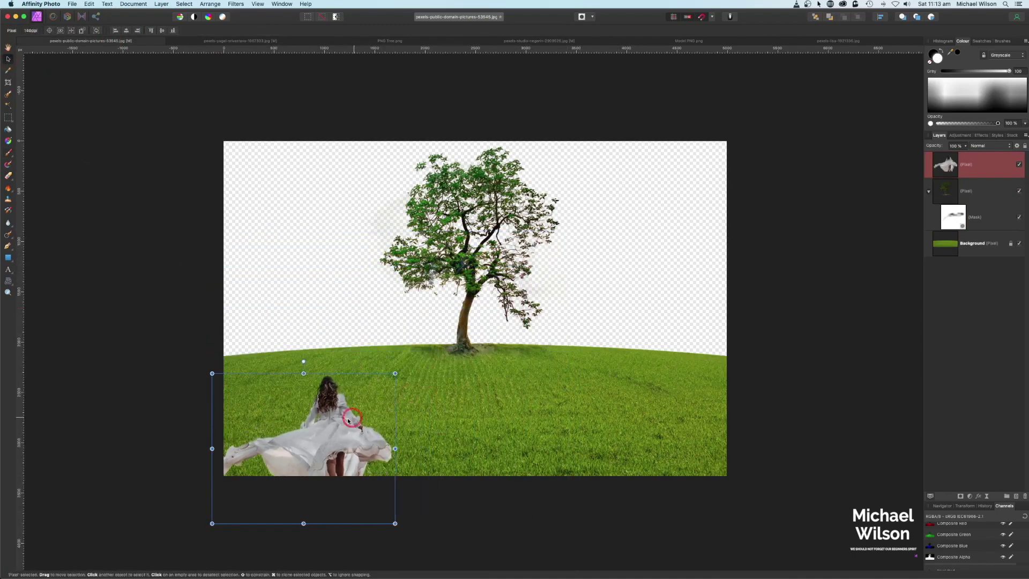
drag(338, 414, 425, 322)
drag(485, 277, 450, 301)
drag(397, 342, 417, 347)
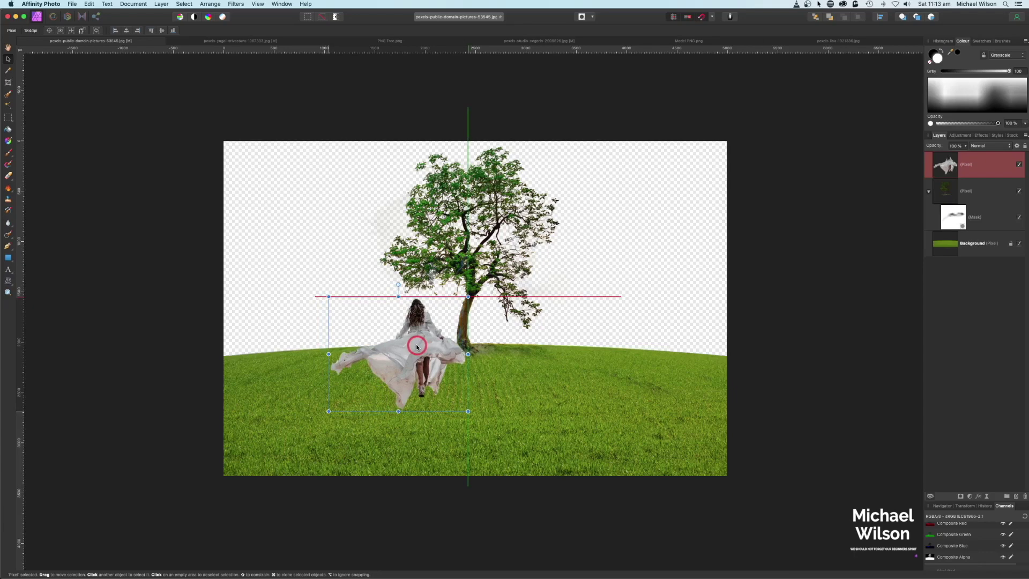
drag(417, 346, 417, 346)
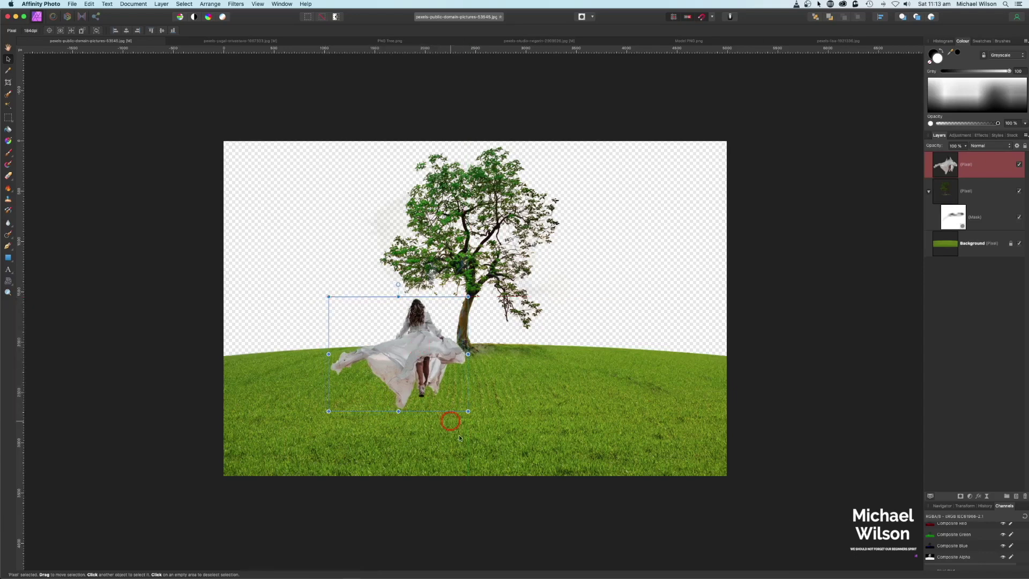
click(741, 459)
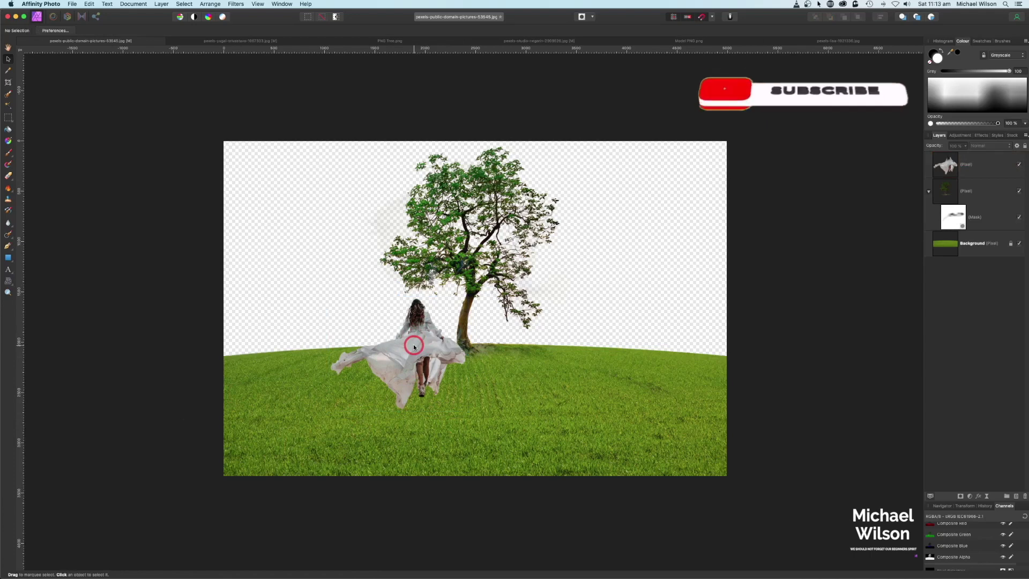
Copy the sunset sky photo with the crescent moon into the green field document and place its layer beneath all the others
click(804, 42)
key(h)
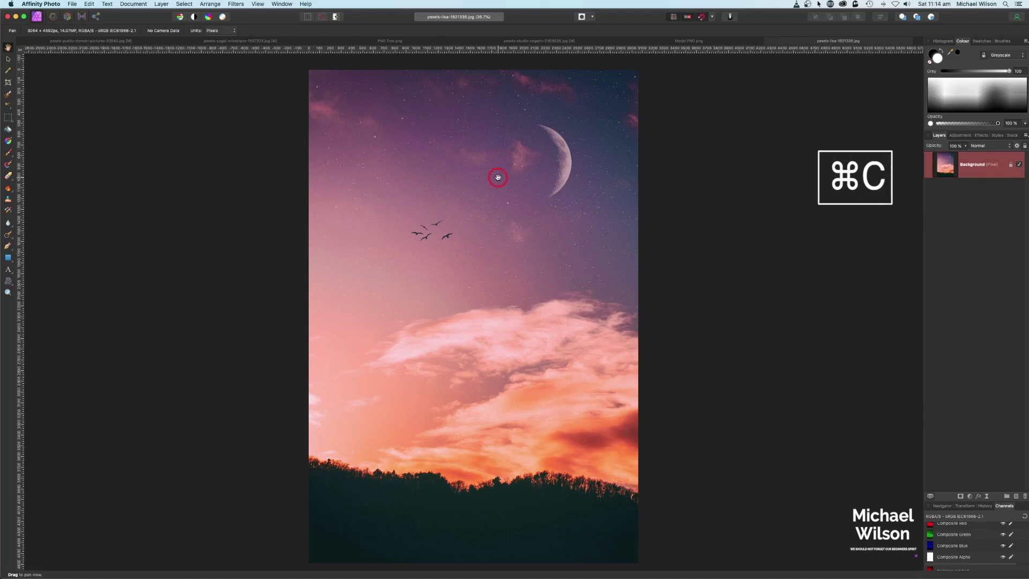
click(95, 41)
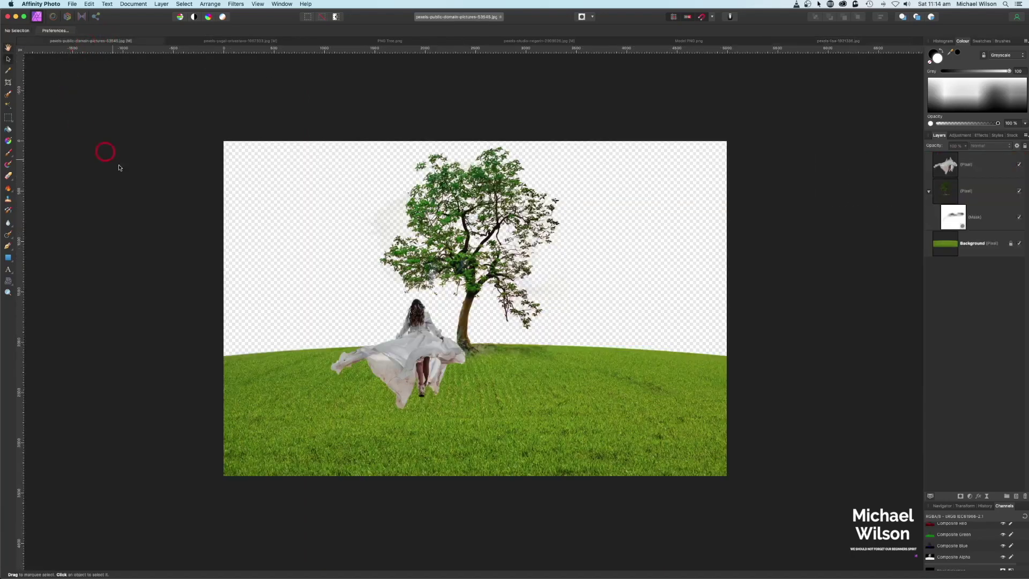
key(super+v)
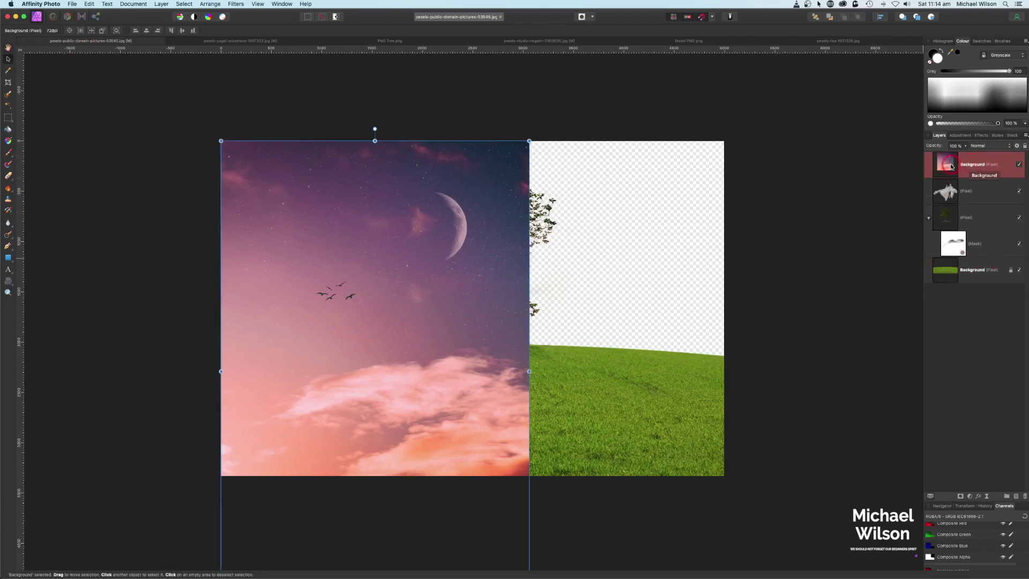
drag(941, 164, 947, 284)
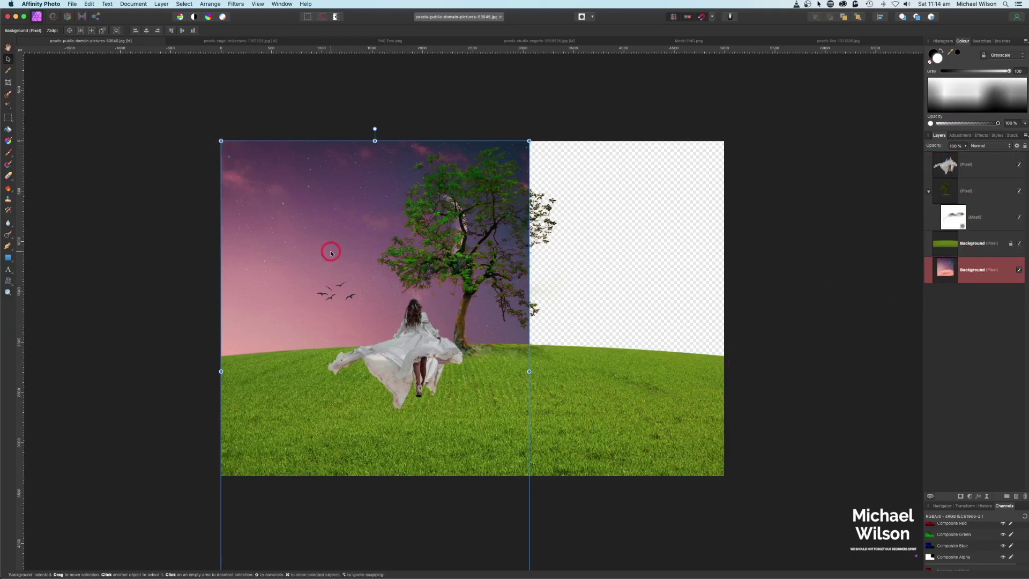
Enlarge the sky until it covers the whole canvas and shift it so the crescent moon shows above the field beside the tree
key(super+minus)
key(super+minus)
key(super+minus)
key(super+minus)
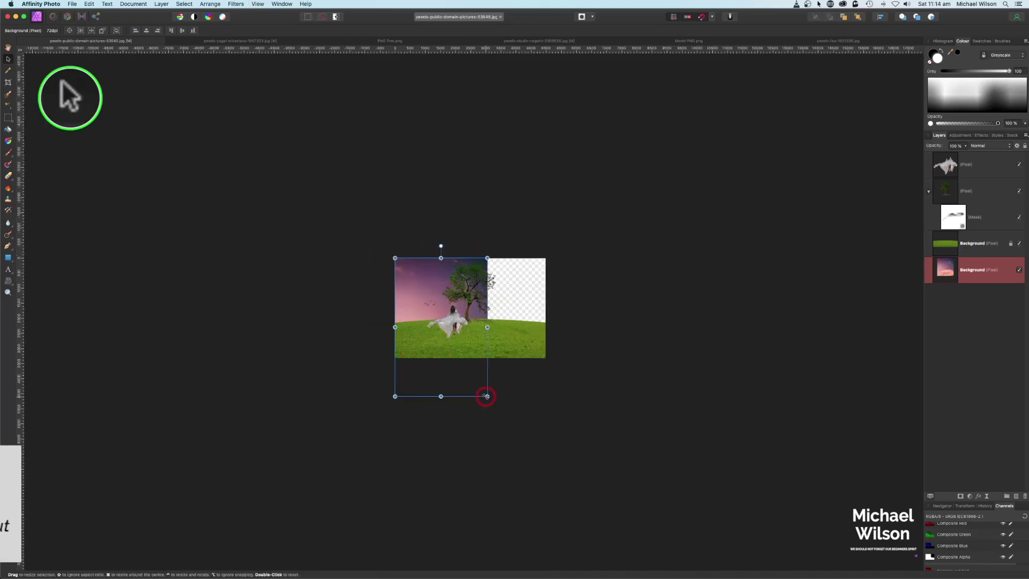
drag(487, 396, 641, 522)
drag(552, 480, 635, 528)
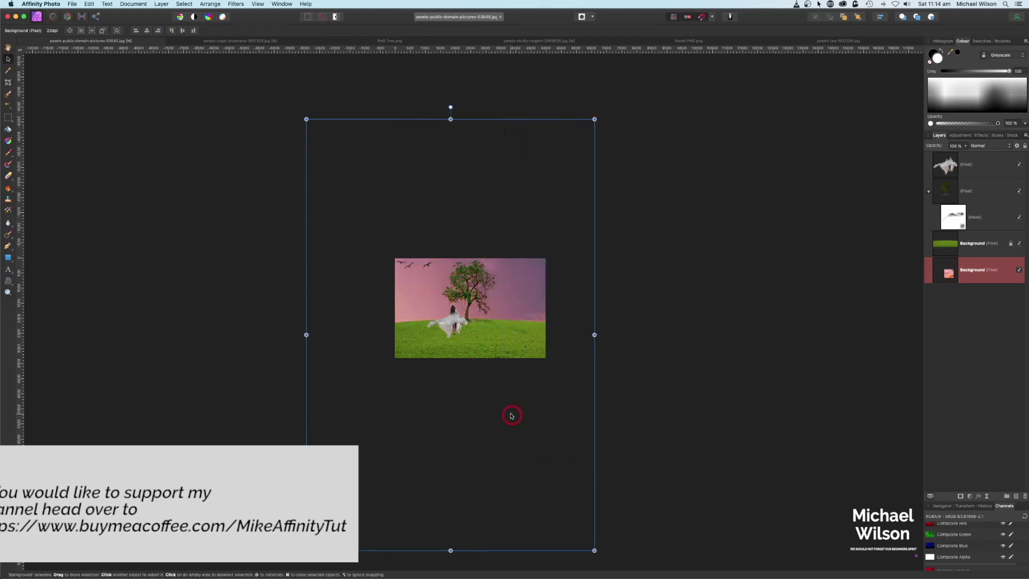
drag(510, 416, 496, 481)
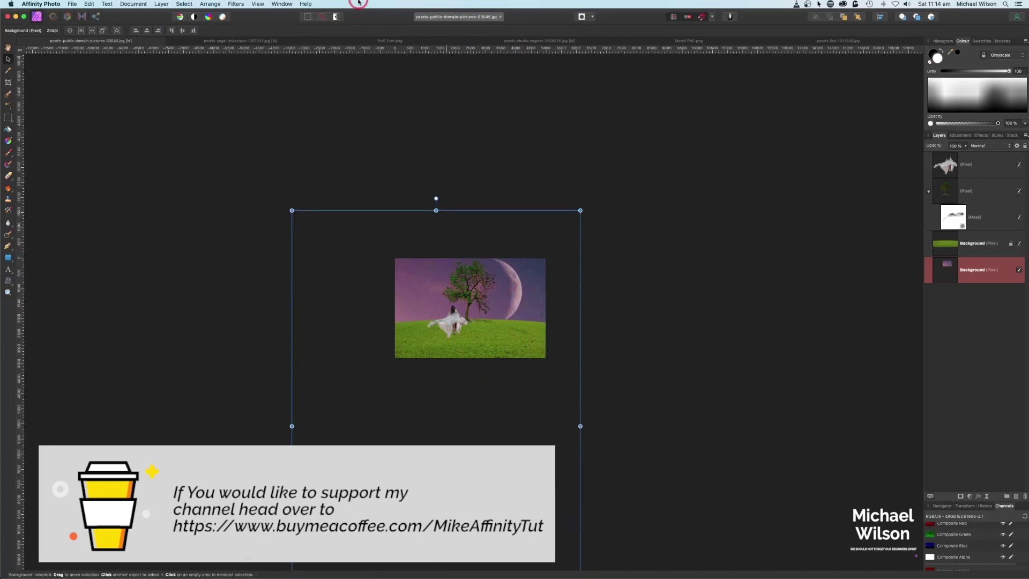
Flip the sky horizontally and position the crescent moon behind the left side of the tree and the woman, then deselect
click(209, 4)
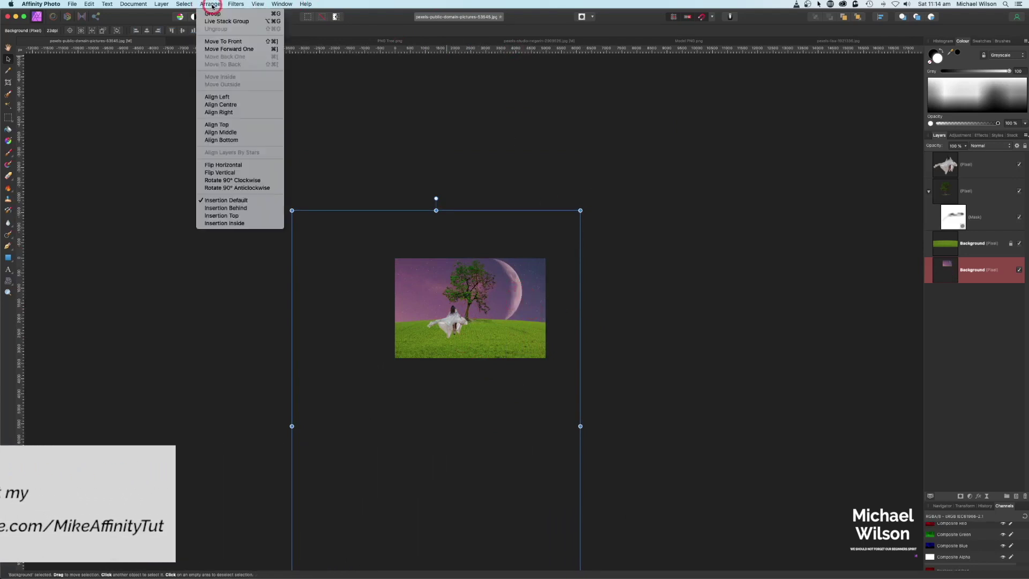
click(220, 141)
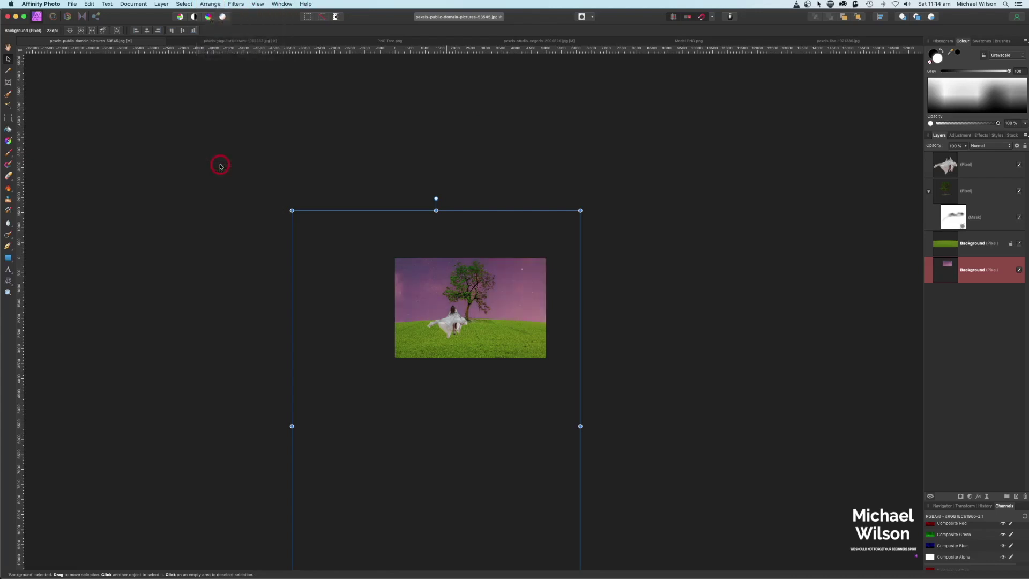
drag(474, 385, 557, 388)
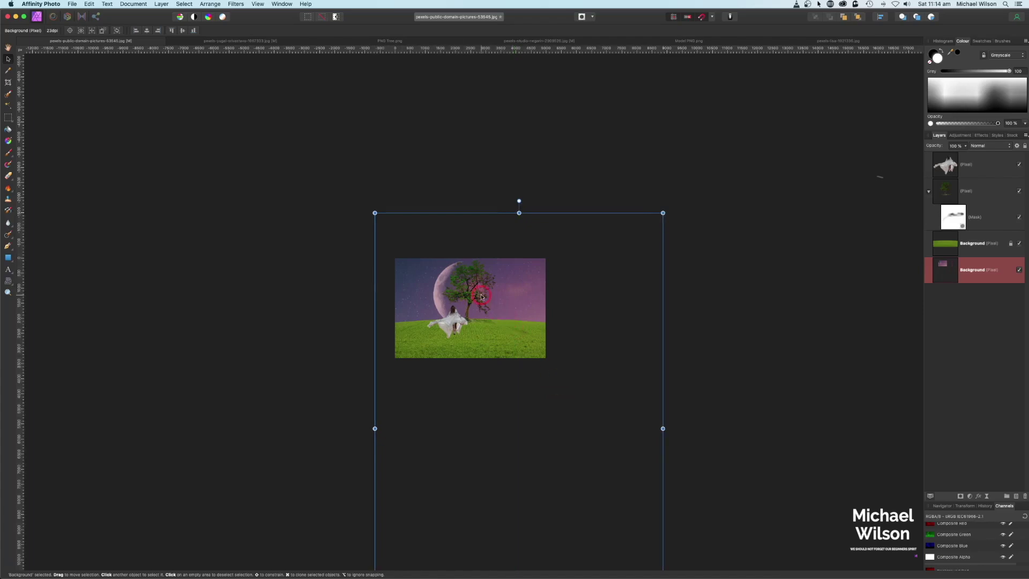
key(super+0)
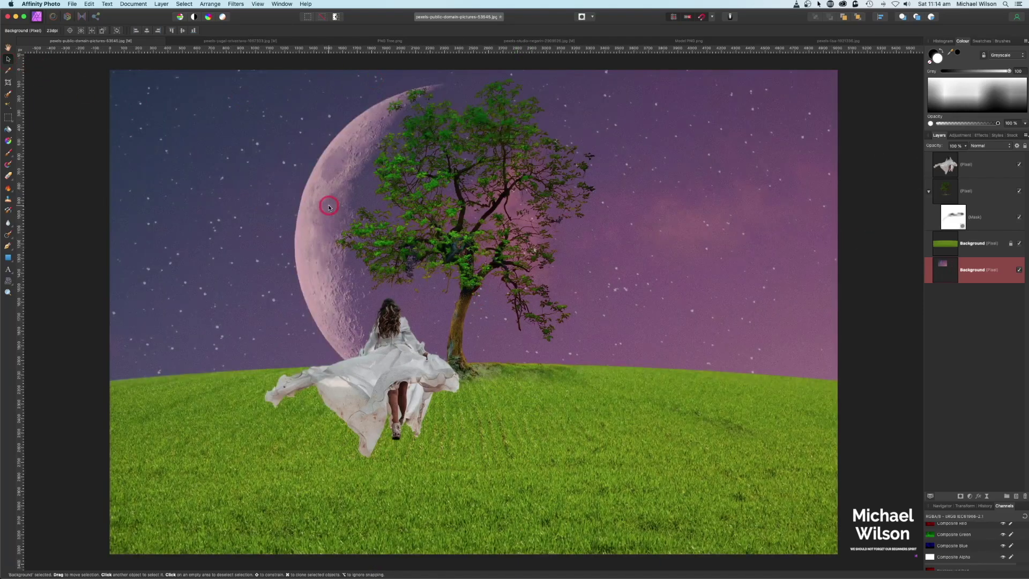
drag(329, 208, 341, 206)
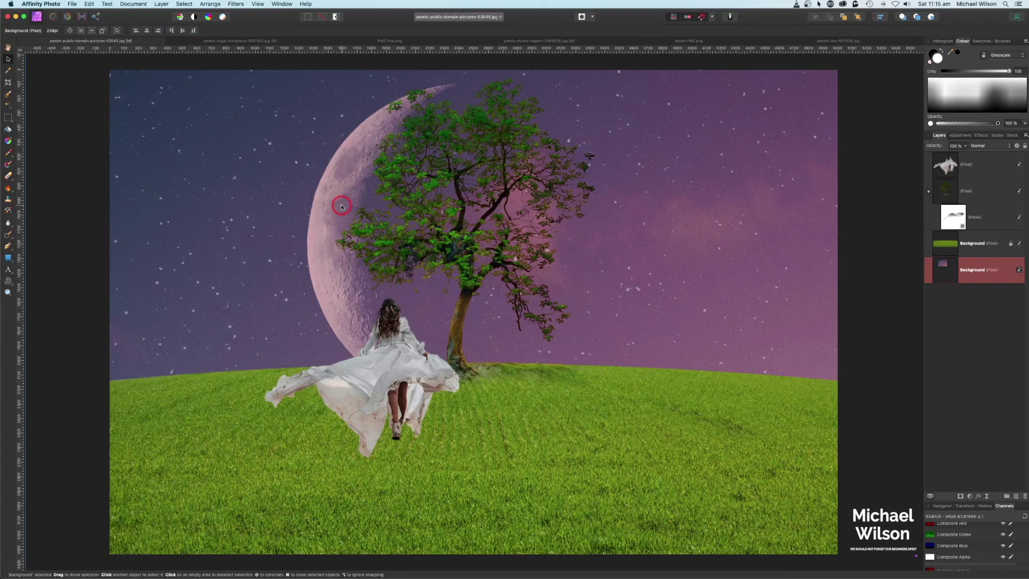
key(super+minus)
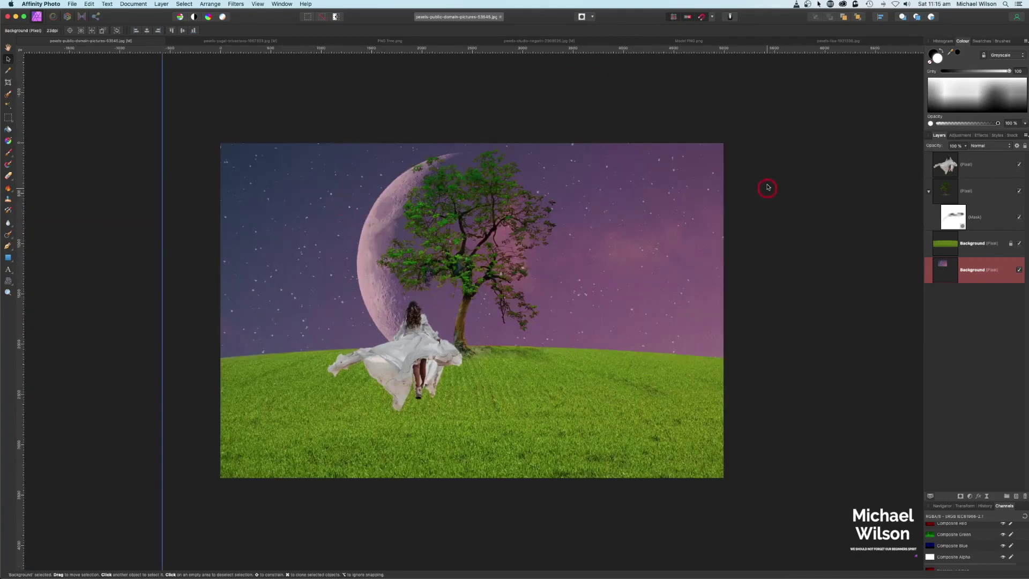
key(super+d)
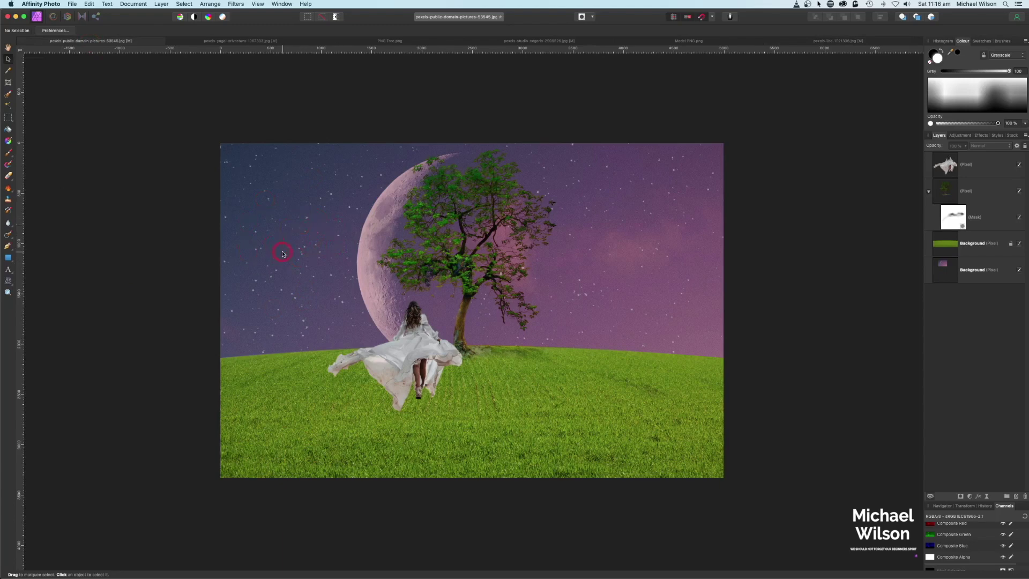
Copy the flock of birds from the sky photo with a rectangular selection into the composite and set its blend mode to Darken
click(797, 42)
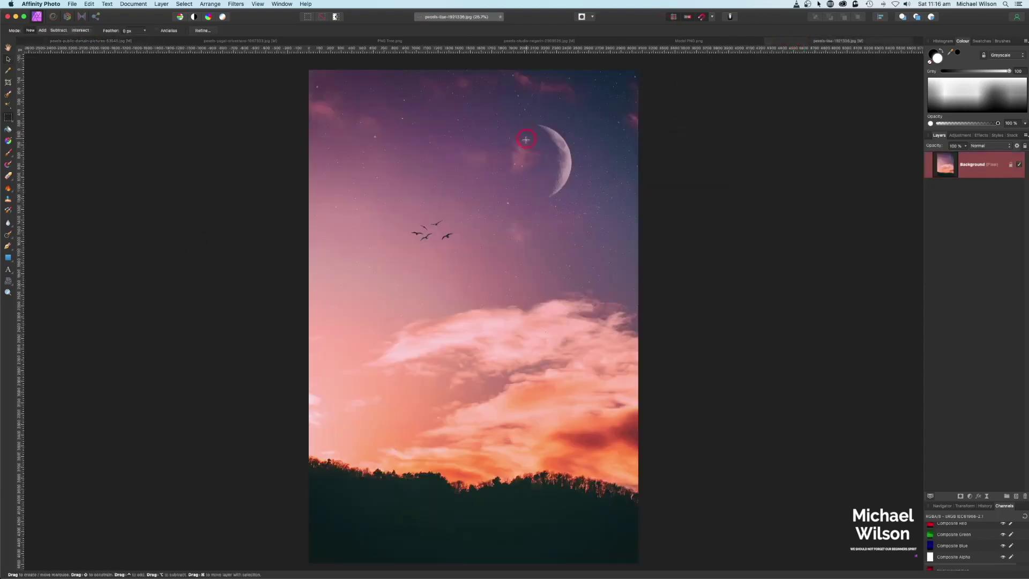
click(8, 117)
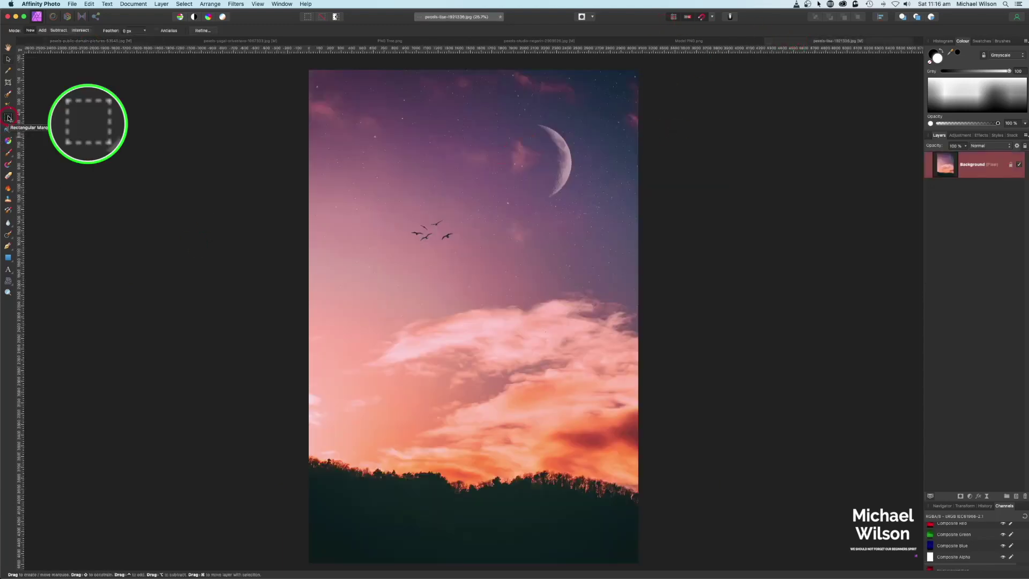
drag(398, 216, 459, 249)
key(super+c)
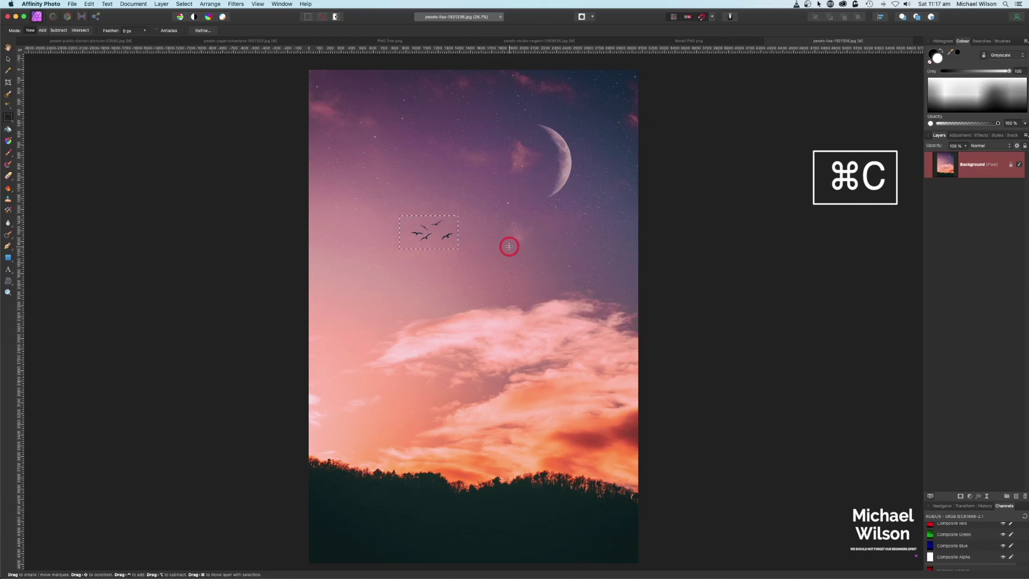
click(127, 42)
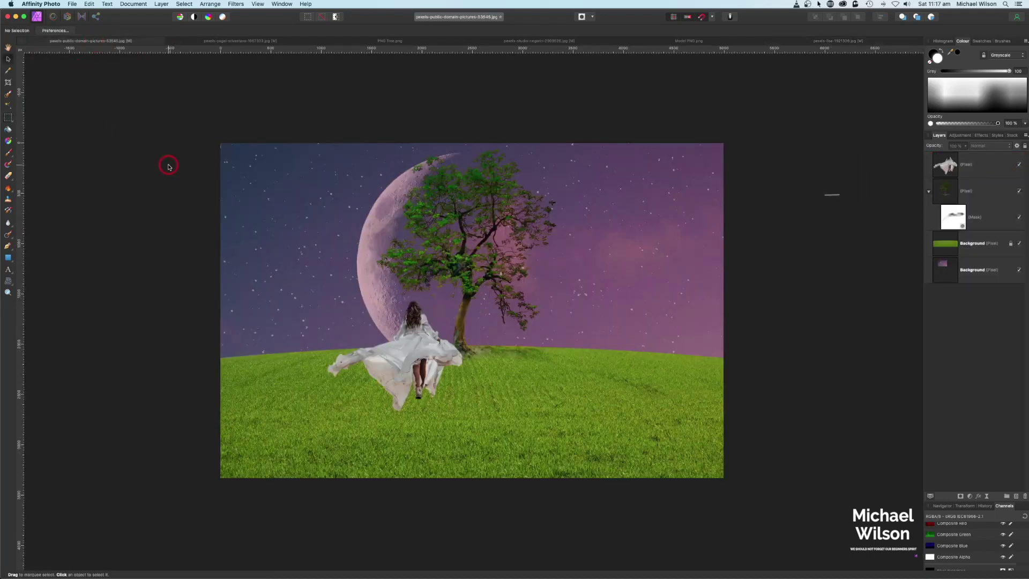
key(super+v)
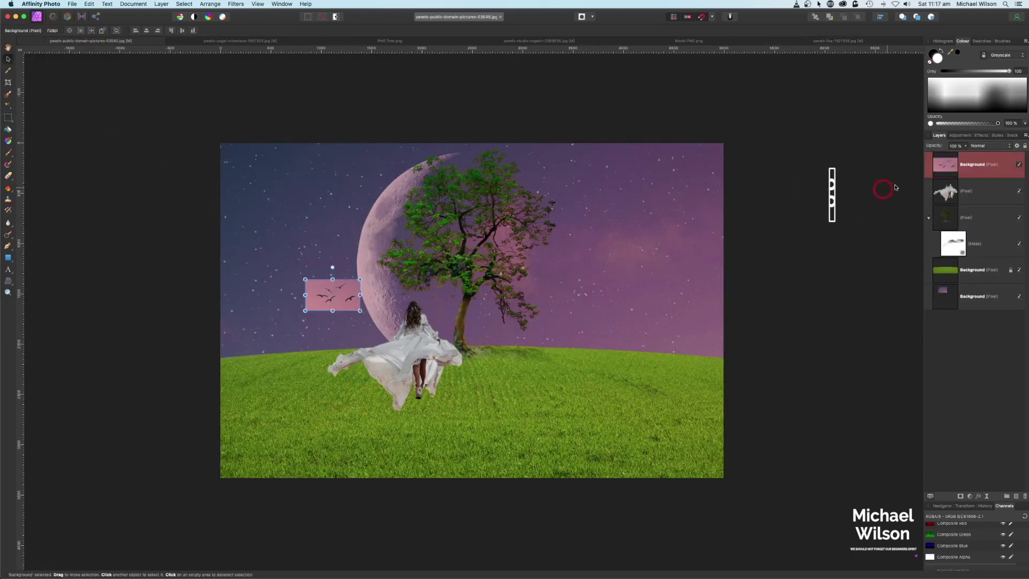
click(987, 149)
click(981, 157)
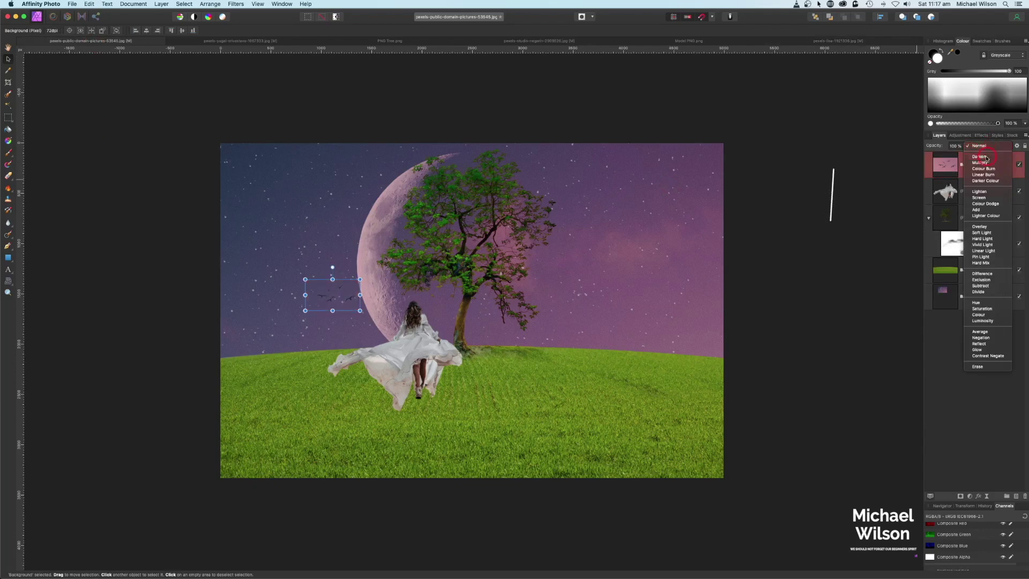
Enlarge the birds, tilt them anticlockwise so they fly upwards, and place them in the upper-left sky beside the moon
drag(304, 279, 214, 227)
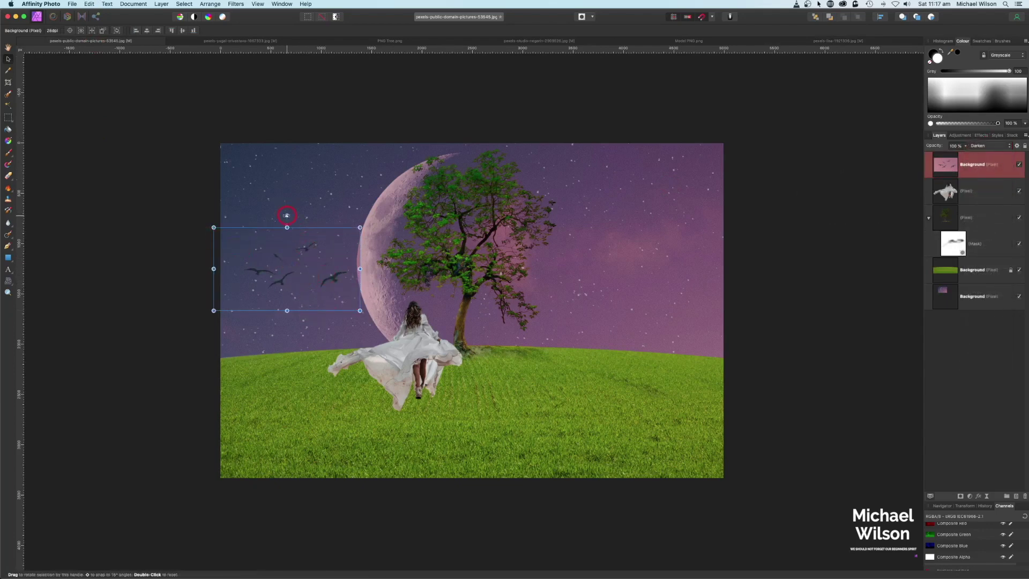
drag(286, 215, 269, 217)
drag(316, 254, 308, 196)
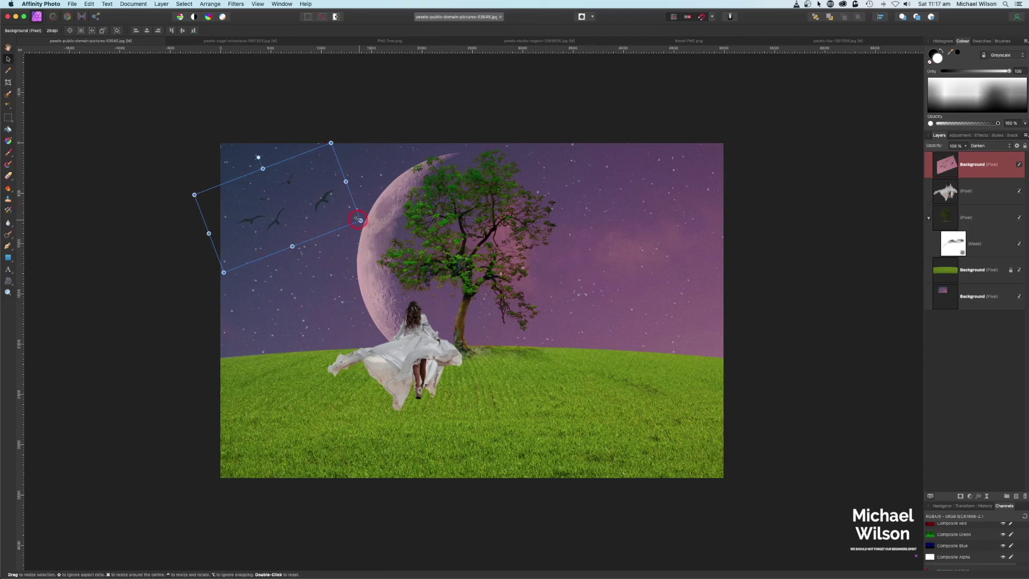
drag(358, 219, 347, 217)
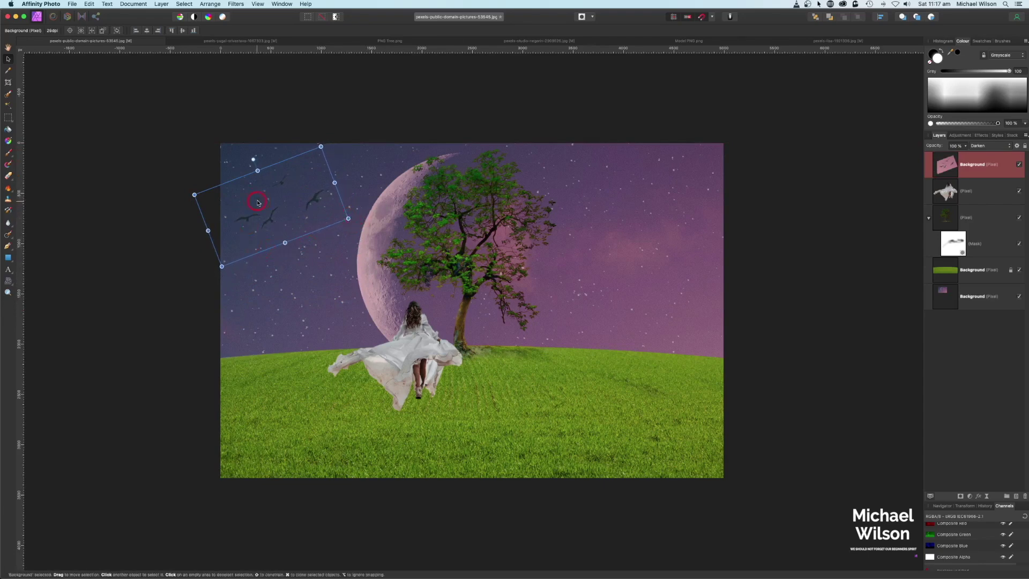
drag(258, 203, 258, 202)
click(9, 176)
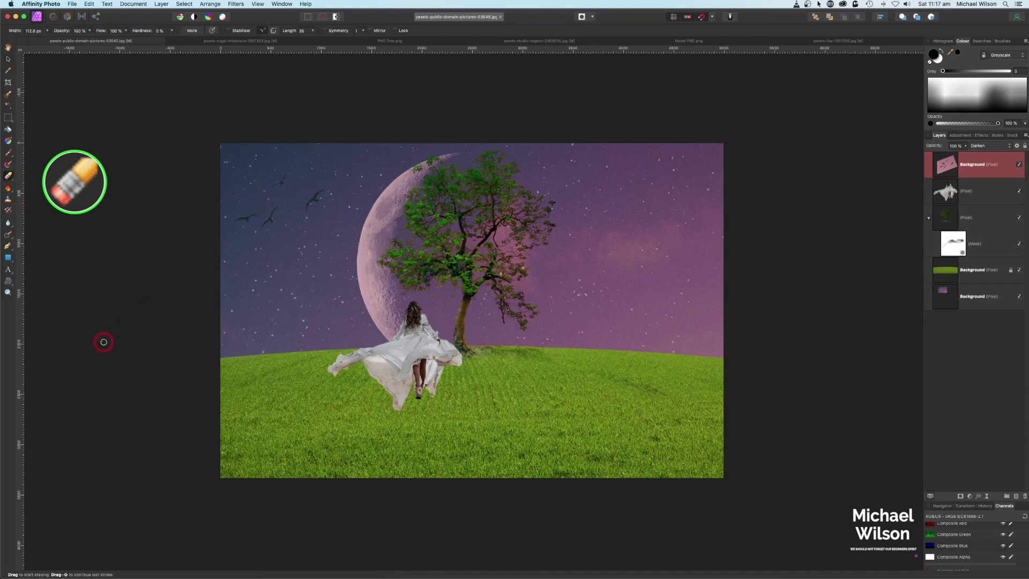
click(9, 48)
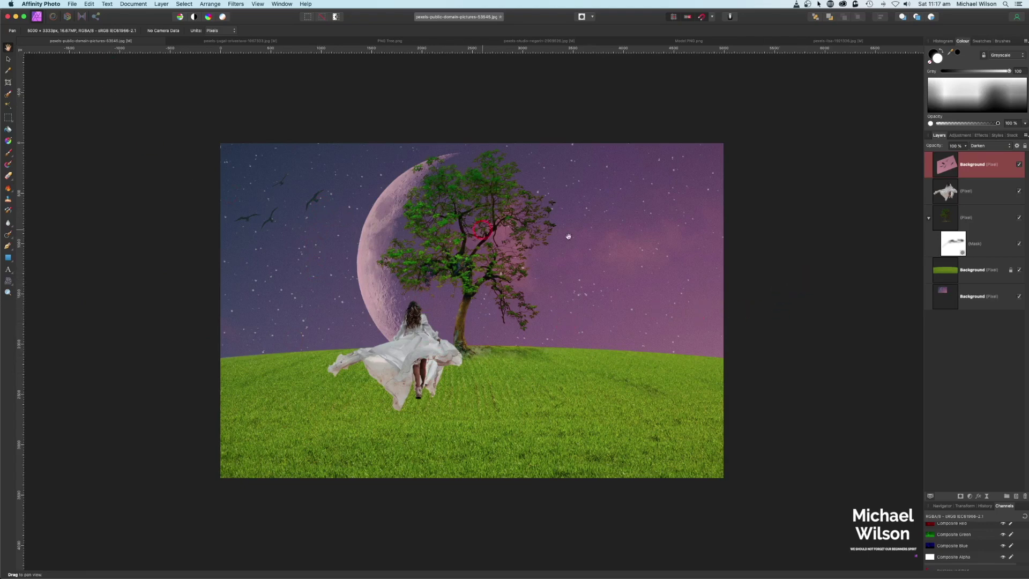
Rotate the woman very slightly clockwise on the grass
click(976, 193)
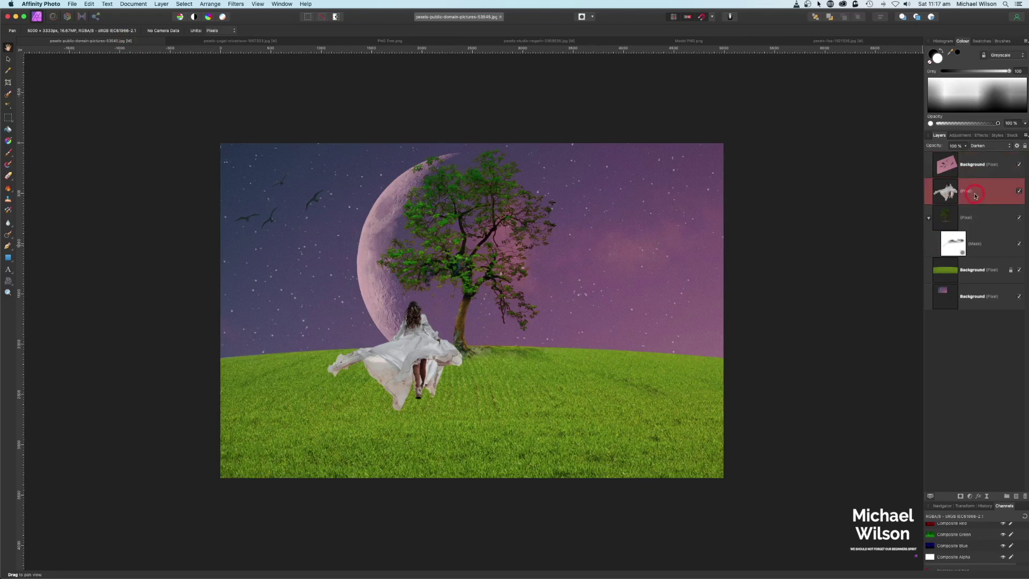
click(9, 61)
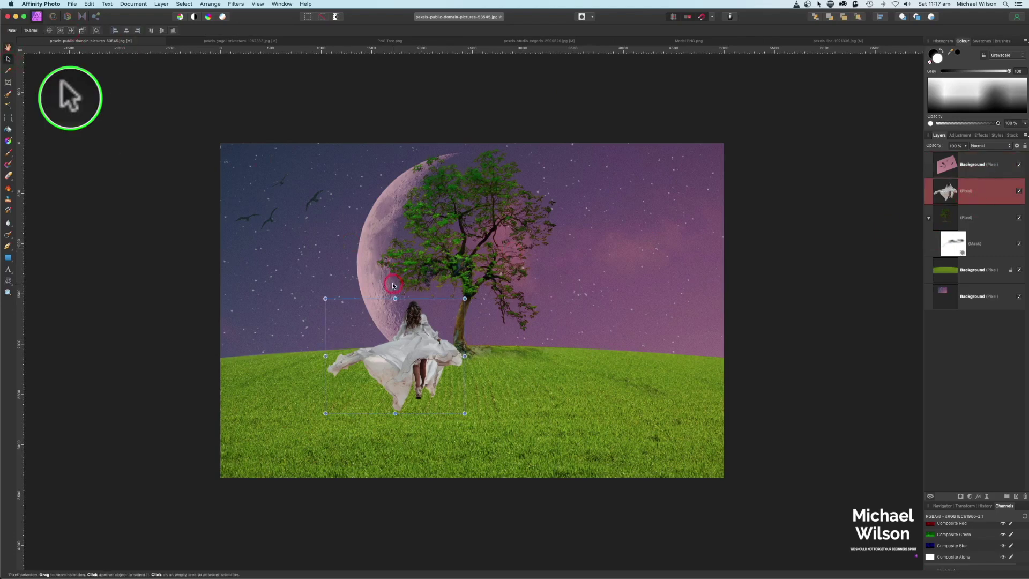
drag(395, 286, 396, 286)
Add an empty pixel layer above the woman and sample a muted purple from the sky as the Paint Brush colour
click(989, 193)
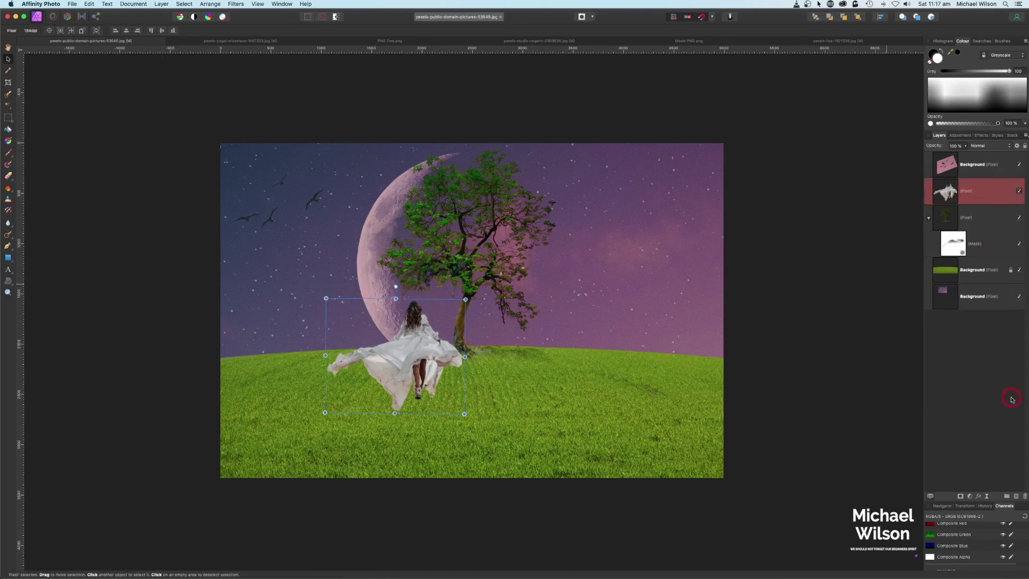
key(super+shift+n)
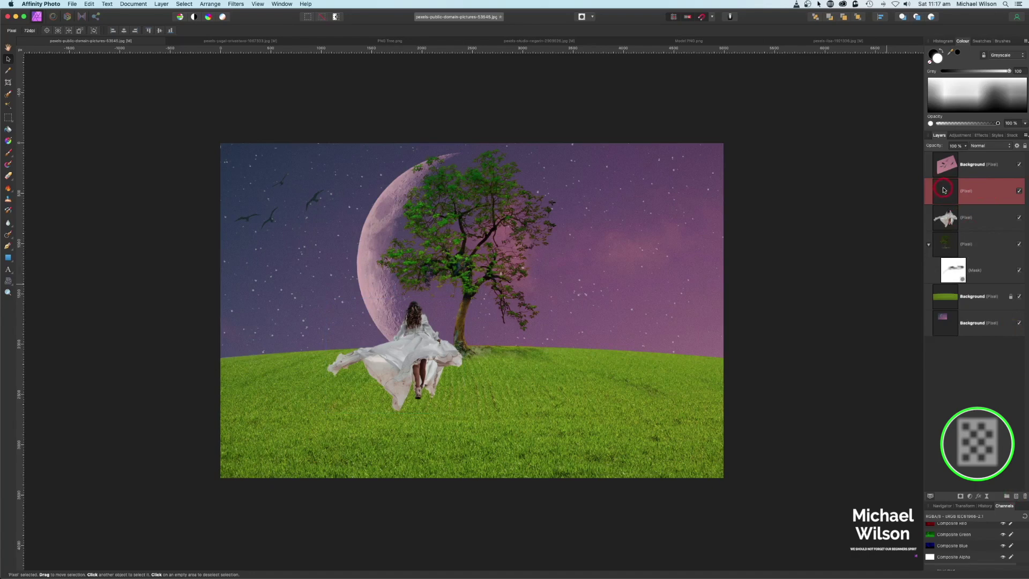
mouse_move(950, 51)
mouse_down()
mouse_move(742, 143)
mouse_move(620, 160)
mouse_move(445, 239)
mouse_move(402, 233)
mouse_up()
click(4, 161)
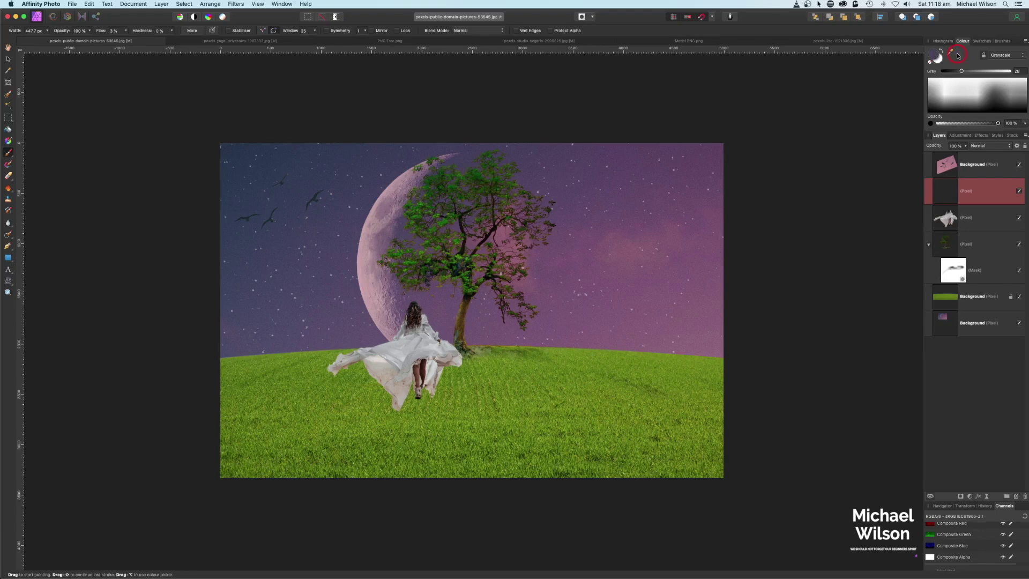
Load a pixel selection from the outline of the woman's layer
click(978, 221)
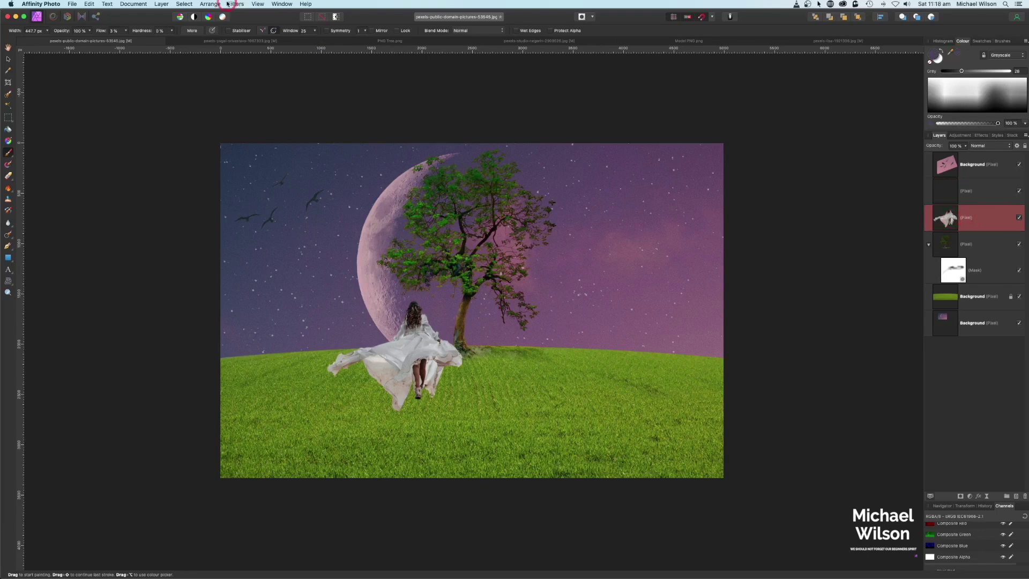
click(181, 5)
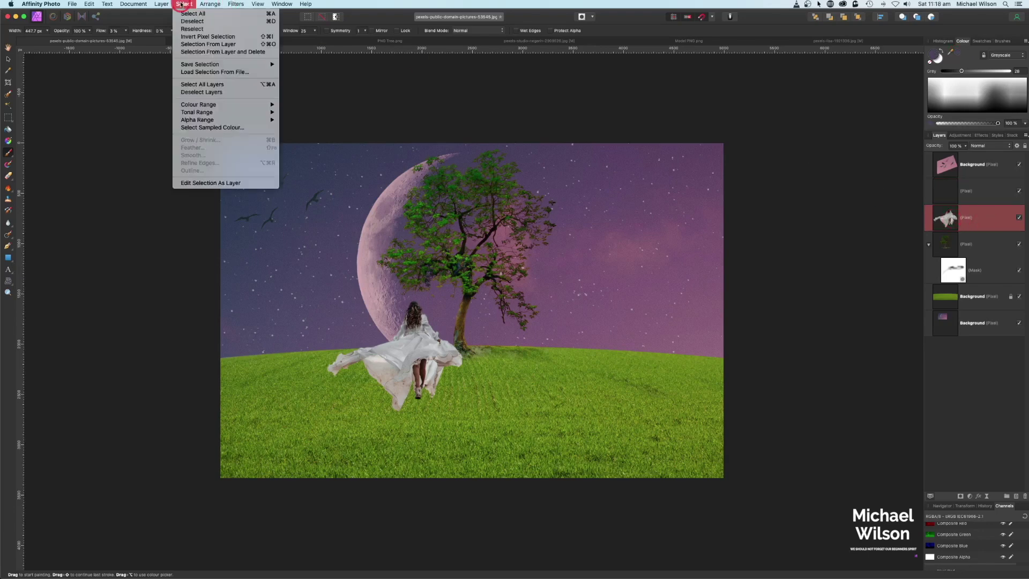
click(193, 44)
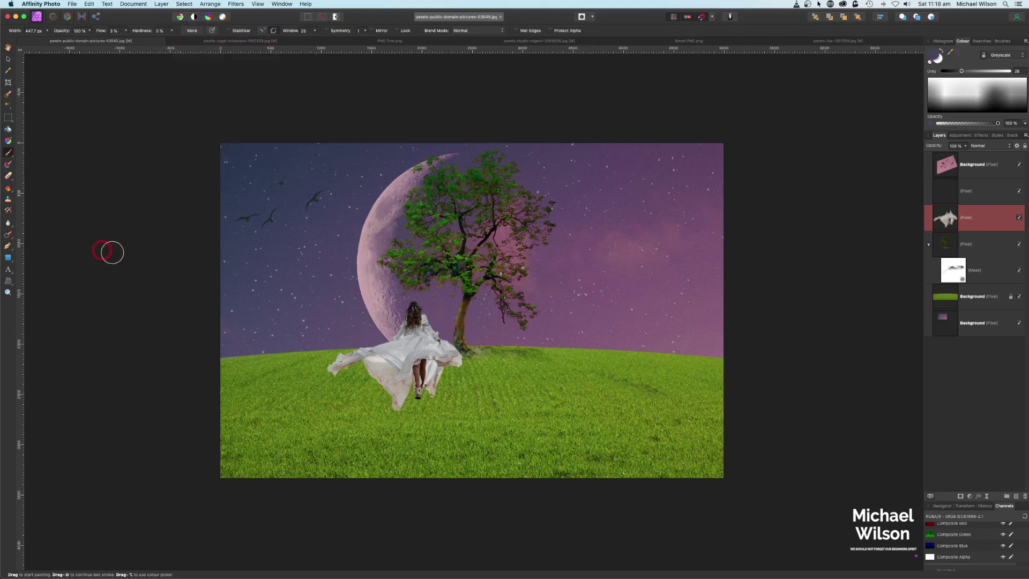
Paint the selected woman purple at 100% flow on the empty layer above her, and set its blend mode to Soft Light
click(967, 193)
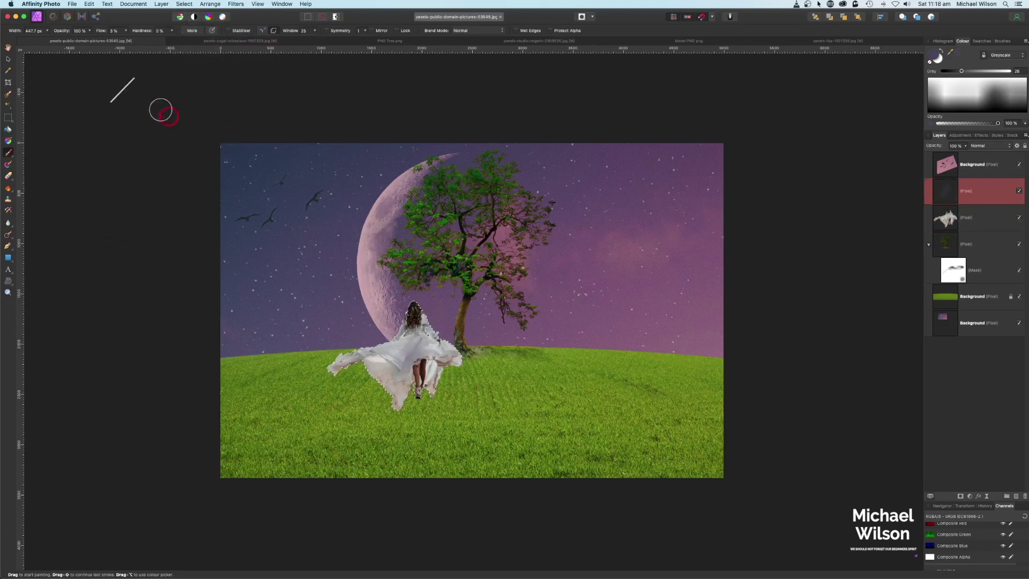
key(shift+0)
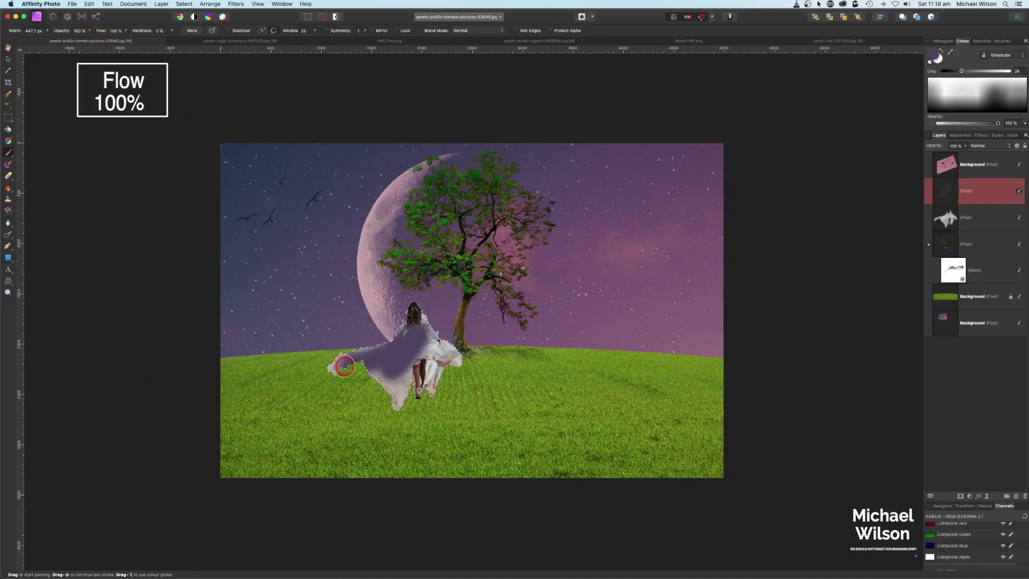
mouse_move(377, 398)
mouse_down()
mouse_move(388, 371)
mouse_move(452, 378)
mouse_up()
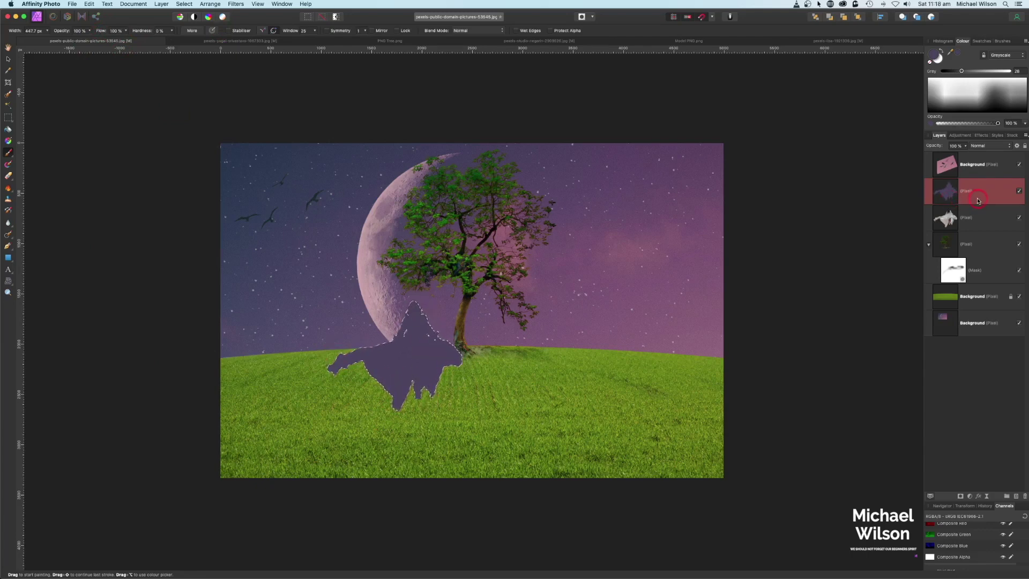
click(989, 146)
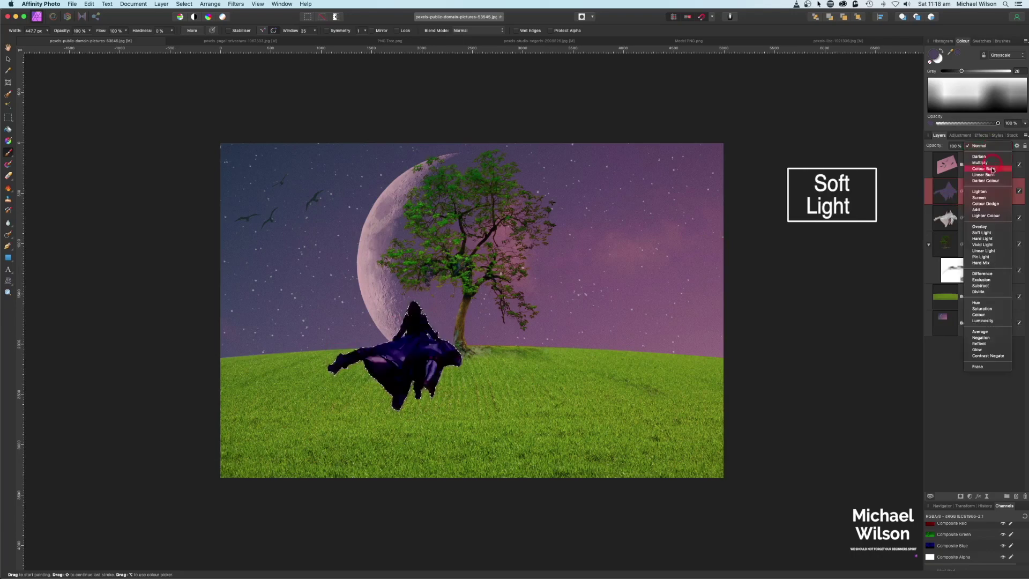
click(986, 233)
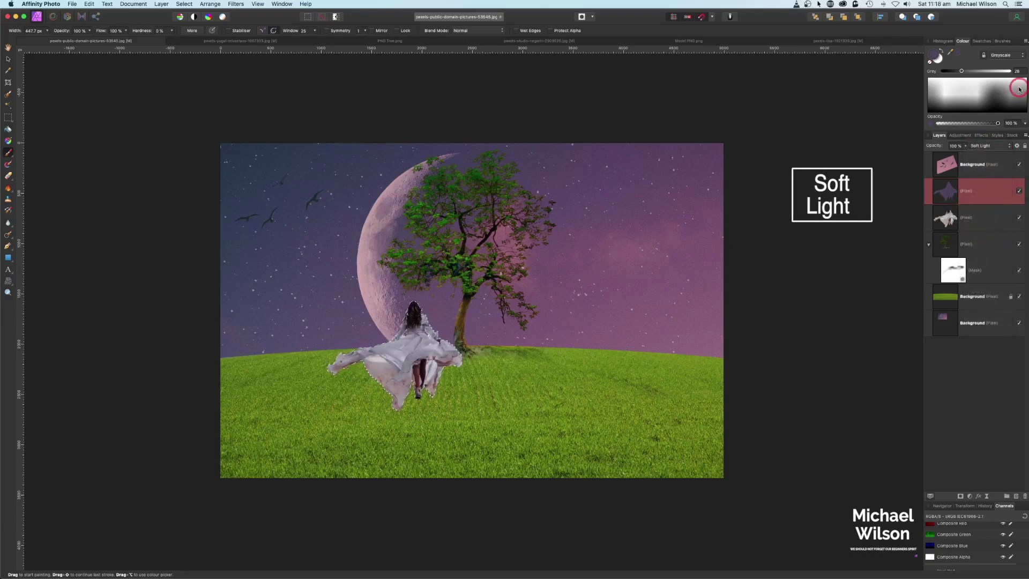
Add another pixel layer, paint the selected woman with a pale pink sampled from the moon, and set its blend mode to Multiply
click(971, 254)
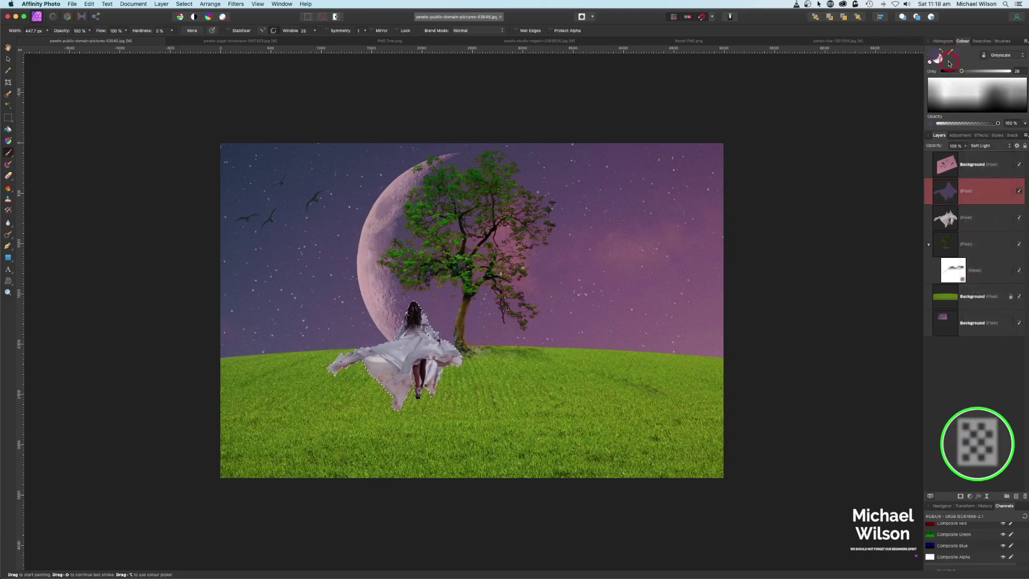
click(1016, 497)
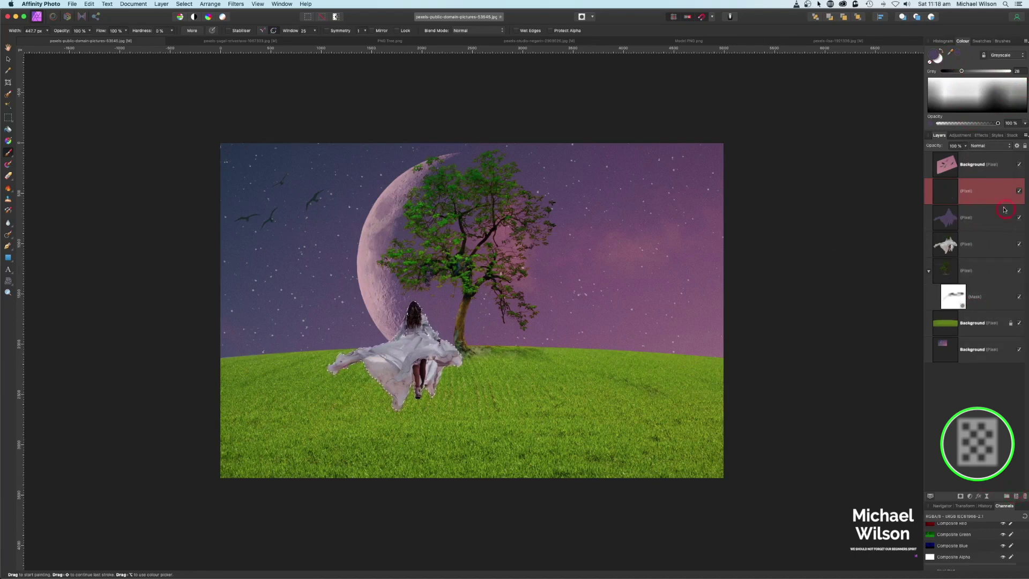
mouse_move(951, 52)
mouse_down()
mouse_move(906, 107)
mouse_move(643, 234)
mouse_move(474, 279)
mouse_move(365, 277)
mouse_up()
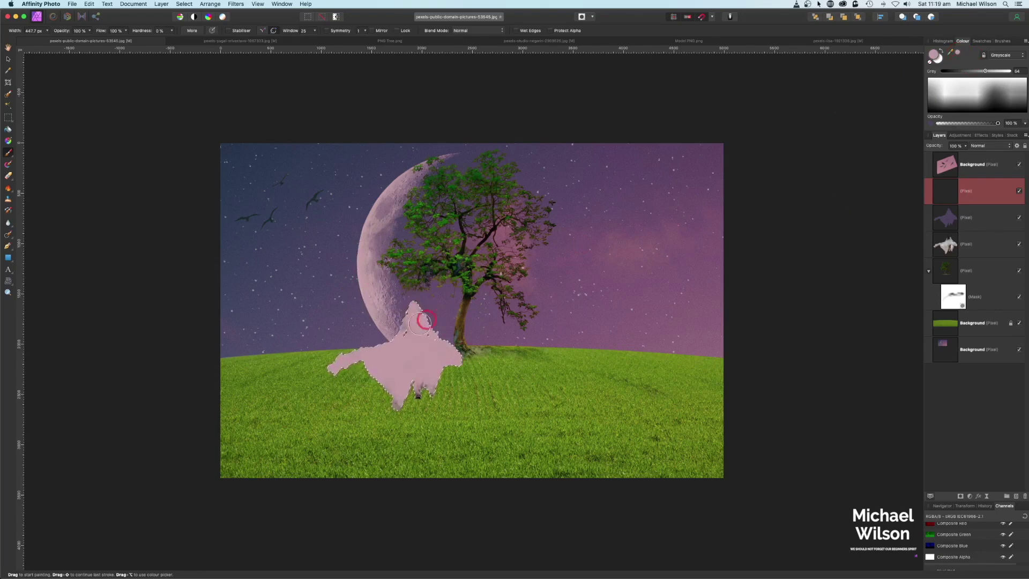
click(981, 146)
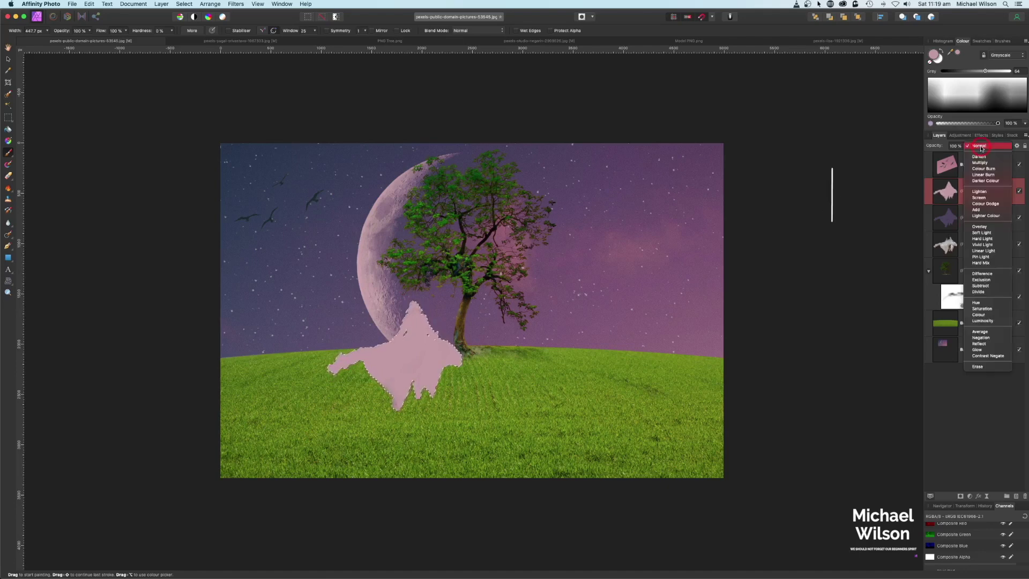
click(981, 162)
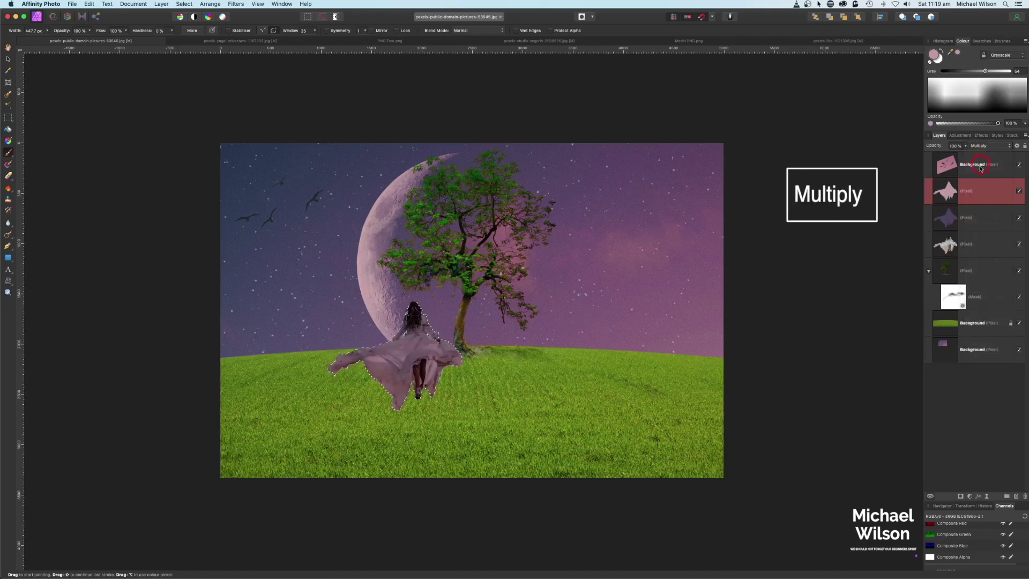
Lower the pink tint layer's opacity to about half and deselect the woman's outline
click(965, 145)
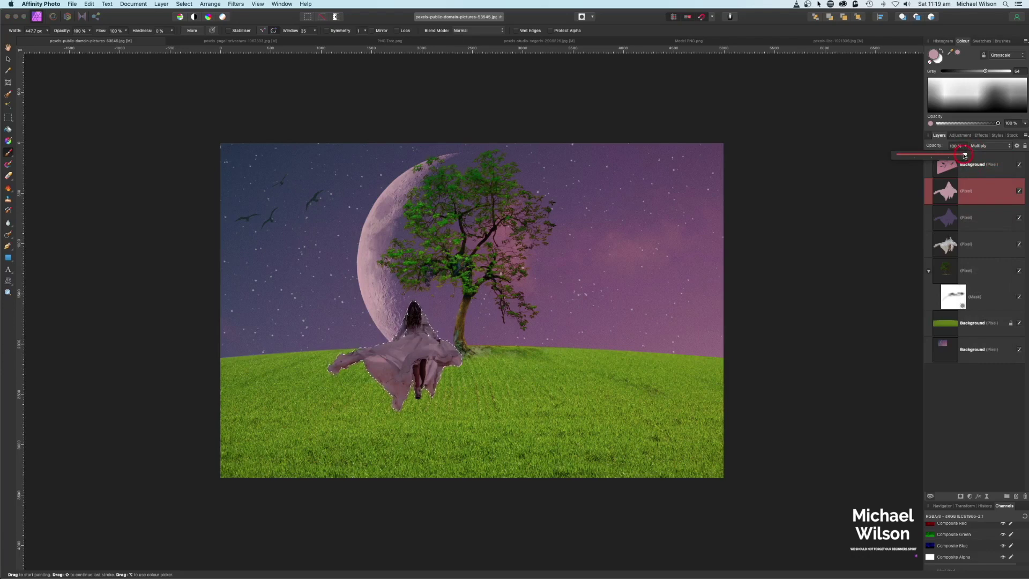
drag(967, 156, 933, 157)
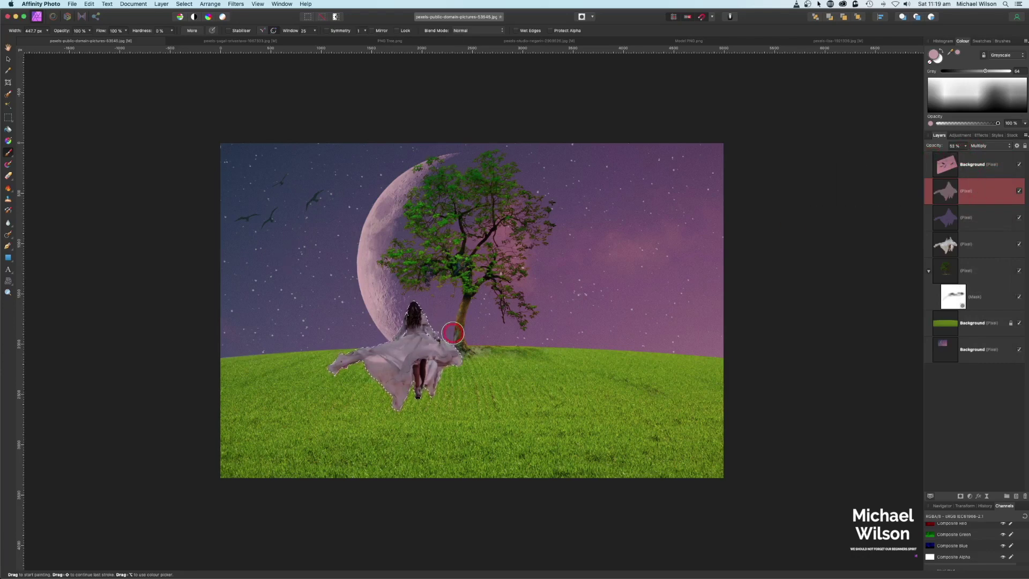
key(super+d)
Duplicate the purple tint layer, place the copy beneath the woman's layer, and turn it black with a Colour Overlay effect
click(973, 219)
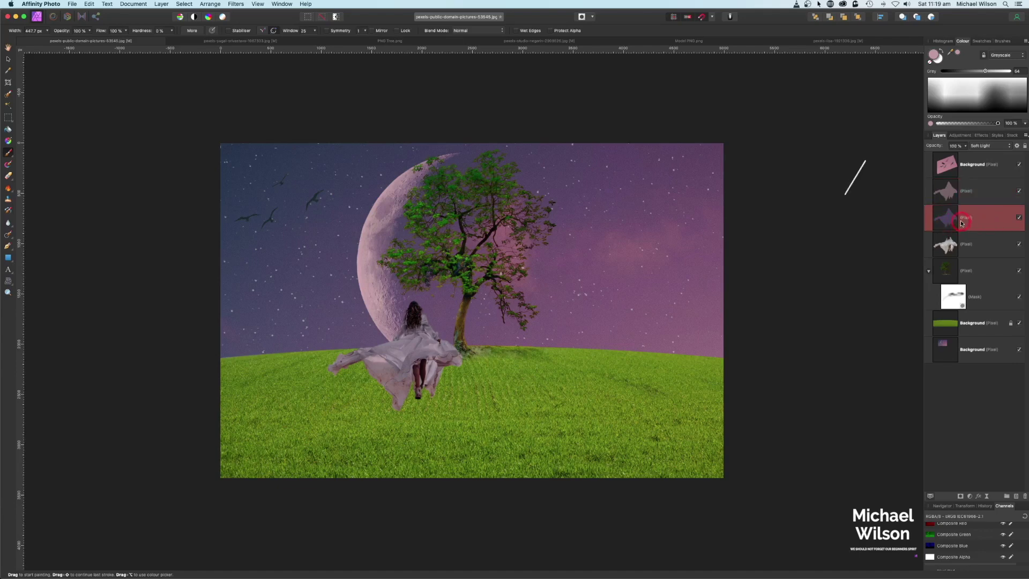
key(super+j)
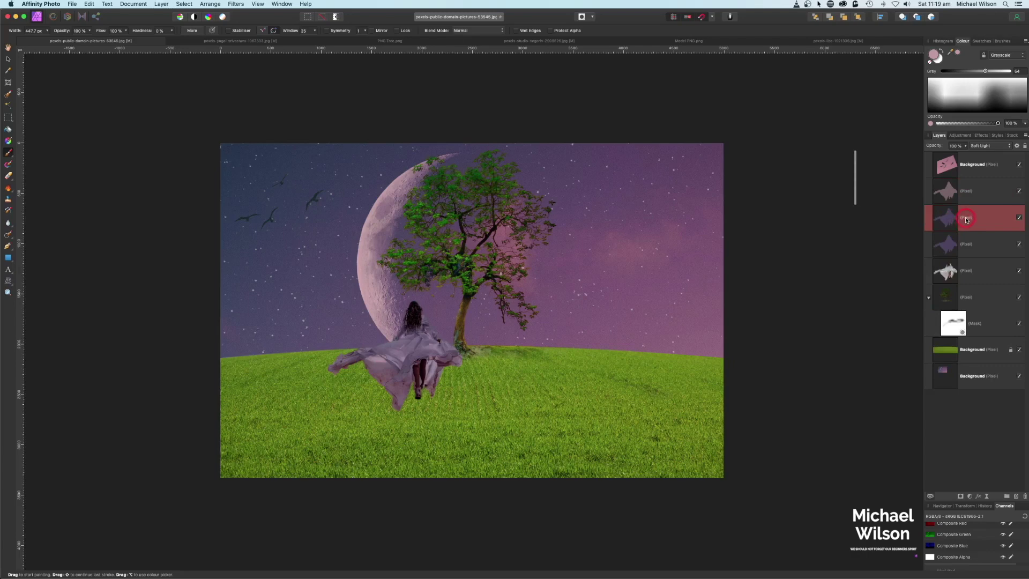
drag(966, 219, 960, 279)
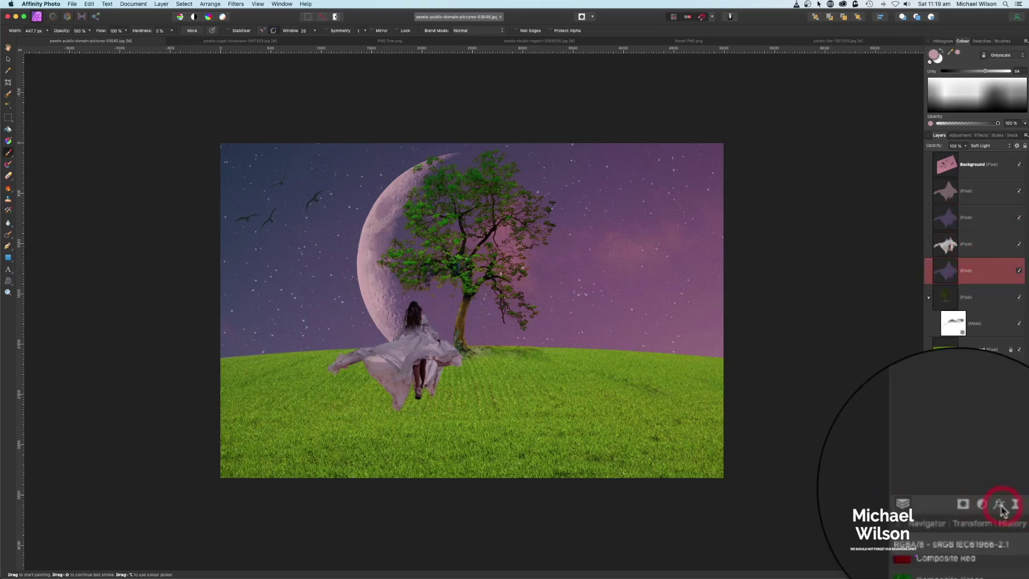
click(979, 495)
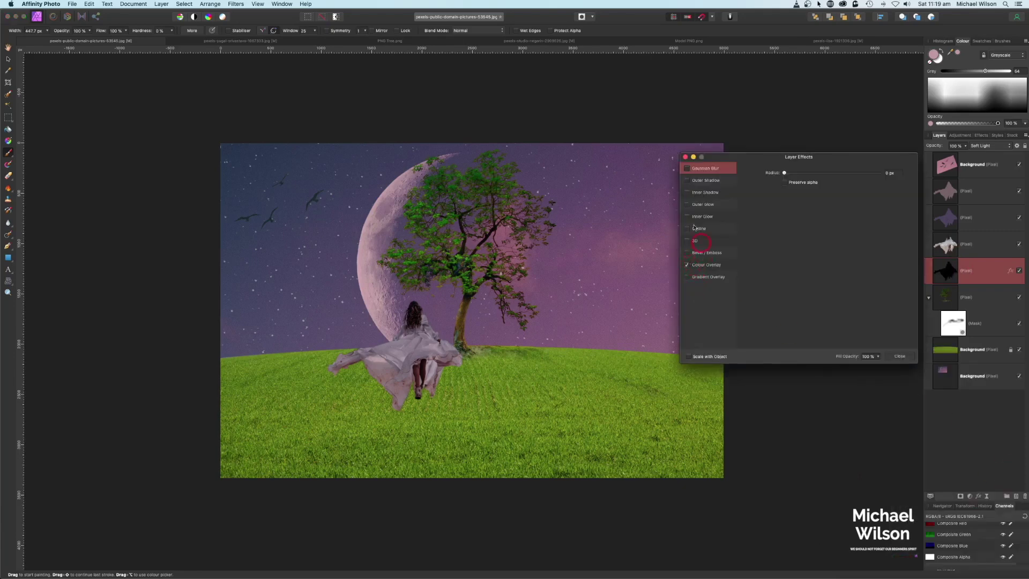
click(685, 157)
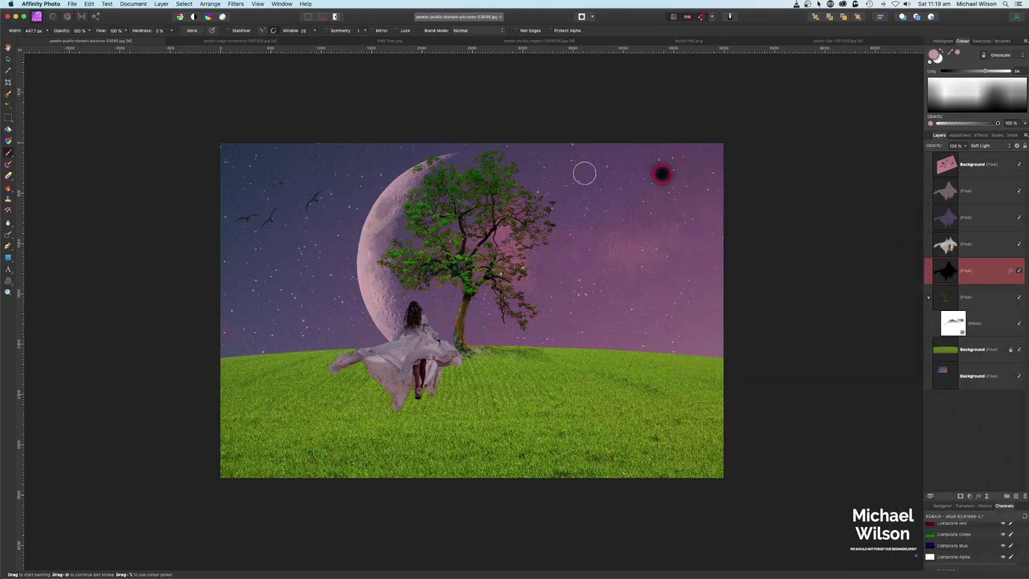
Turn the black silhouette upside down at an angle and place it on the grass below and right of the woman's feet
key(v)
click(988, 272)
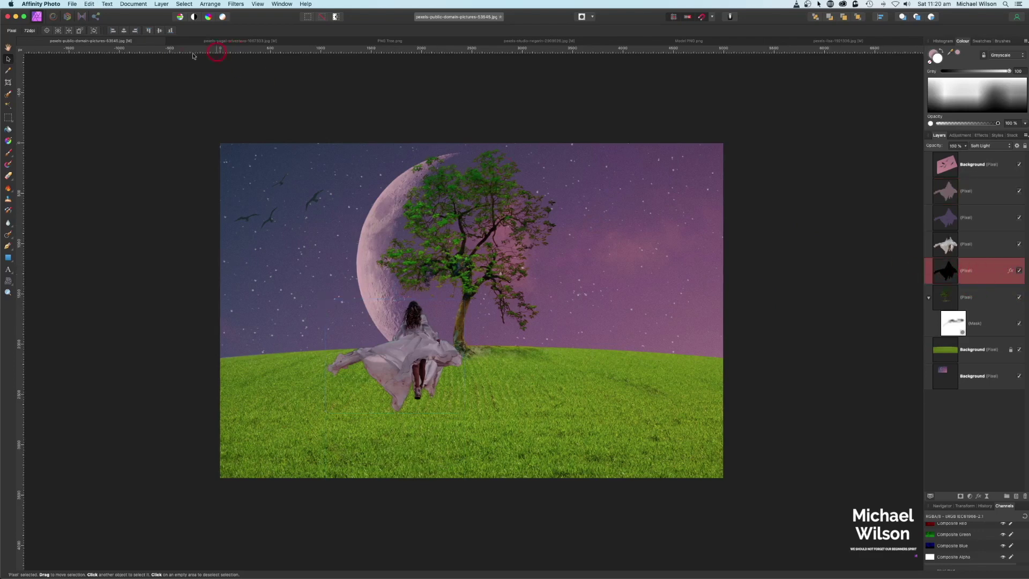
click(352, 304)
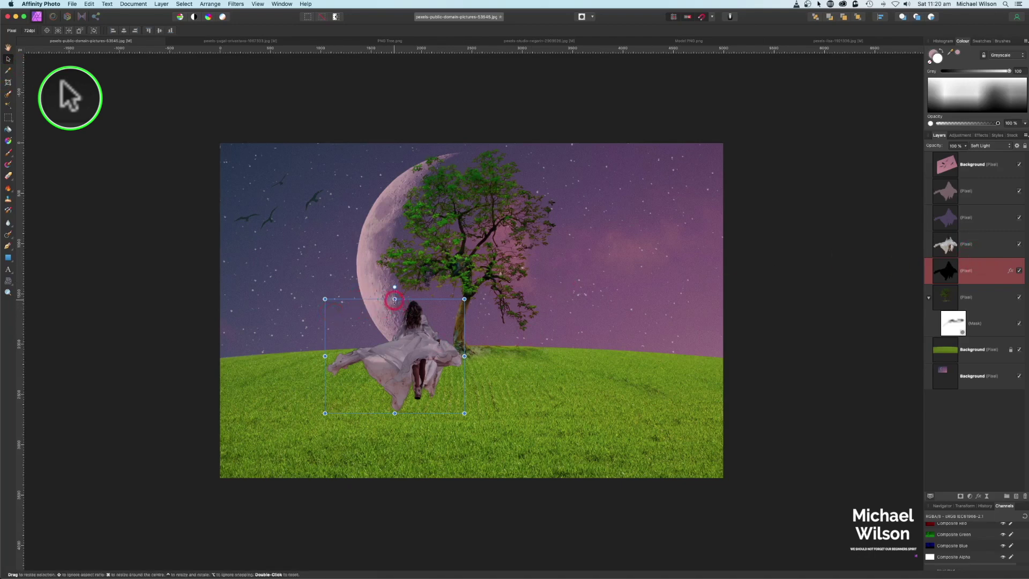
drag(395, 299, 460, 512)
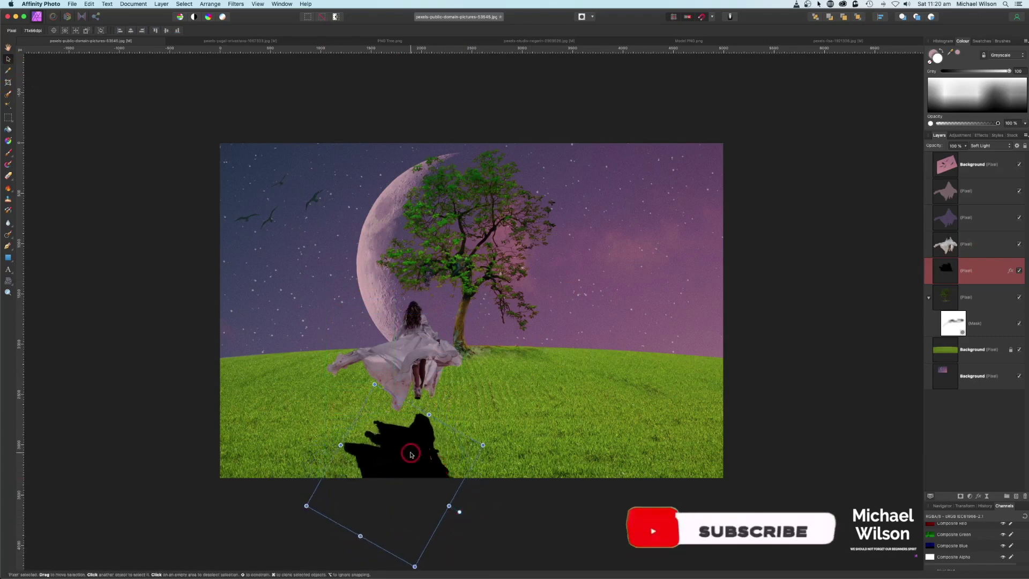
drag(410, 454, 484, 407)
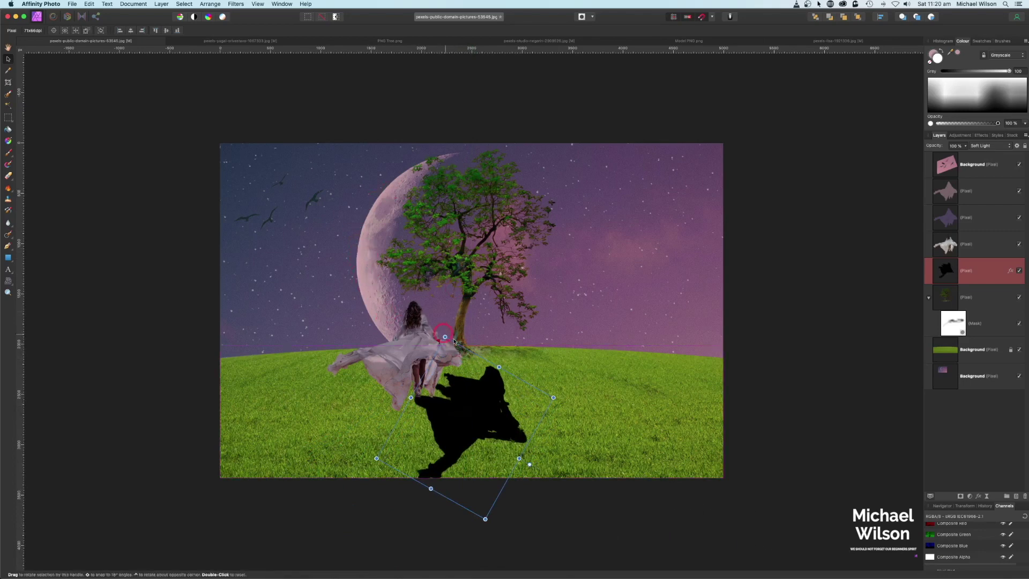
Reduce the opacity of the woman's shadow layer to 32%
click(941, 184)
click(964, 147)
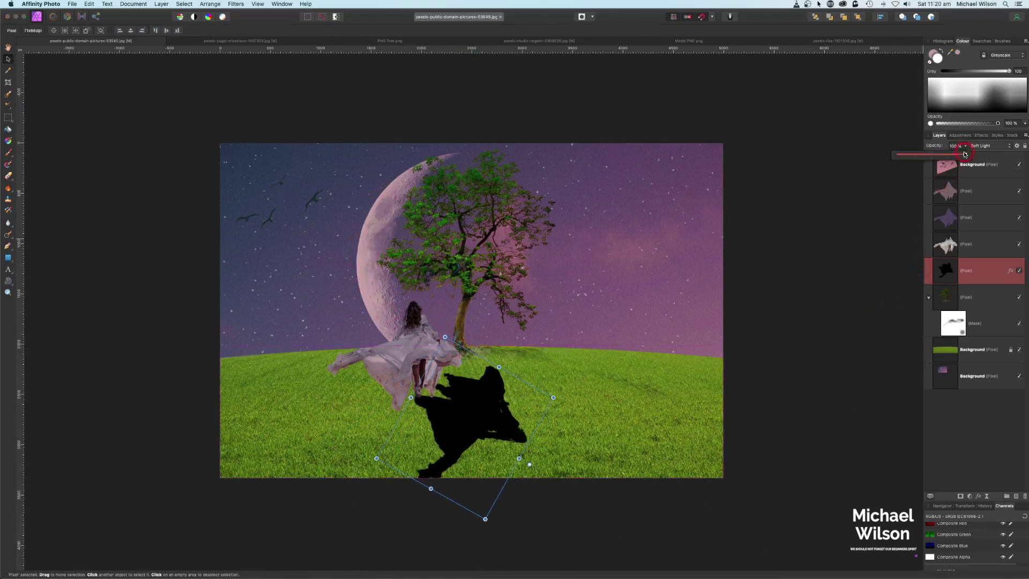
drag(964, 156, 918, 156)
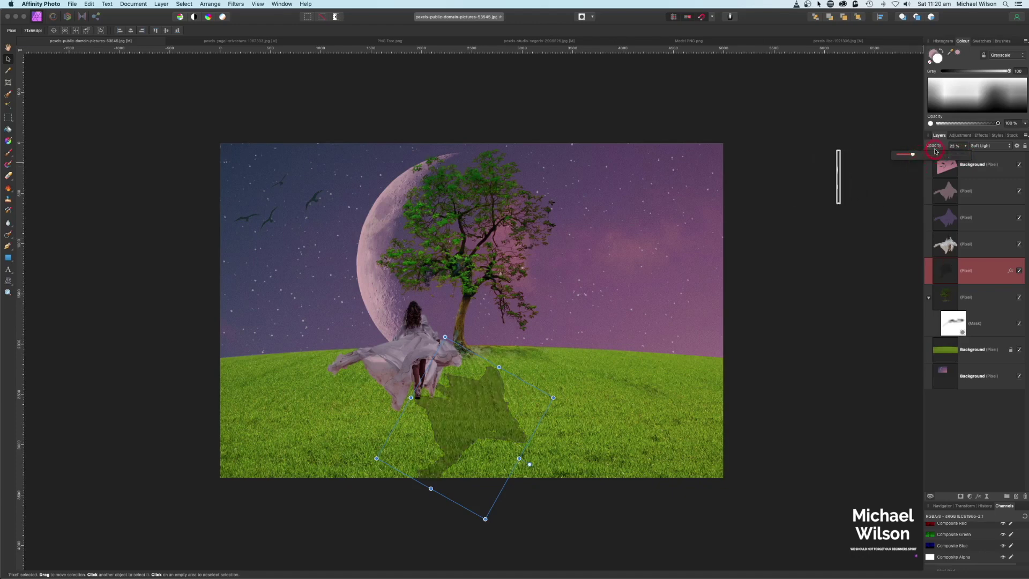
click(495, 416)
click(964, 274)
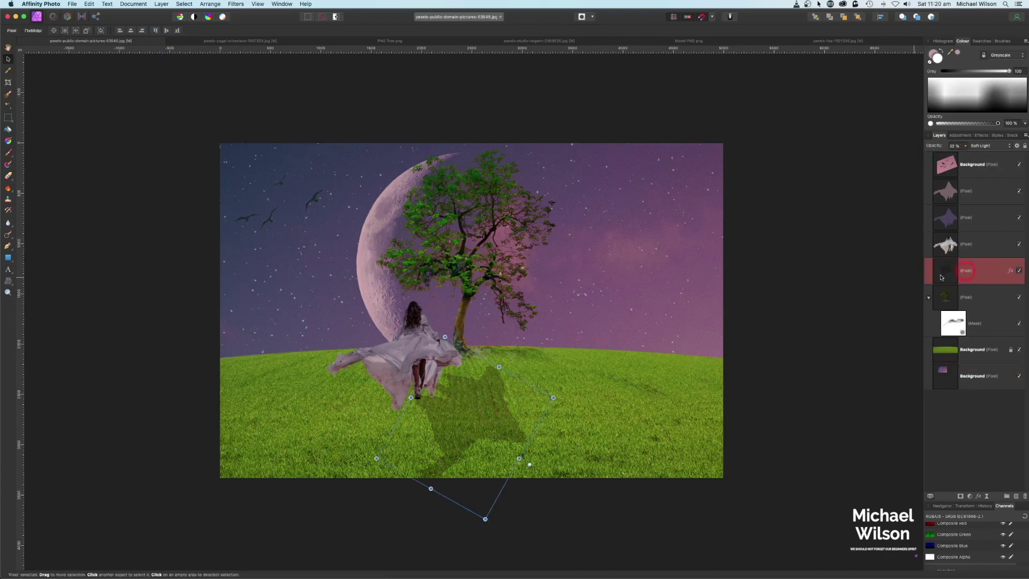
Shorten the woman's shadow, rotate it slightly anticlockwise, and realign it with her feet
drag(479, 516, 480, 493)
drag(516, 450, 506, 409)
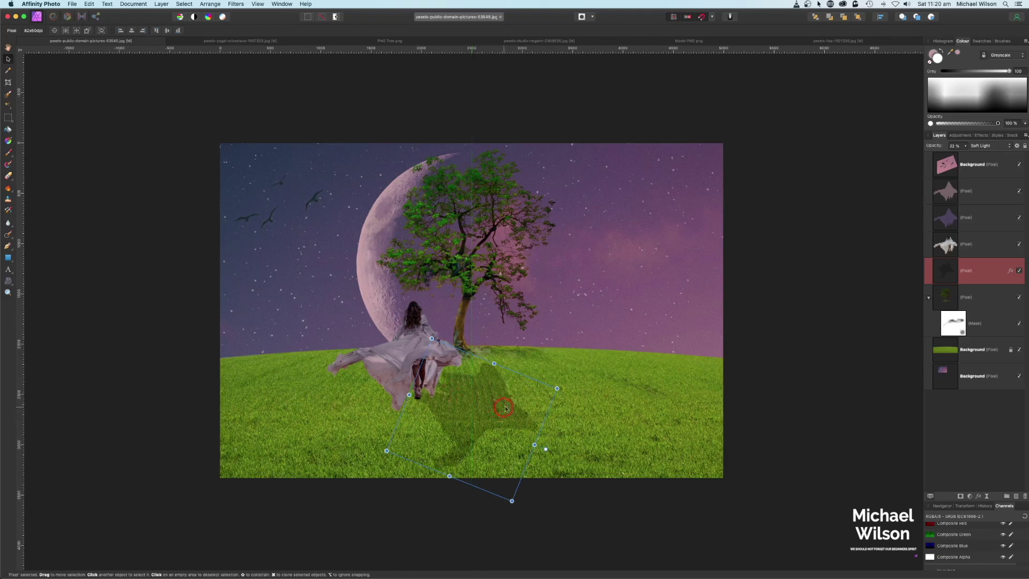
click(859, 356)
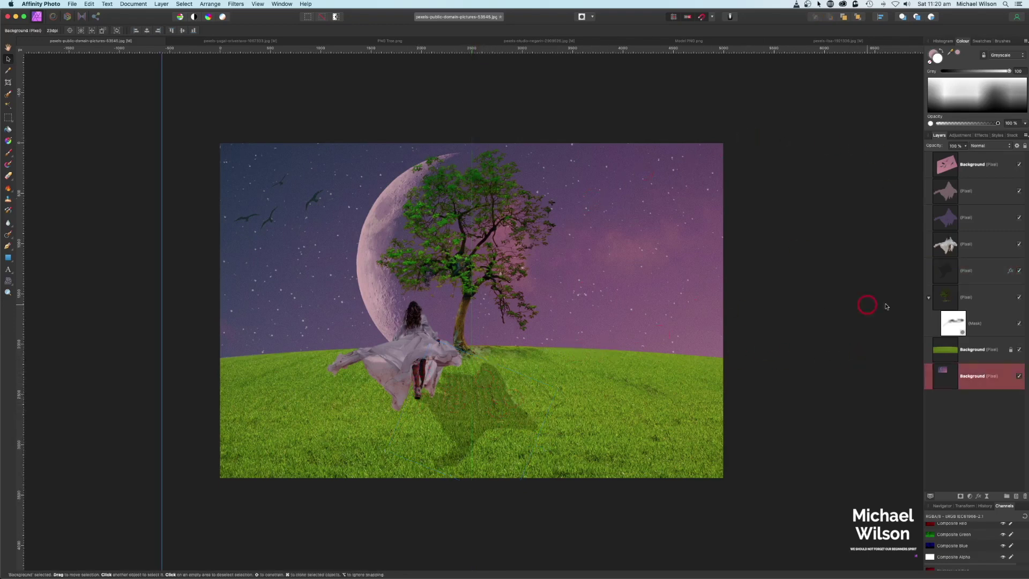
Duplicate the tree layer and delete the mask from the copy
click(951, 301)
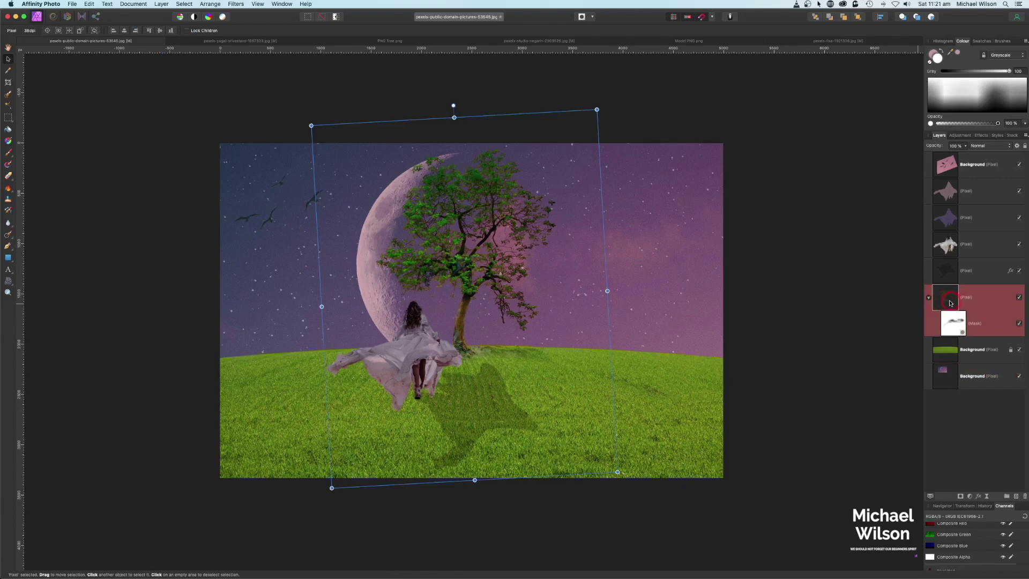
key(super+j)
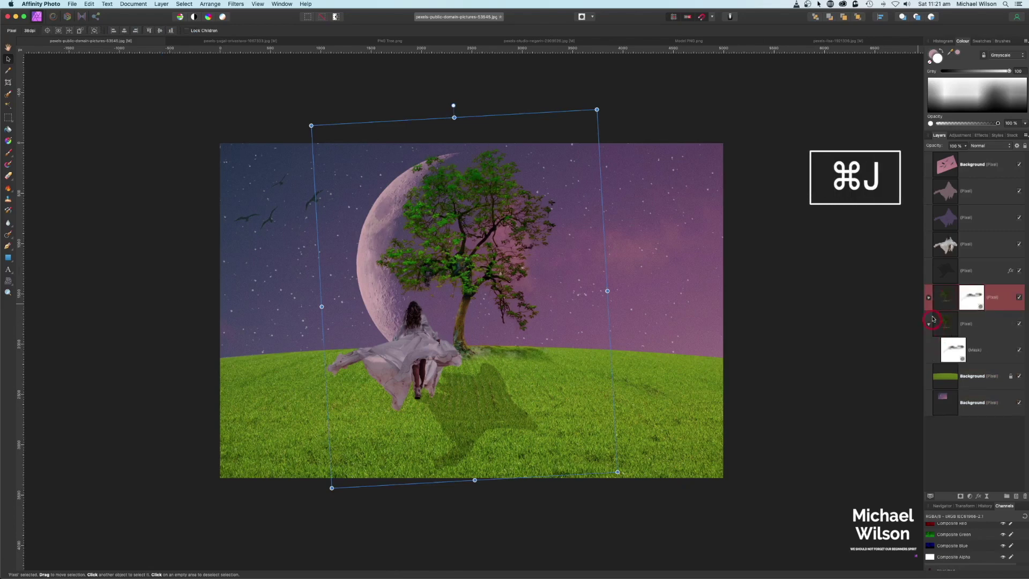
click(929, 297)
click(955, 324)
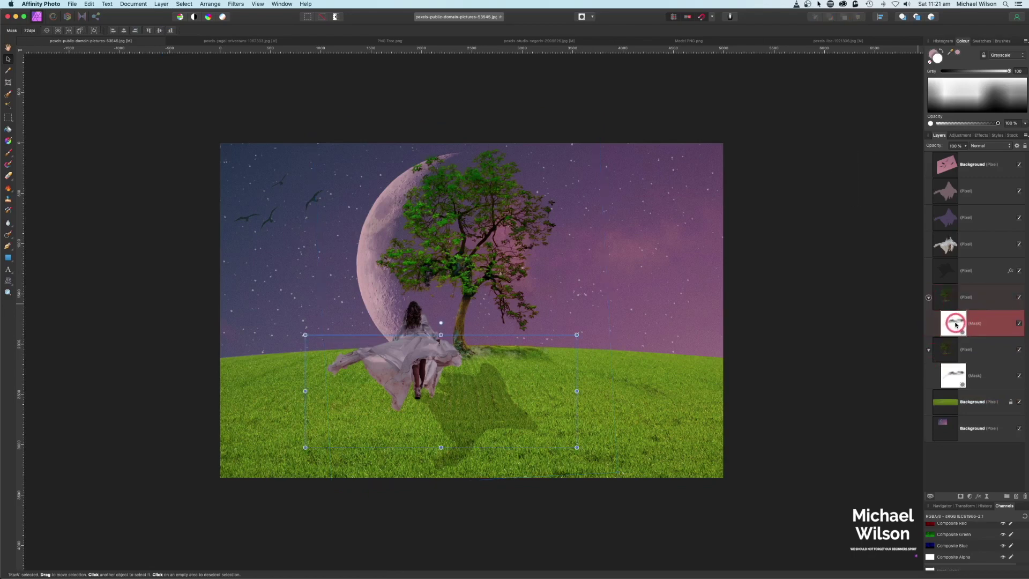
click(1019, 488)
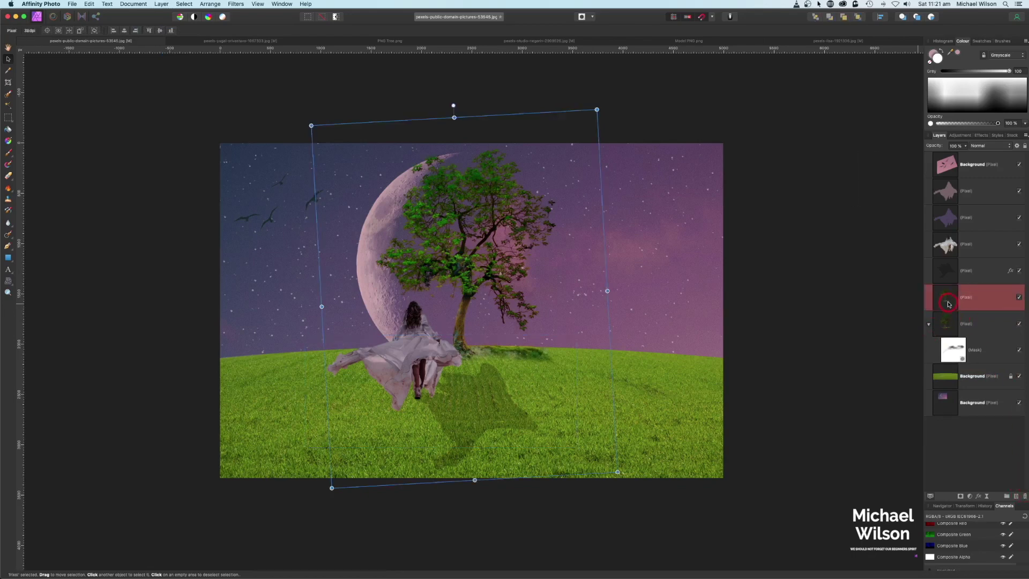
Apply a Colour Overlay layer effect to the tree copy, turning it into a solid black silhouette
click(979, 516)
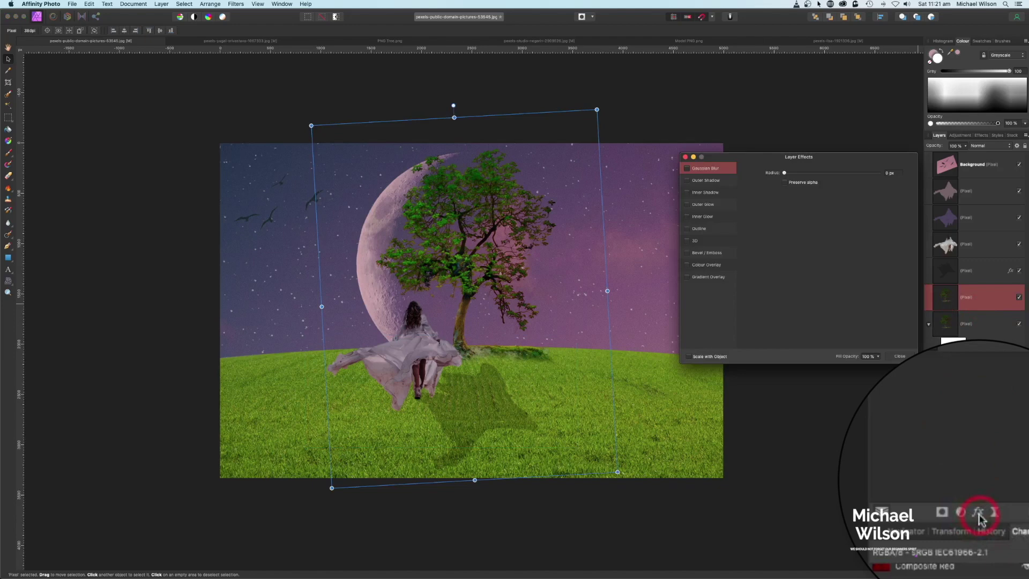
click(688, 266)
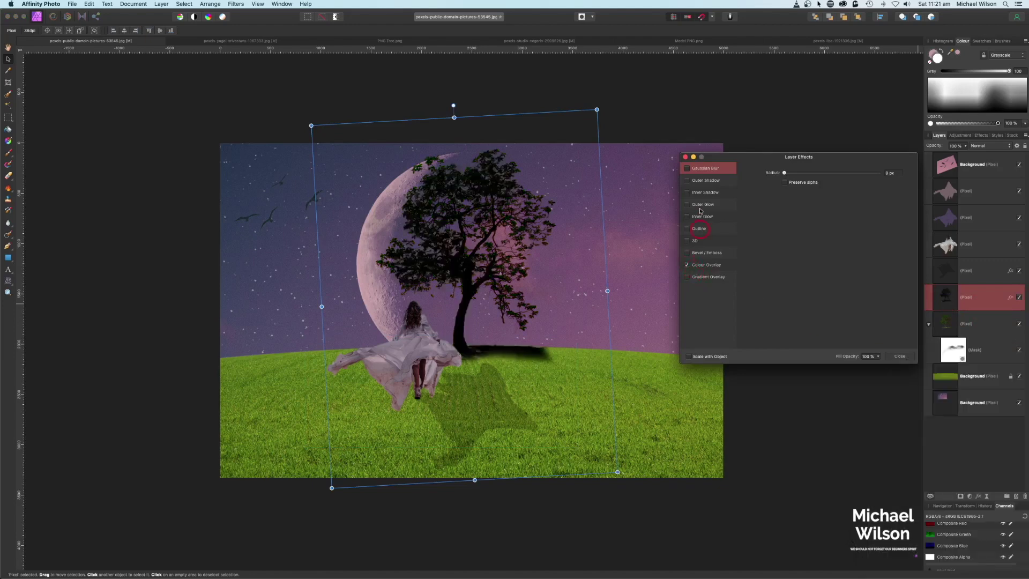
click(686, 158)
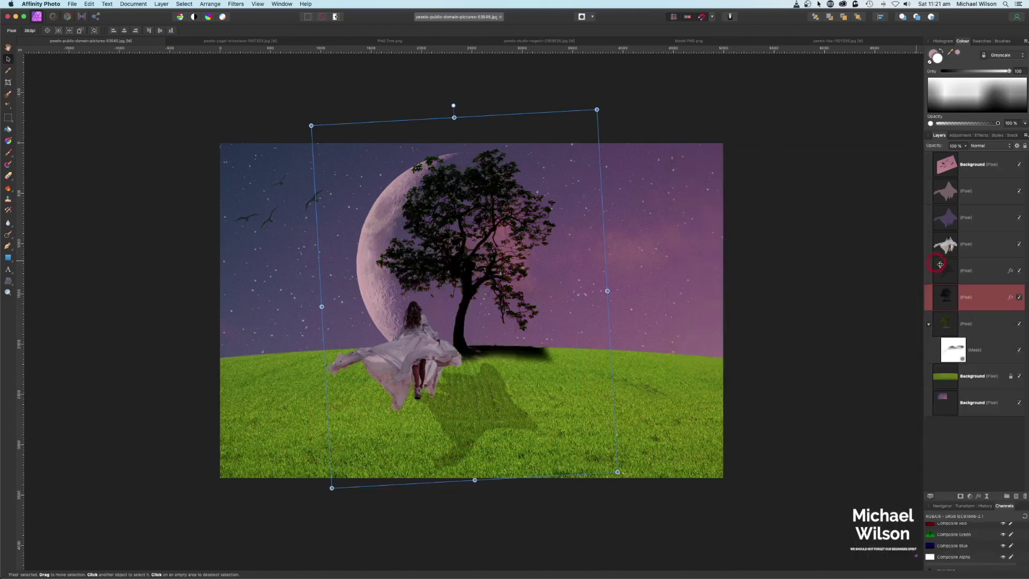
Turn the black tree silhouette upside down, resize it on the grass below the tree, and rotate it anticlockwise away from the moon
click(10, 62)
drag(454, 117, 483, 561)
drag(492, 506, 513, 380)
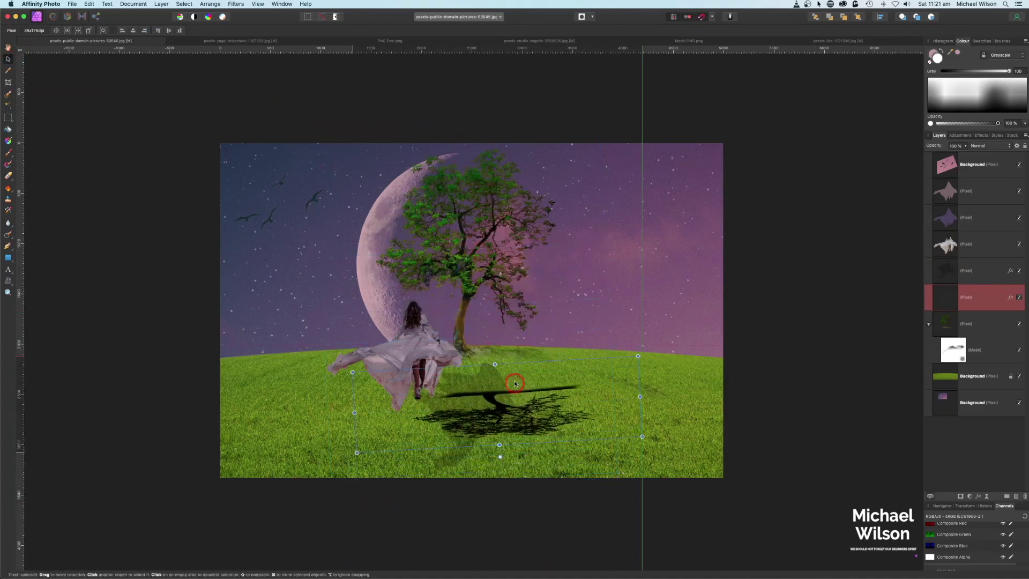
drag(505, 439, 509, 518)
drag(534, 456, 536, 428)
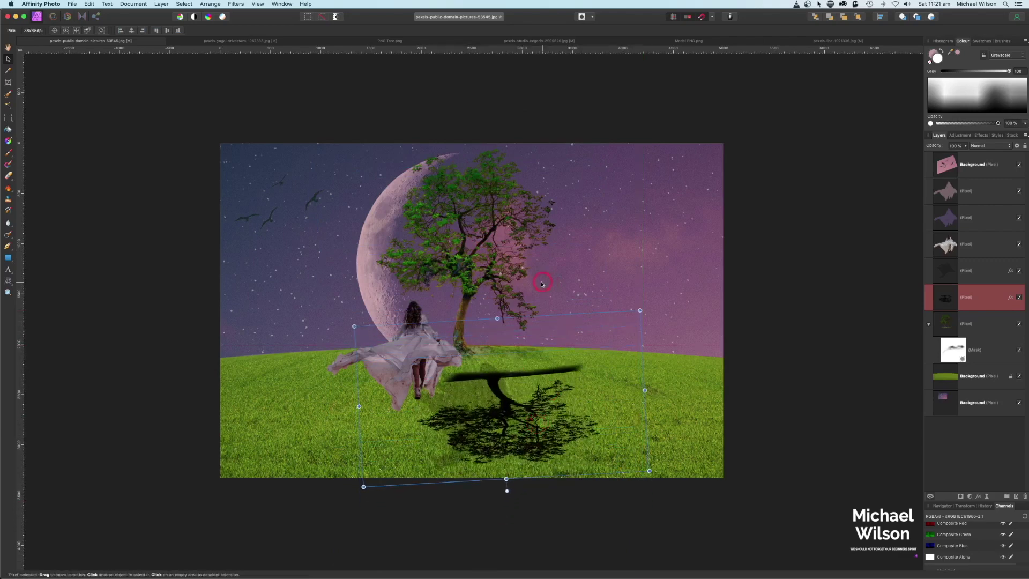
drag(495, 327, 490, 284)
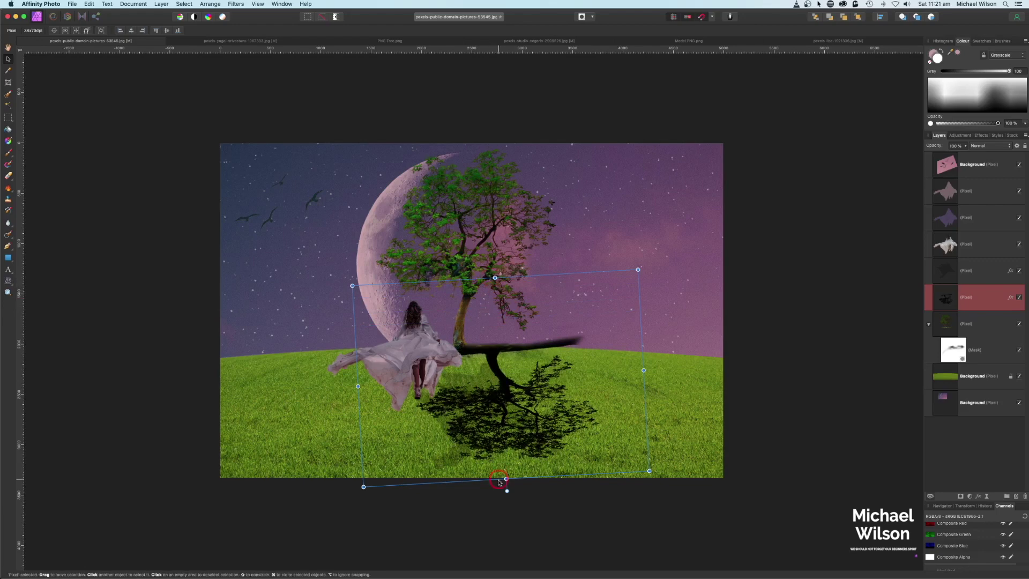
drag(506, 489, 598, 474)
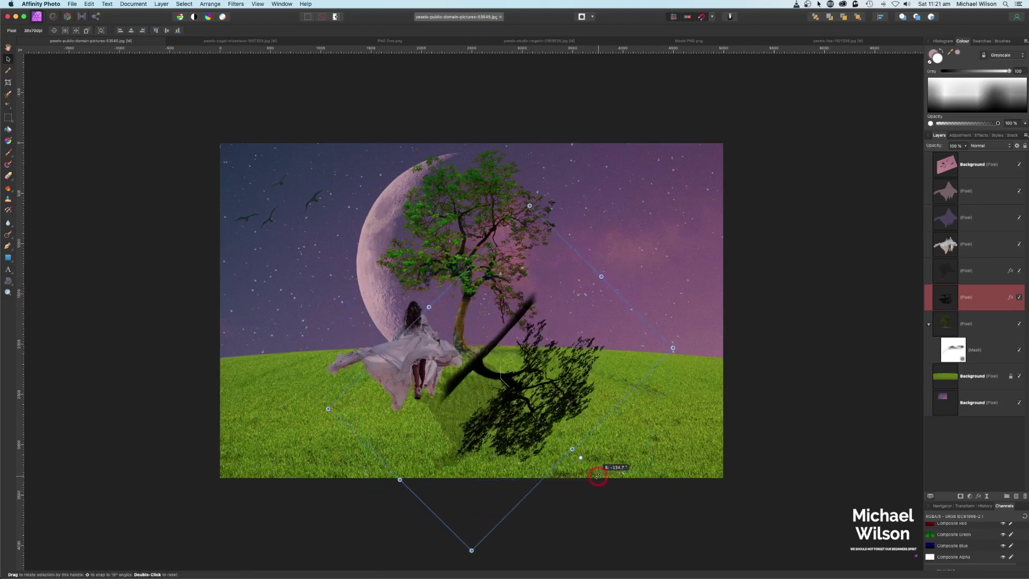
Reduce the tree shadow layer's opacity to 22% and align the shadow with the base of the trunk
click(965, 146)
drag(968, 154, 912, 157)
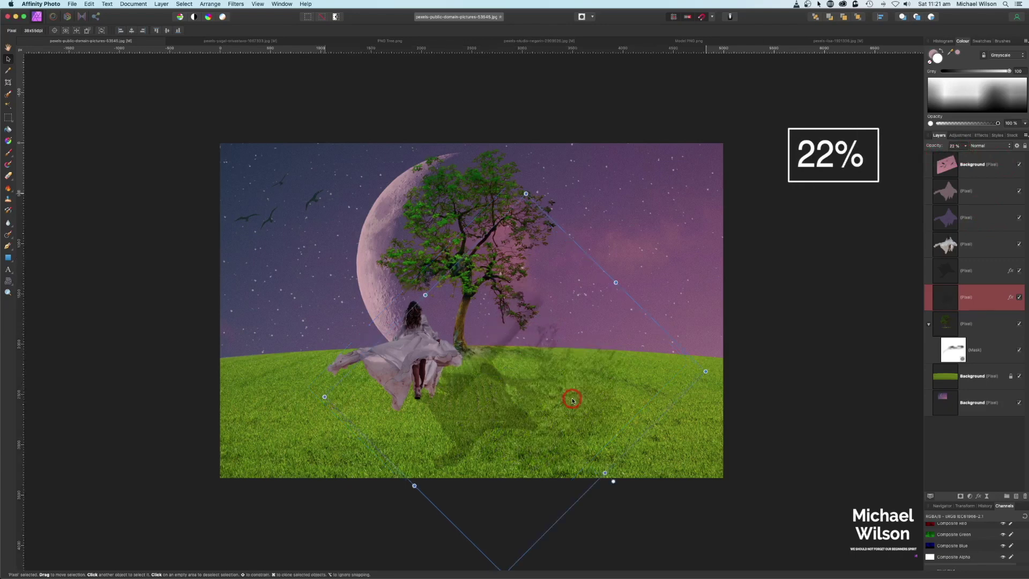
drag(554, 392, 559, 390)
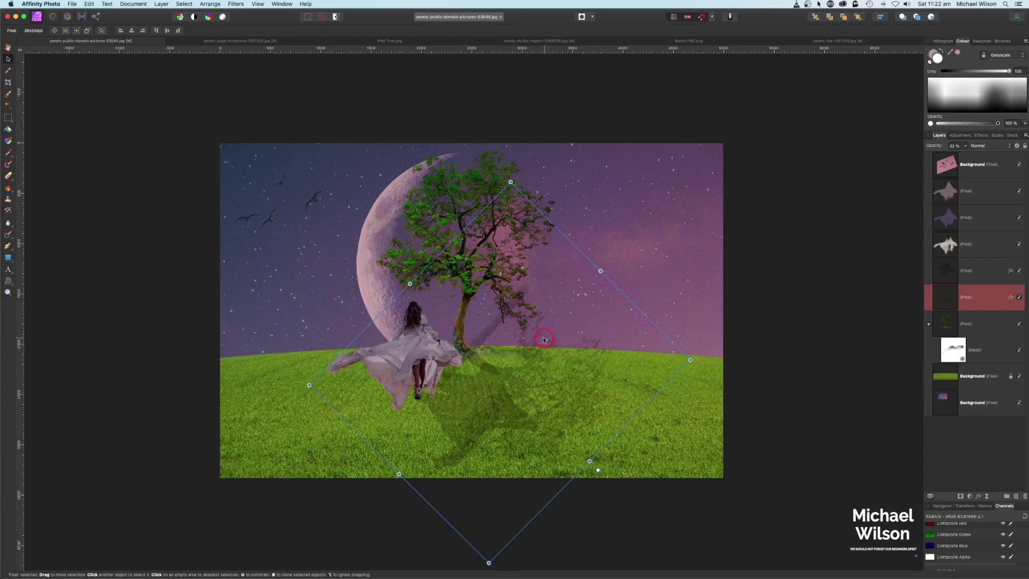
Erase the part of the tree shadow that overlaps the sky above the horizon and lower the layer's opacity to 20%
click(8, 176)
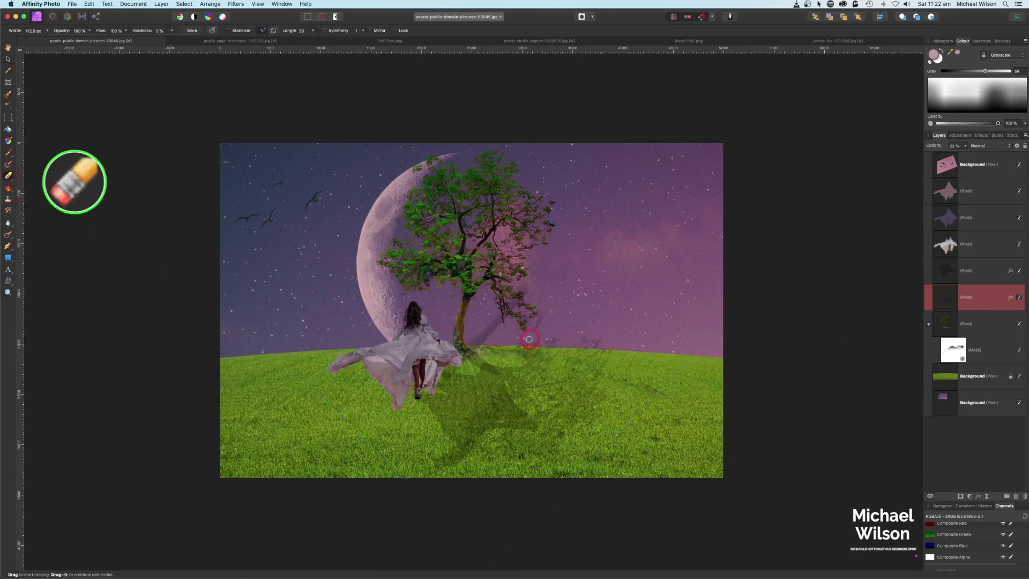
mouse_move(529, 339)
mouse_down()
mouse_move(596, 341)
mouse_move(517, 341)
mouse_move(623, 346)
mouse_move(529, 321)
mouse_move(538, 319)
mouse_move(515, 298)
mouse_up()
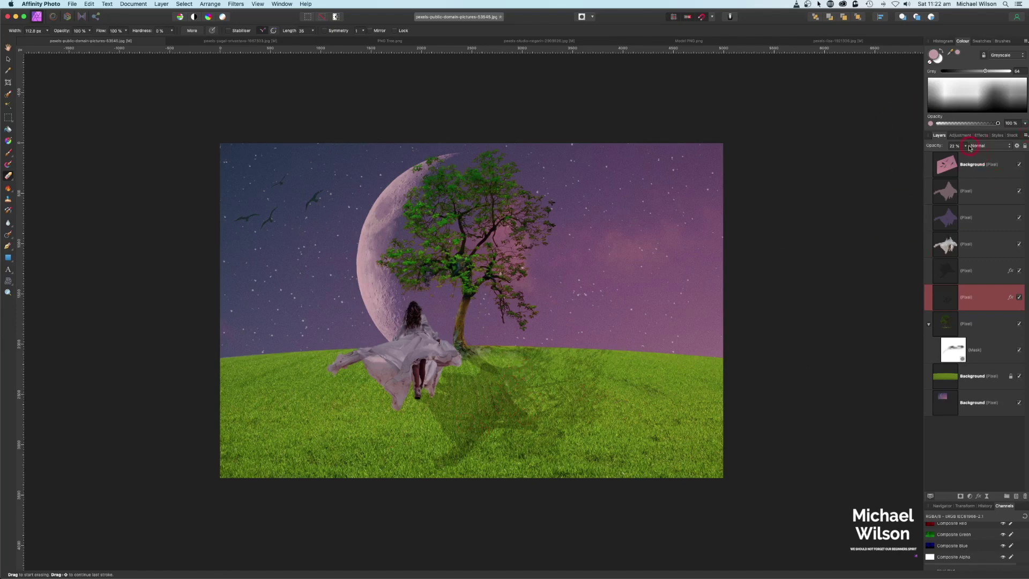
drag(966, 148, 963, 155)
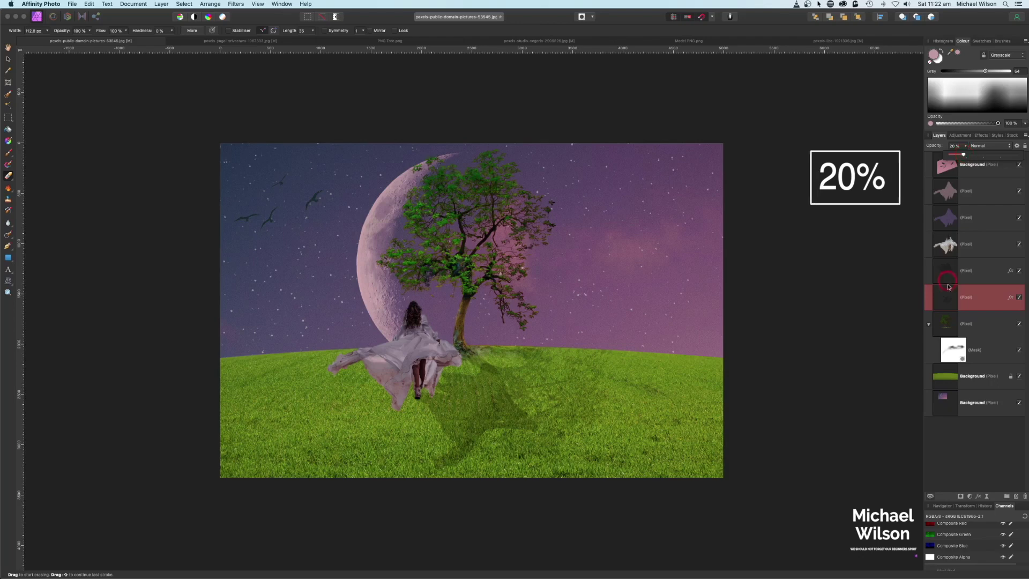
Set the woman's shadow layer to 20% opacity and fine-tune the shadow's transform on the grass near her feet
click(978, 276)
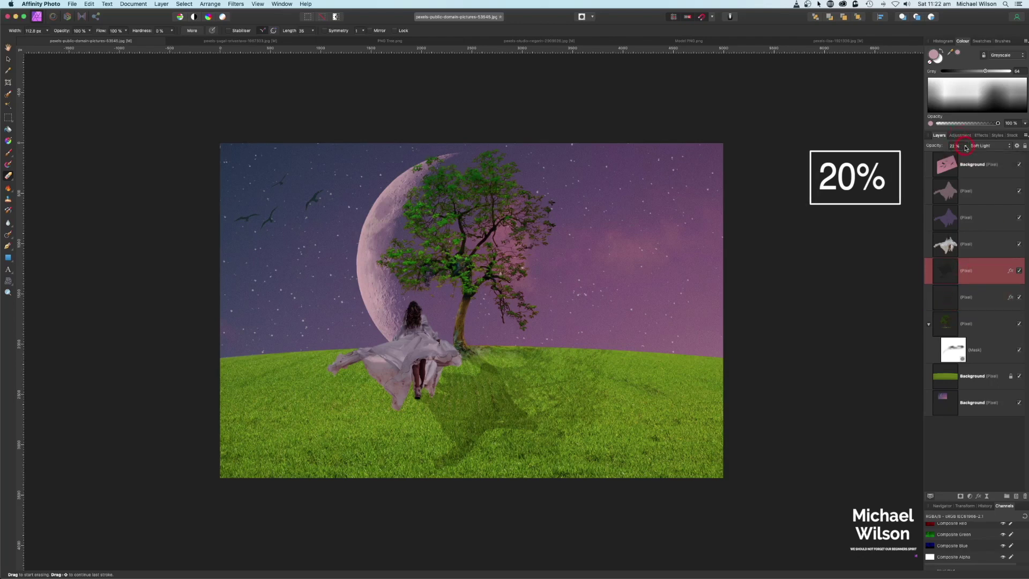
drag(967, 148, 964, 154)
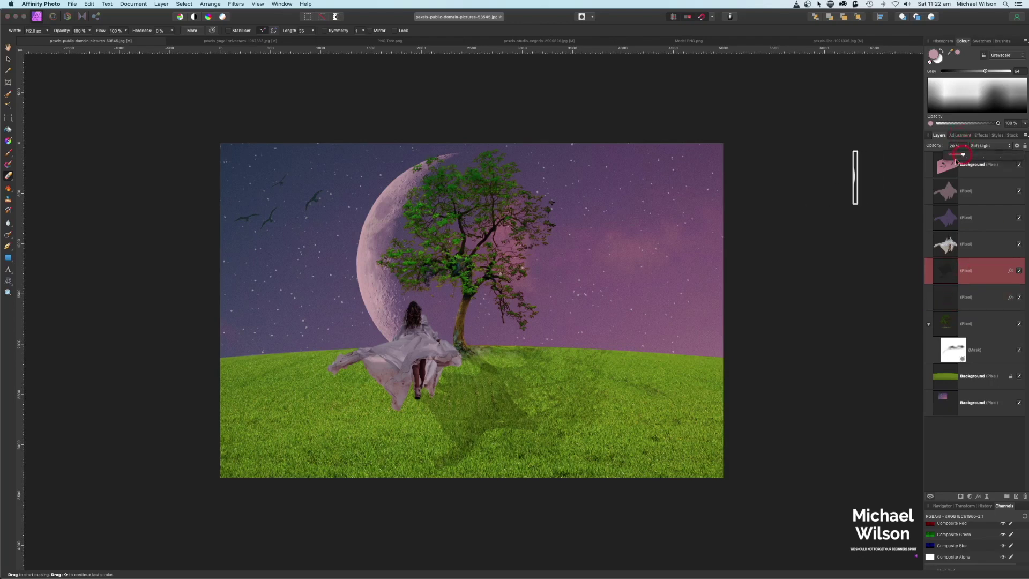
click(871, 157)
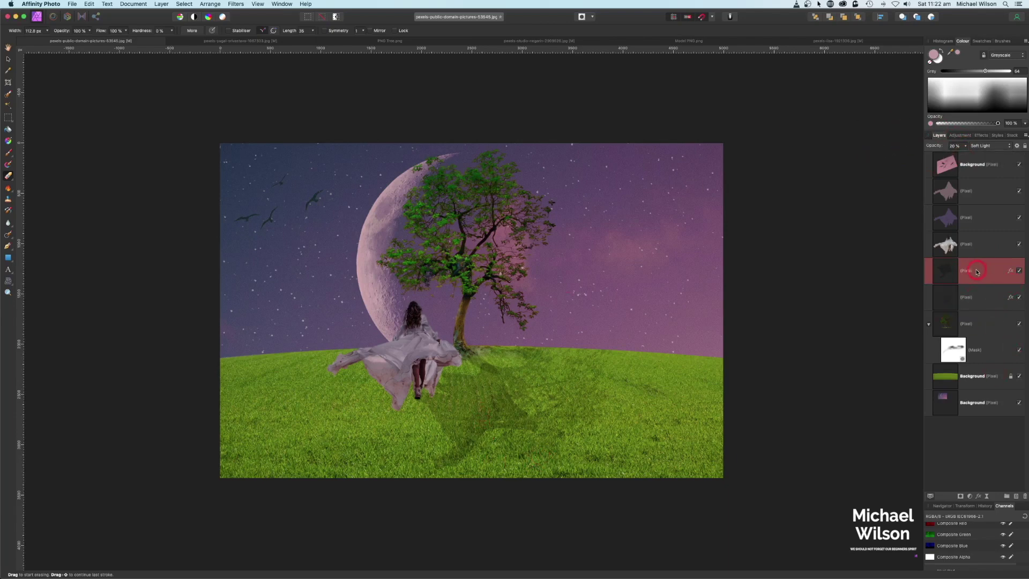
click(9, 63)
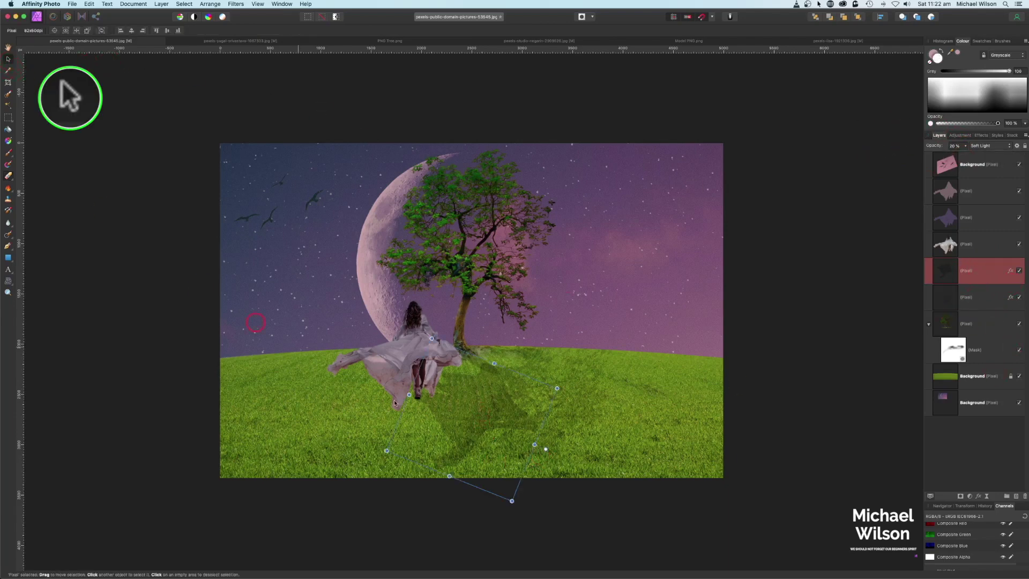
mouse_move(552, 444)
mouse_down()
mouse_move(540, 457)
mouse_move(523, 438)
mouse_up()
click(797, 381)
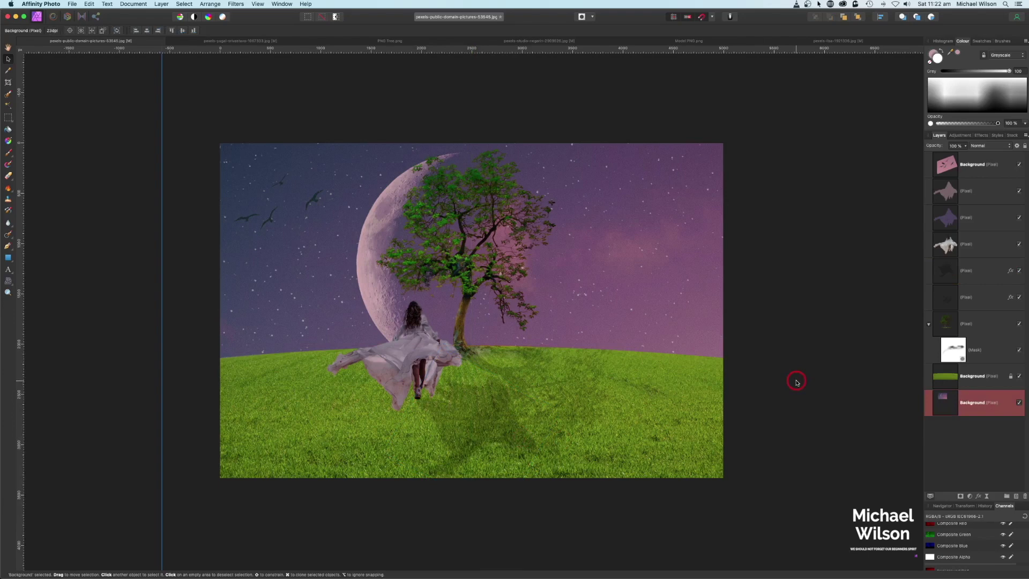
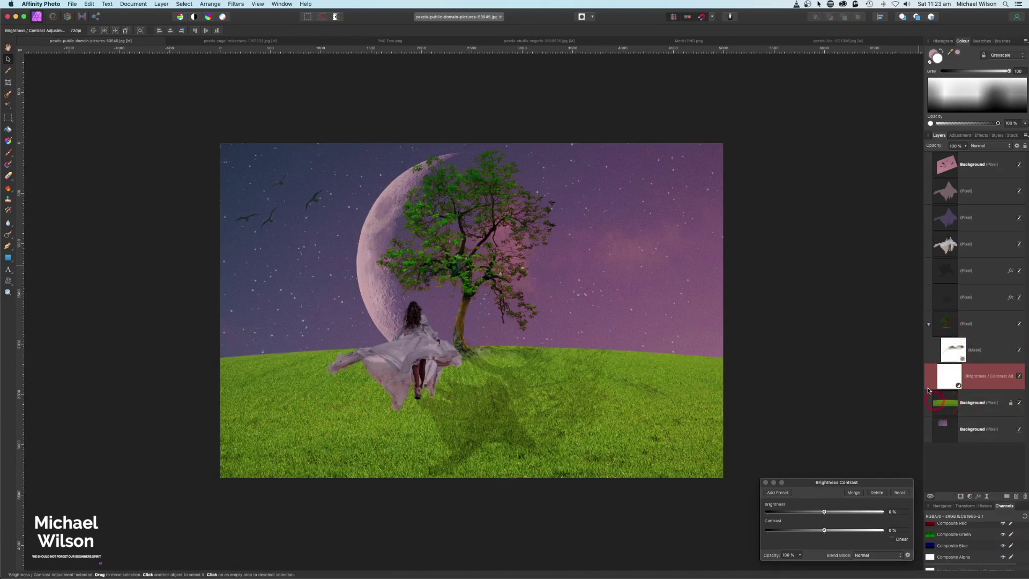
Raise the brightness of the tree's Brightness / Contrast adjustment to 100% and invert the adjustment's mask to black
drag(824, 513, 887, 515)
click(766, 483)
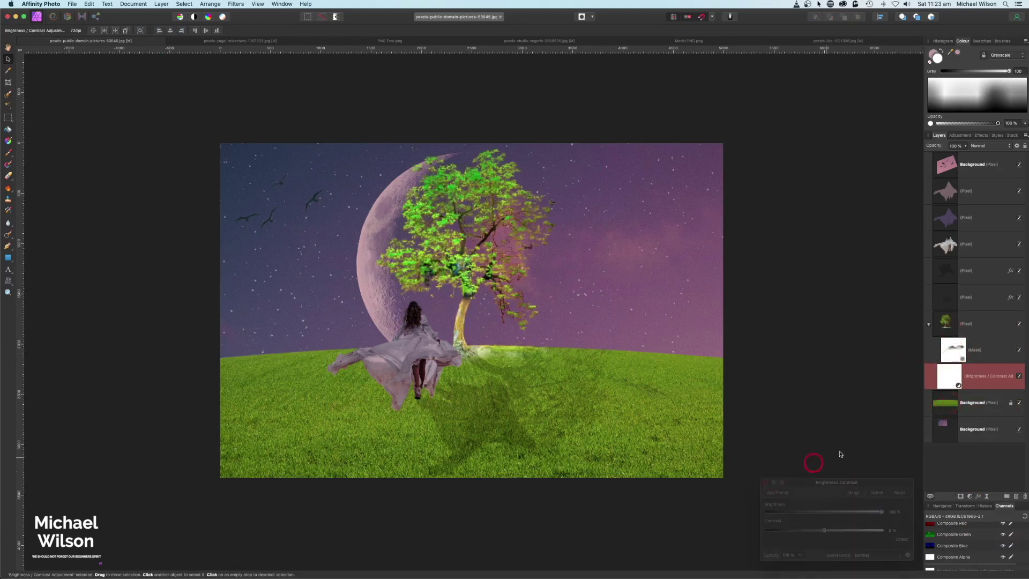
click(952, 379)
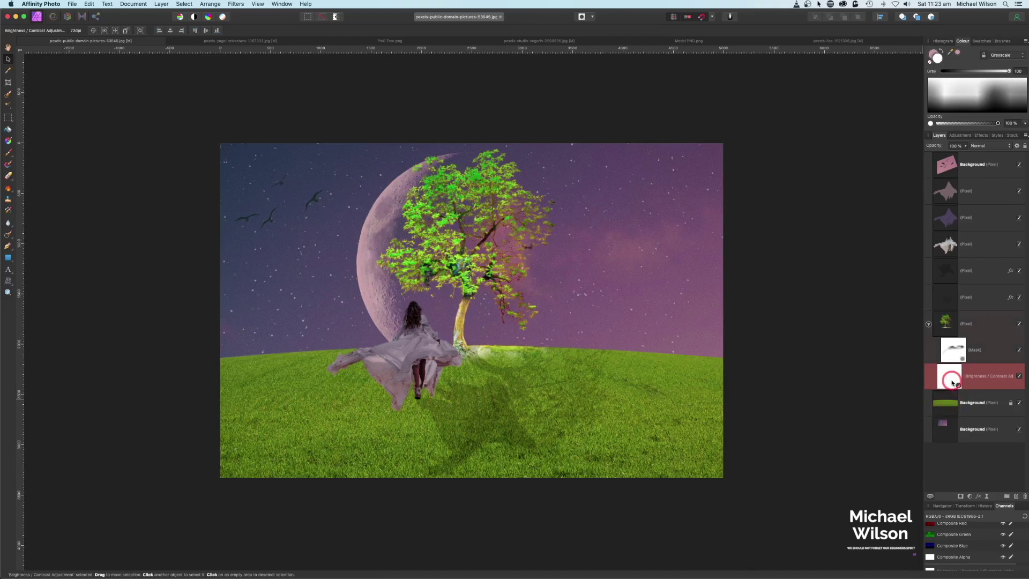
key(super+i)
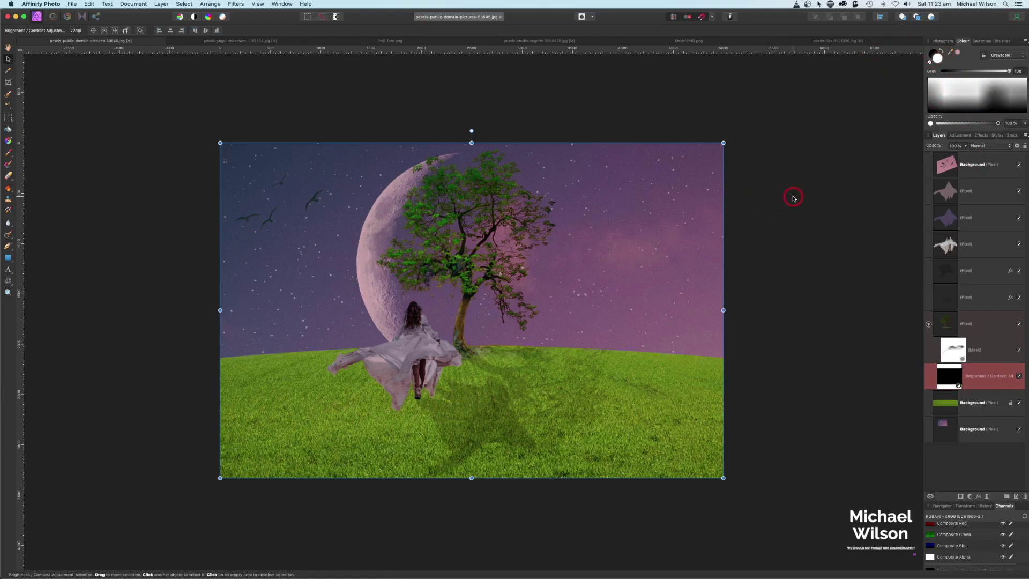
Set up the Paint Brush with white as the painting colour and a flow of 4%
key(b)
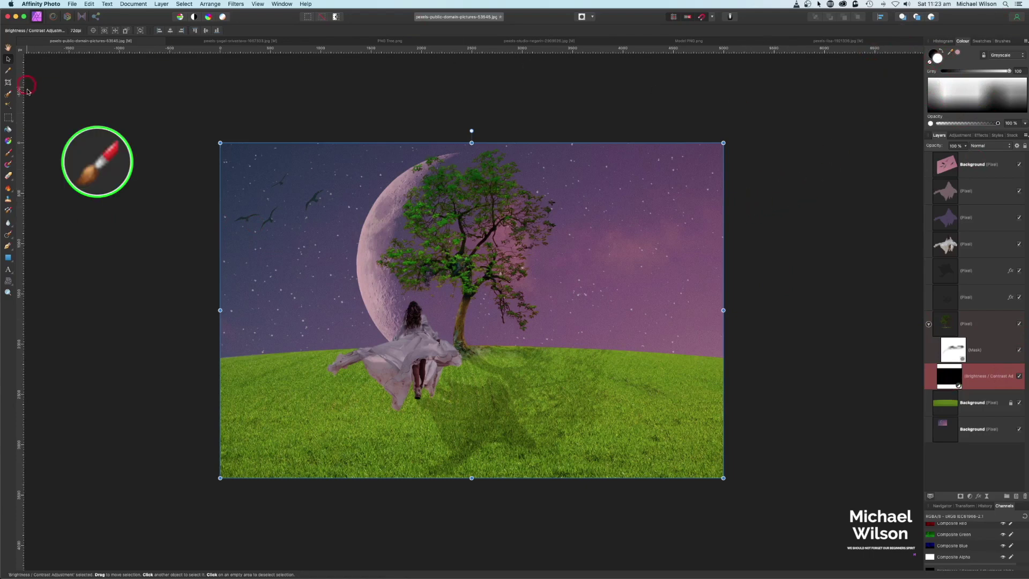
click(9, 155)
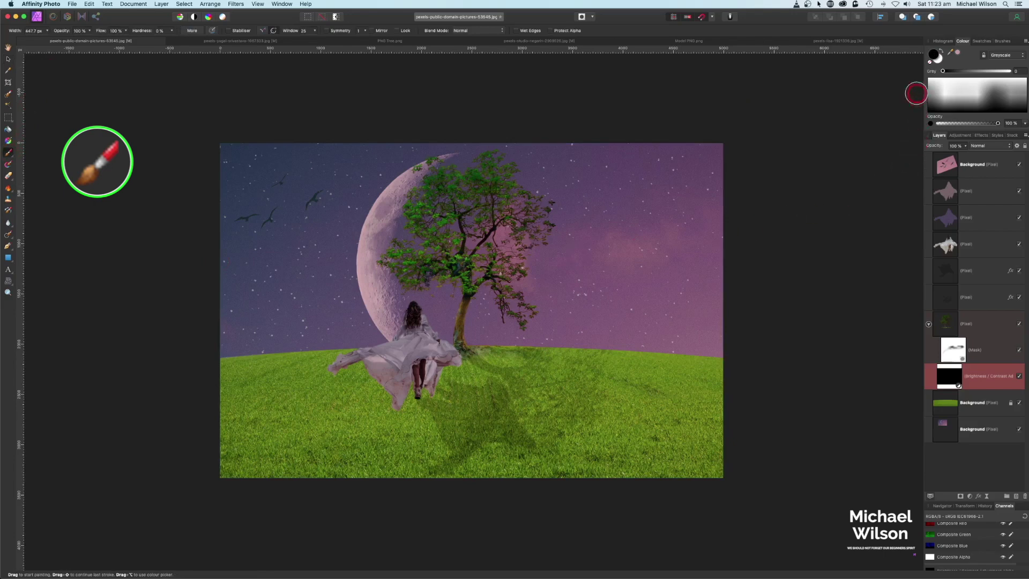
click(942, 53)
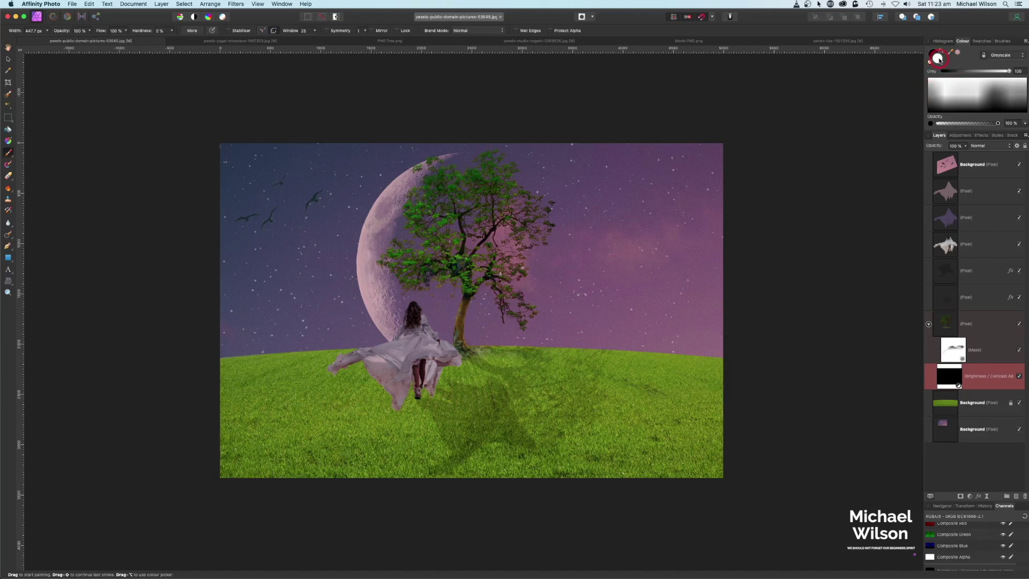
click(118, 31)
click(127, 32)
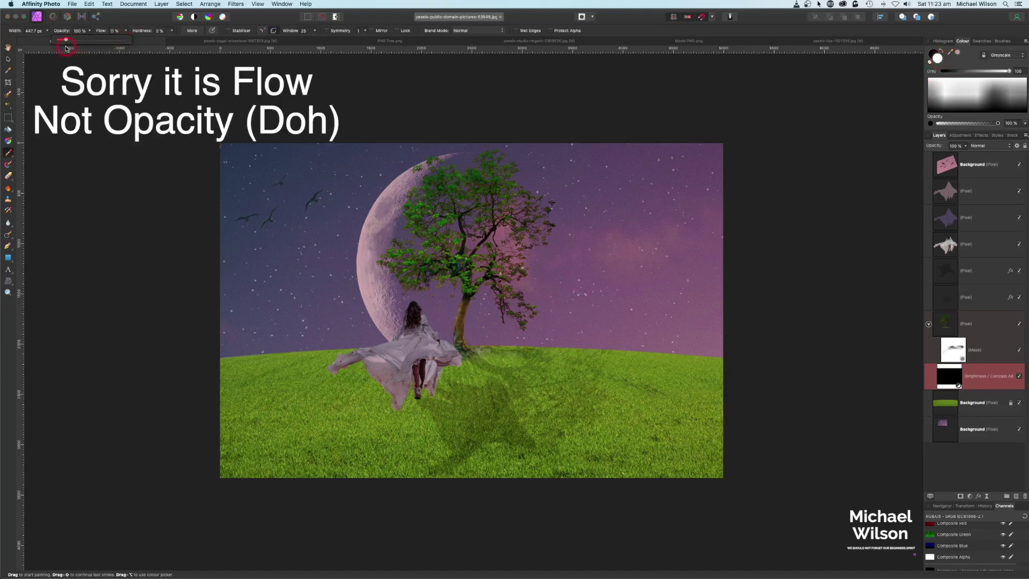
drag(64, 49, 96, 22)
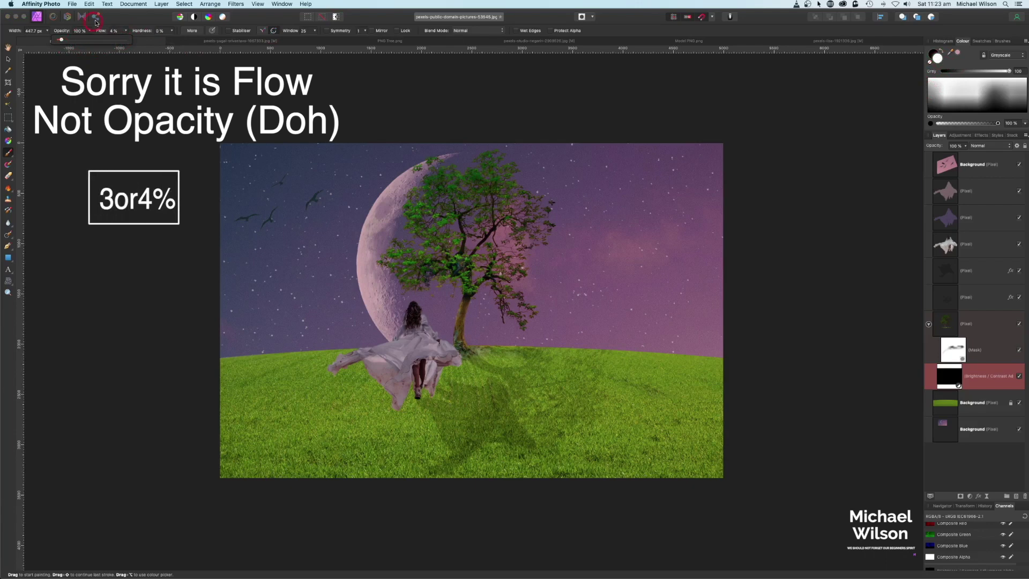
click(114, 21)
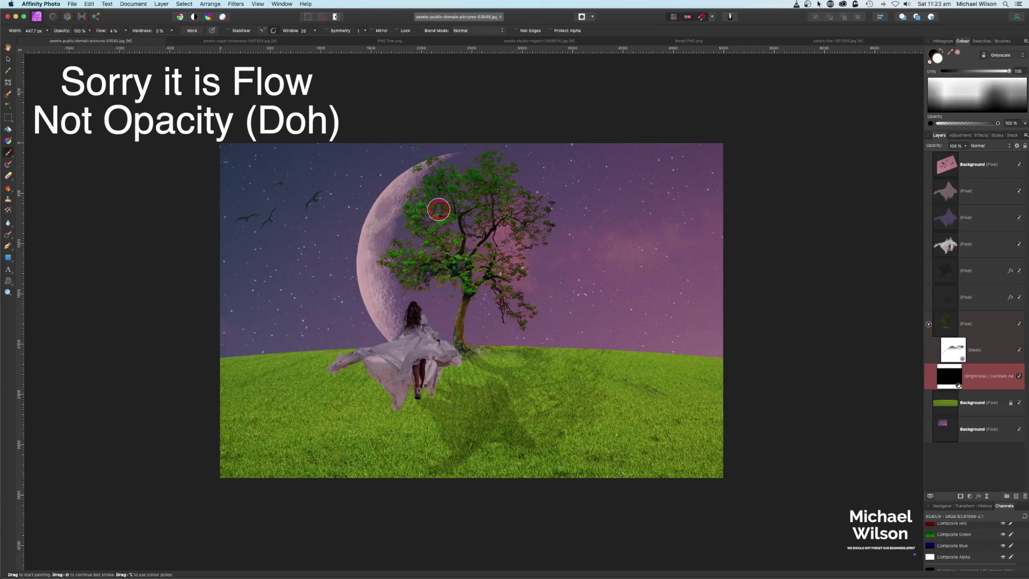
Paint the brightening onto the moon-facing side of the tree's foliage with an enlarged brush
key(bracketright)
key(bracketright)
mouse_move(416, 210)
mouse_down()
mouse_move(429, 169)
mouse_move(419, 228)
mouse_move(438, 236)
mouse_move(392, 258)
mouse_move(411, 279)
mouse_move(430, 233)
mouse_move(426, 196)
mouse_move(441, 174)
mouse_move(418, 166)
mouse_move(453, 188)
mouse_move(430, 240)
mouse_move(408, 253)
mouse_move(444, 264)
mouse_move(400, 274)
mouse_move(399, 245)
mouse_move(418, 200)
mouse_move(455, 173)
mouse_move(448, 184)
mouse_move(431, 160)
mouse_move(451, 266)
mouse_up()
Paint the brightening along the moon-facing side of the tree trunk with a much smaller brush
scroll(451, 267, up, 5)
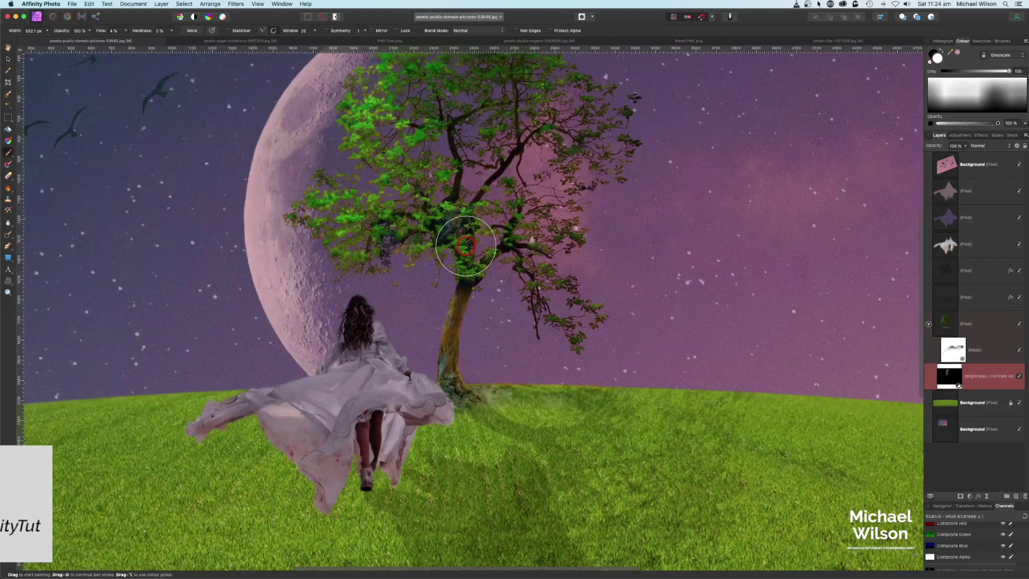
scroll(458, 257, down, 3)
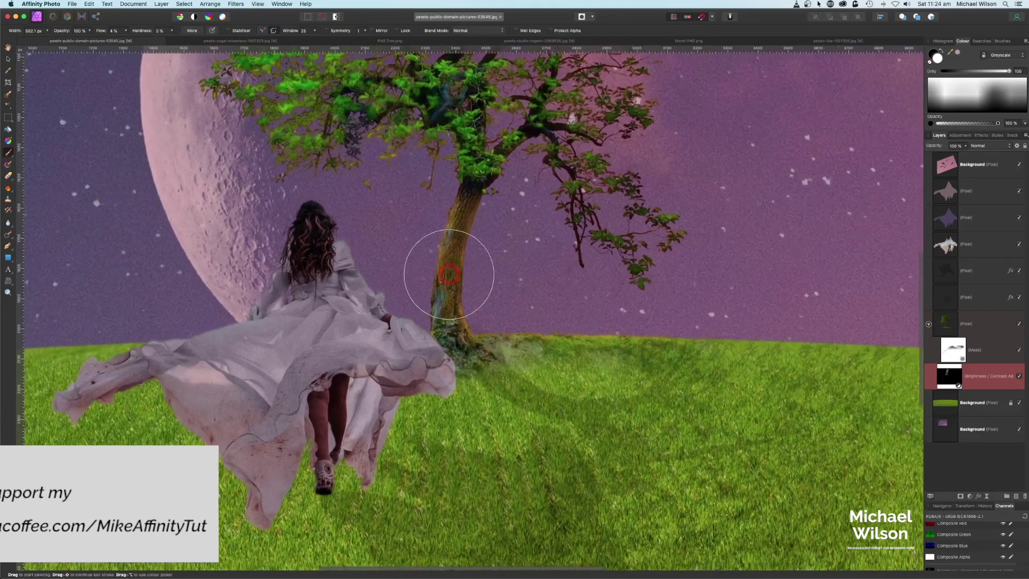
key(bracketleft)
key(bracketleft)
key(bracketleft)
key(bracketleft)
key(bracketleft)
key(bracketleft)
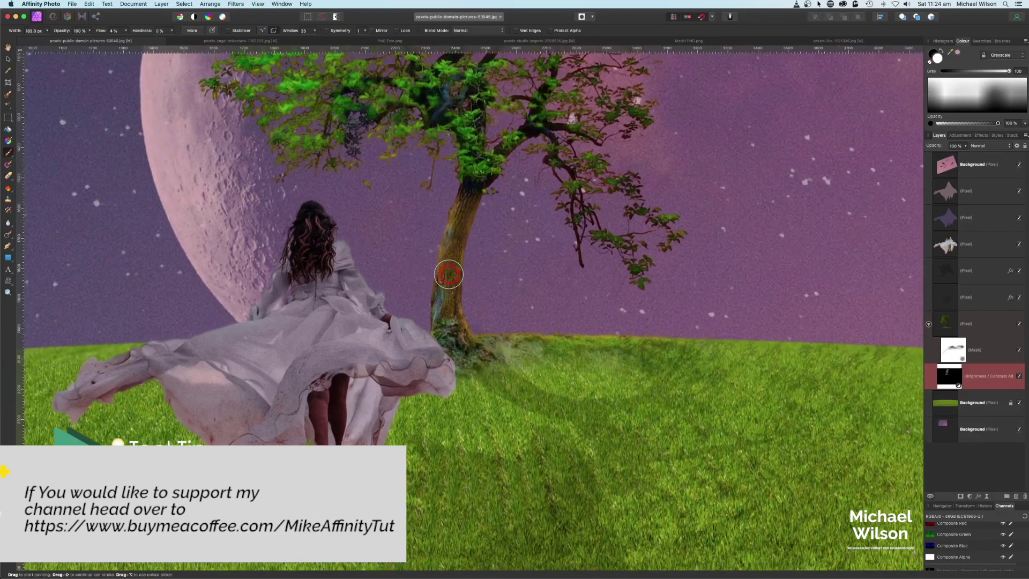
key(bracketleft)
key(bracketleft)
key(bracketleft)
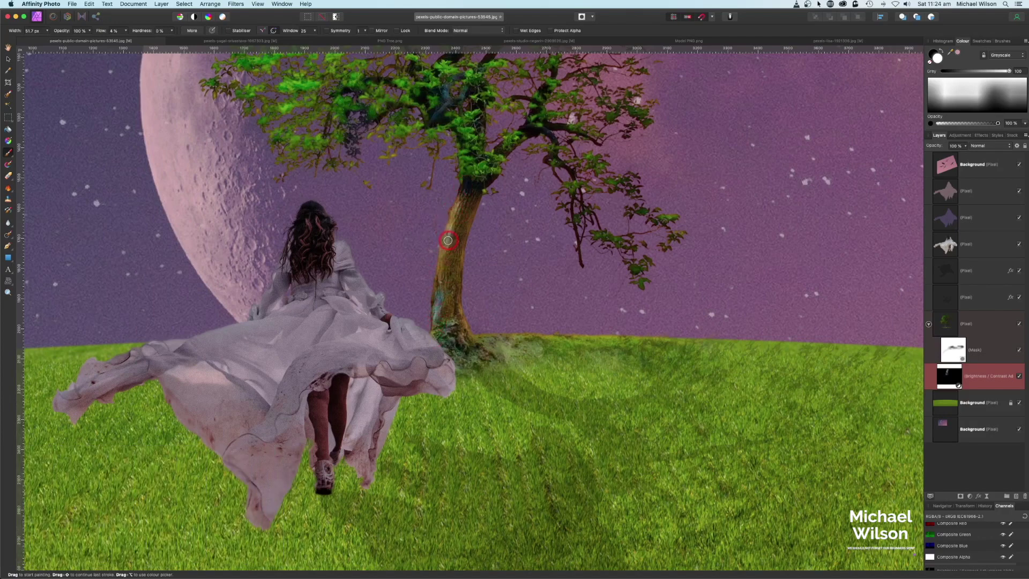
mouse_move(447, 240)
mouse_down()
mouse_move(439, 342)
mouse_move(447, 259)
mouse_up()
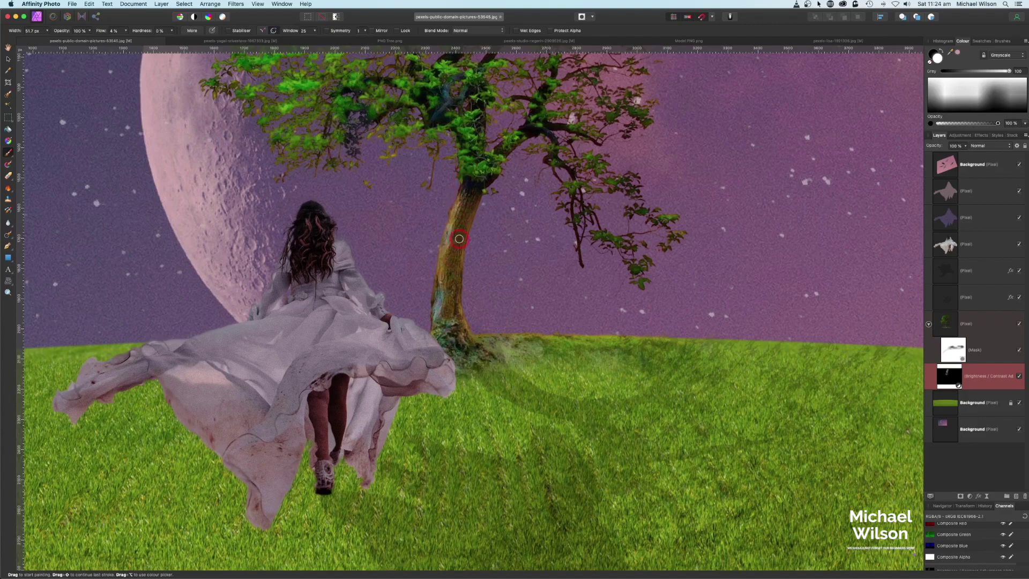
Duplicate the tree's Brightness / Contrast adjustment and nest the copy inside the woman's layer
key(super+0)
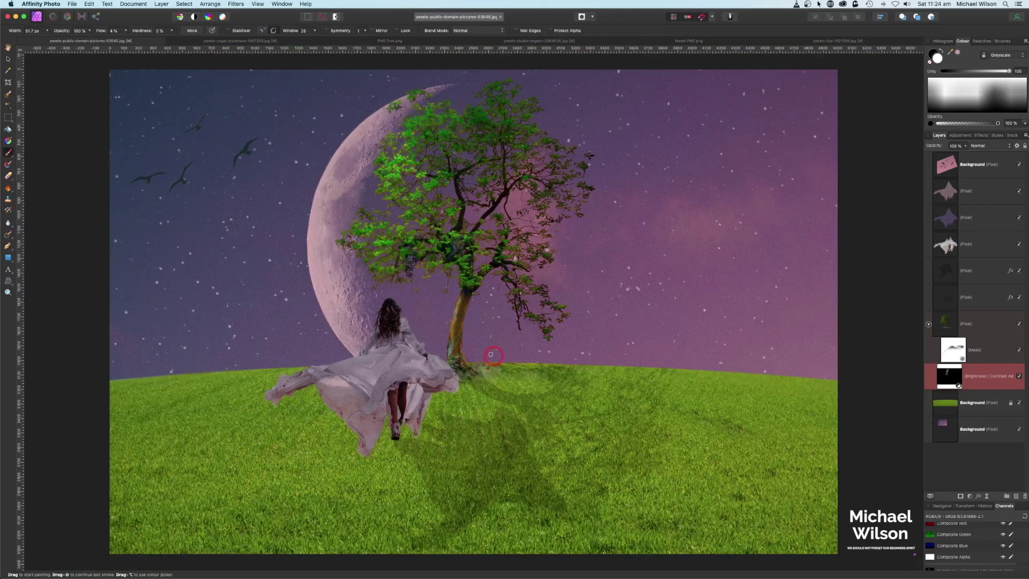
click(952, 377)
key(super+j)
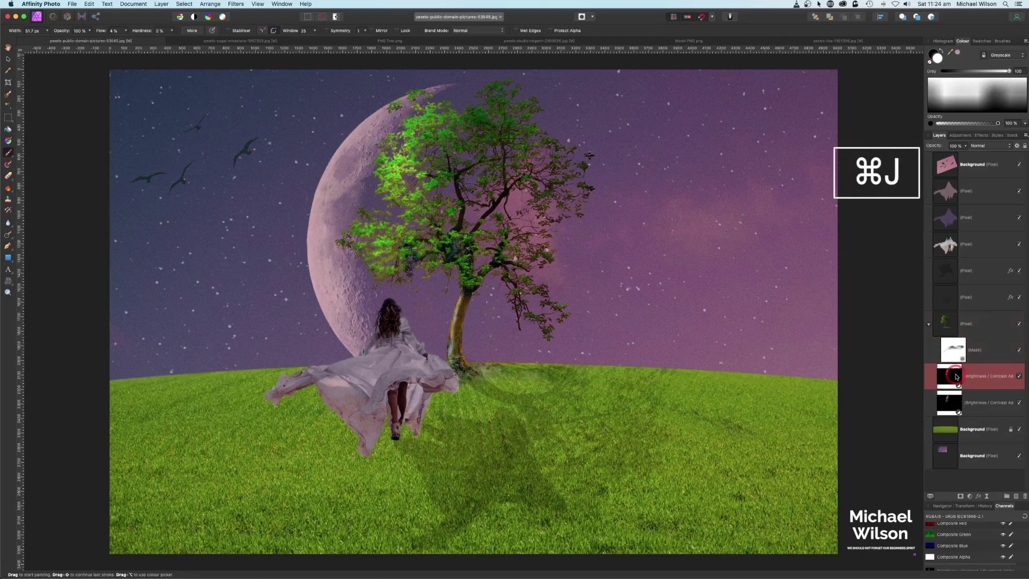
drag(956, 377, 1024, 242)
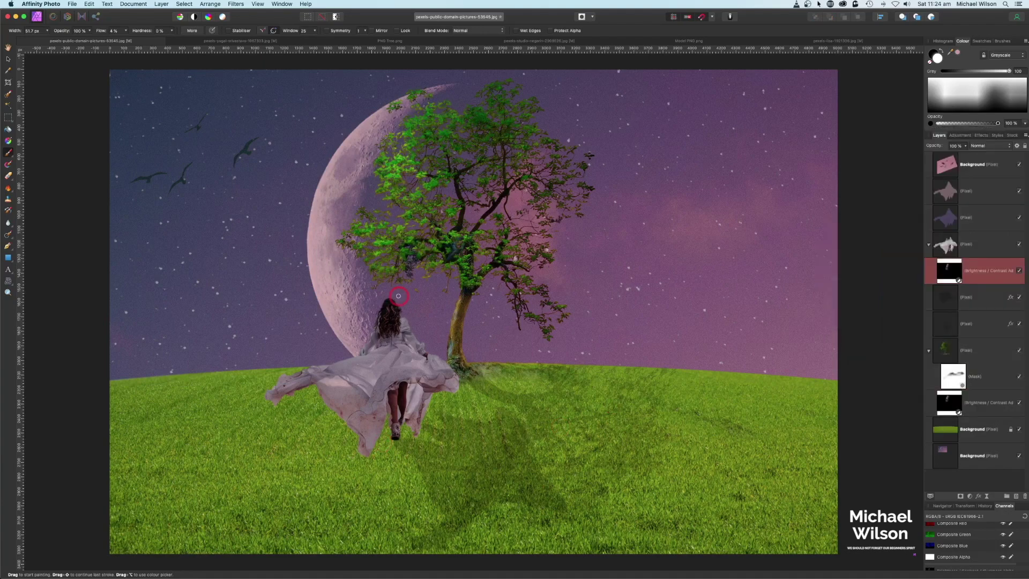
Paint the brightening onto the moon-facing side of the woman's hair and dress with a slightly larger brush
scroll(399, 296, up, 5)
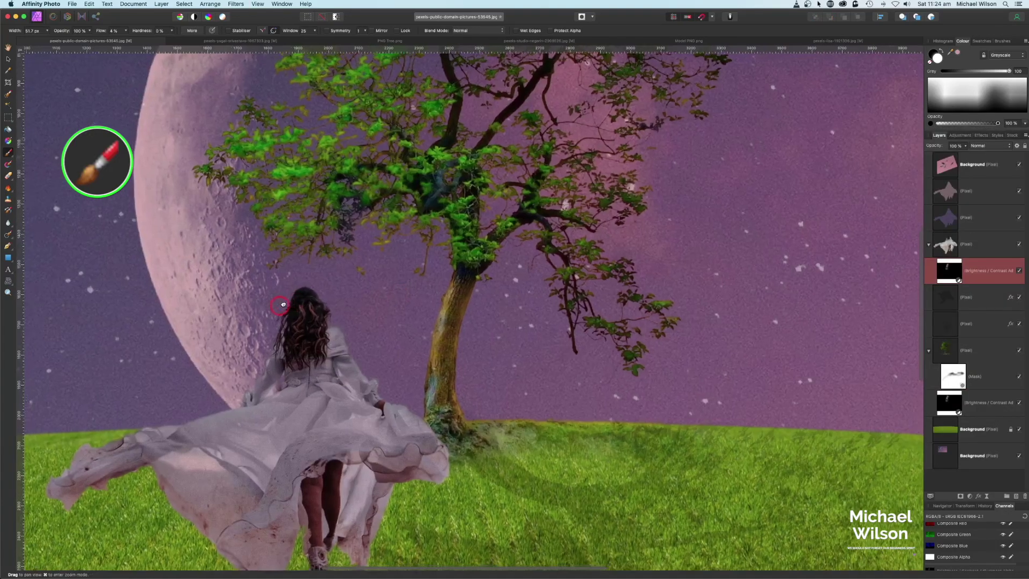
mouse_move(283, 304)
mouse_down()
mouse_move(337, 246)
mouse_move(381, 249)
mouse_up()
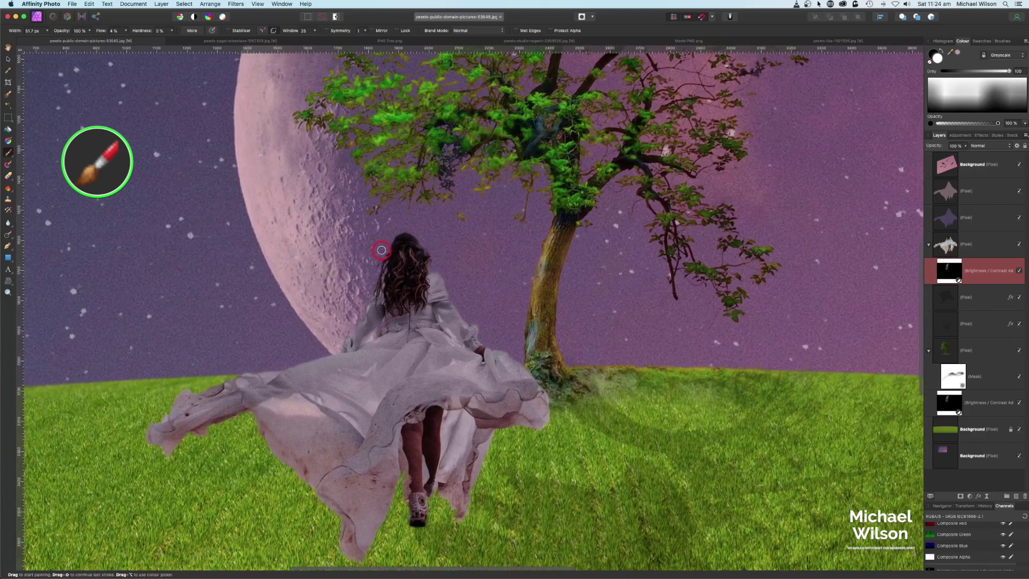
key(])
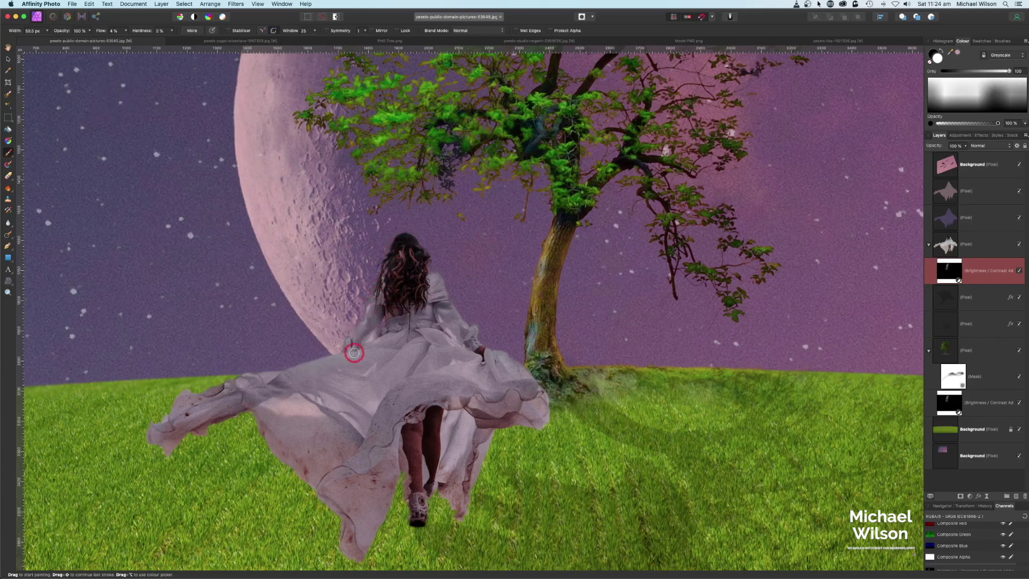
mouse_move(268, 388)
mouse_down()
mouse_move(326, 361)
mouse_move(259, 393)
mouse_move(256, 383)
mouse_move(219, 396)
mouse_move(331, 375)
mouse_up()
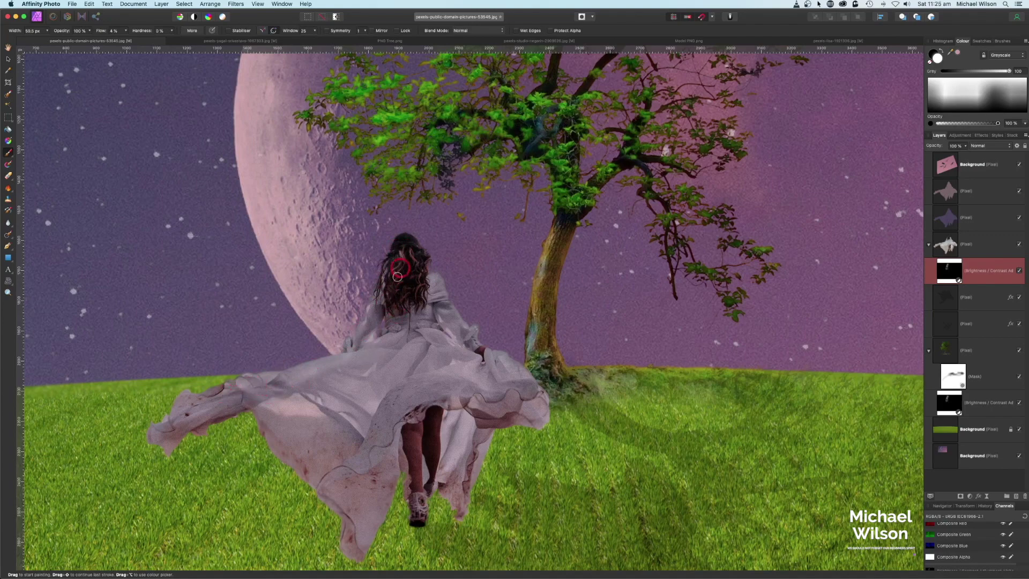
mouse_move(166, 431)
mouse_down()
mouse_move(239, 394)
mouse_move(356, 375)
mouse_up()
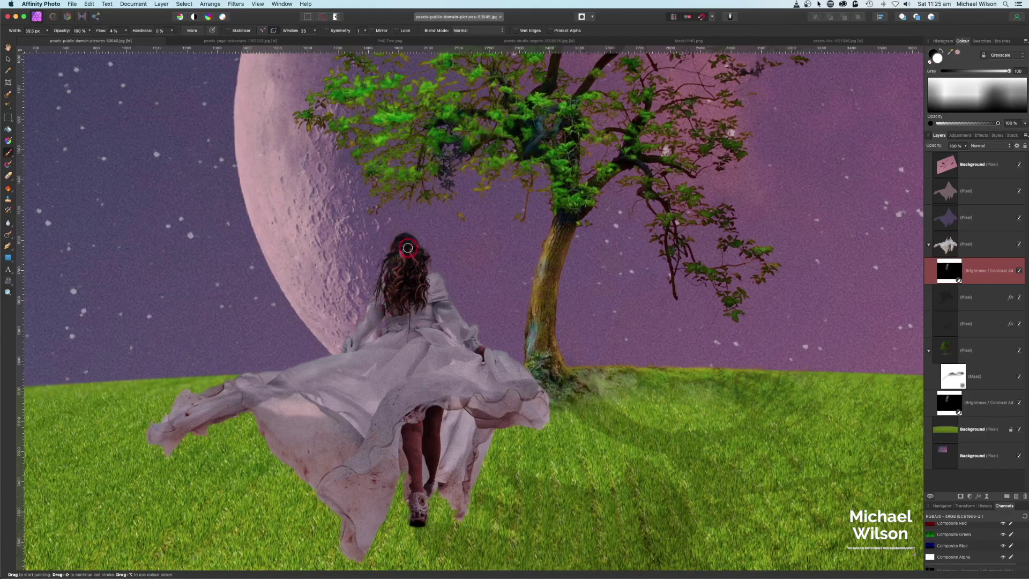
key(super+0)
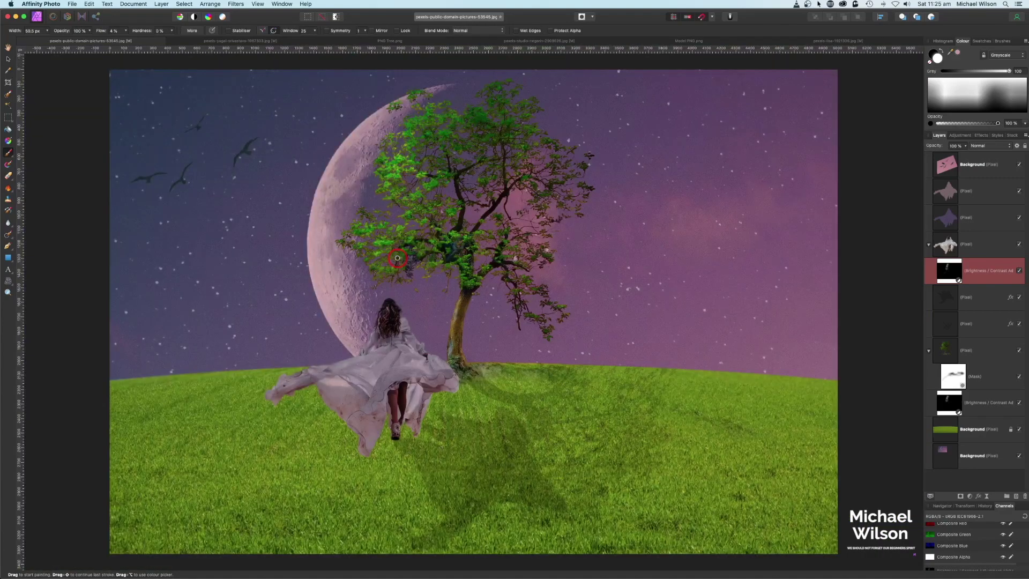
Collapse the nested adjustments and mask under the woman's and the tree's layers
shift+click(965, 190)
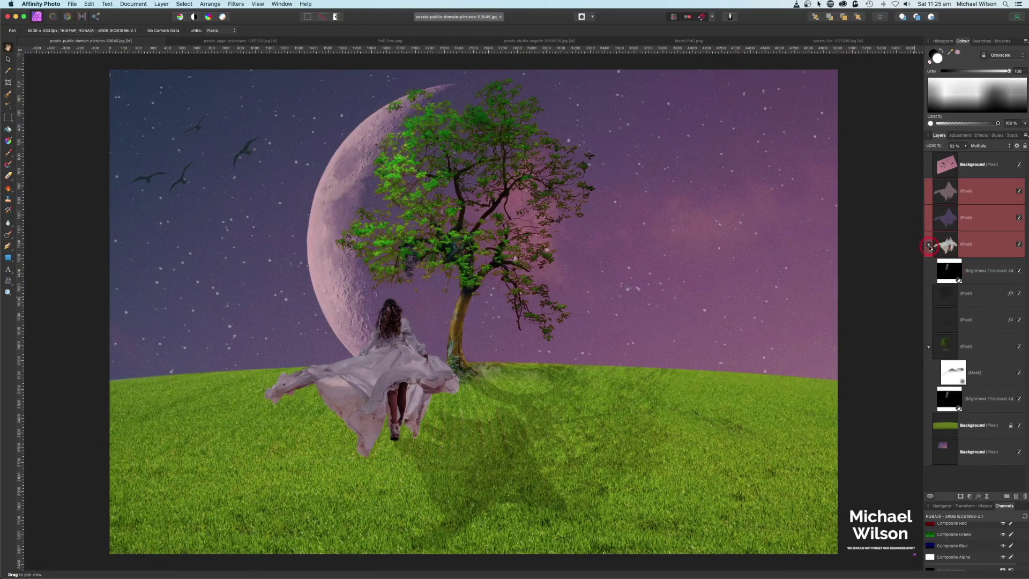
key(h)
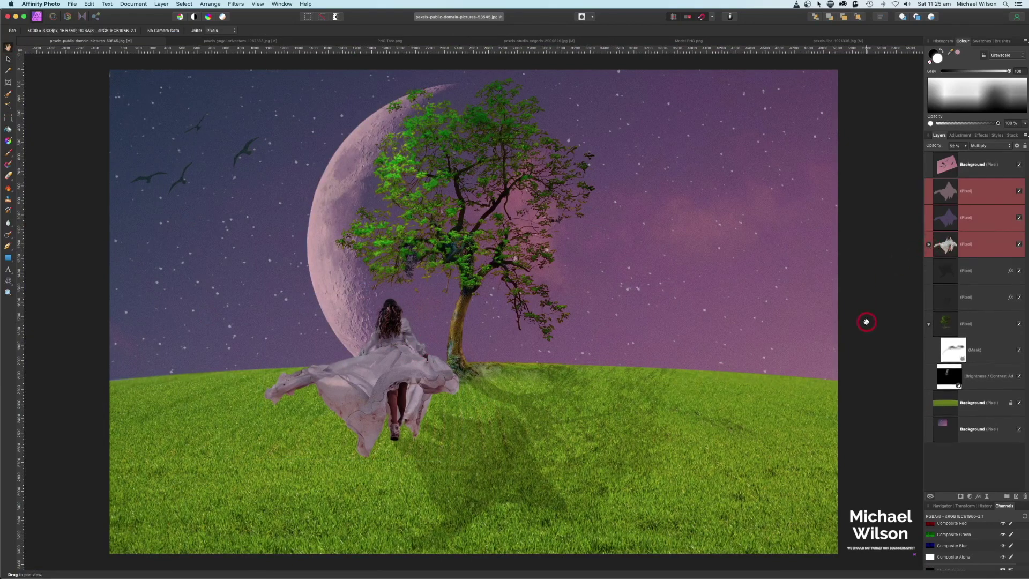
click(930, 324)
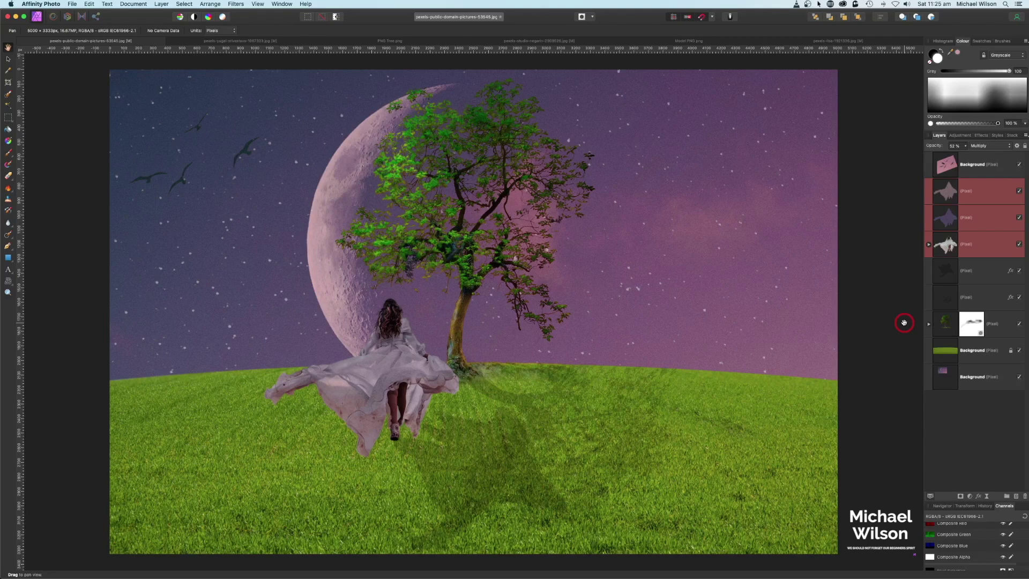
key(super+minus)
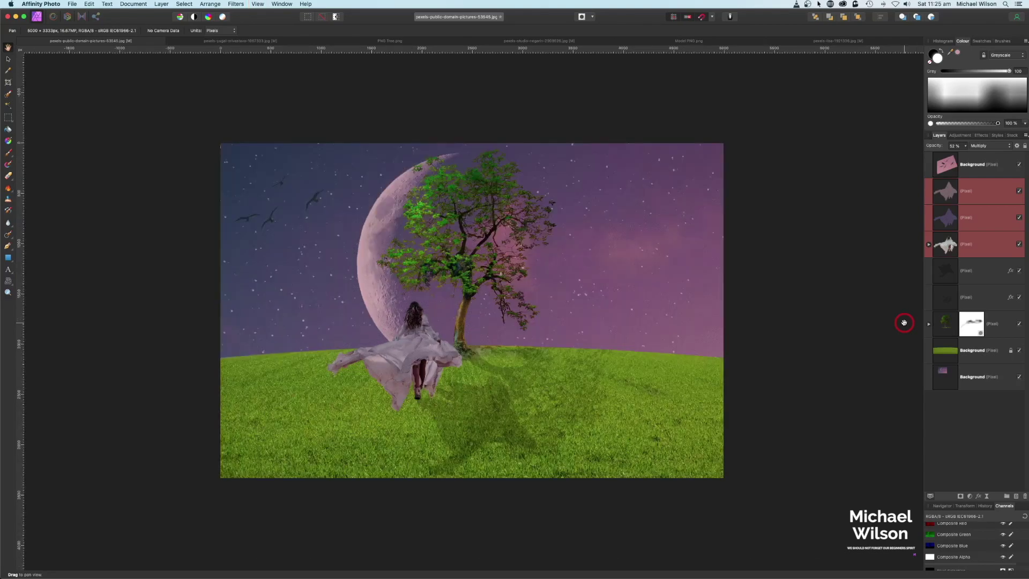
Add a Curves adjustment and place it at the top of the layer stack
click(968, 498)
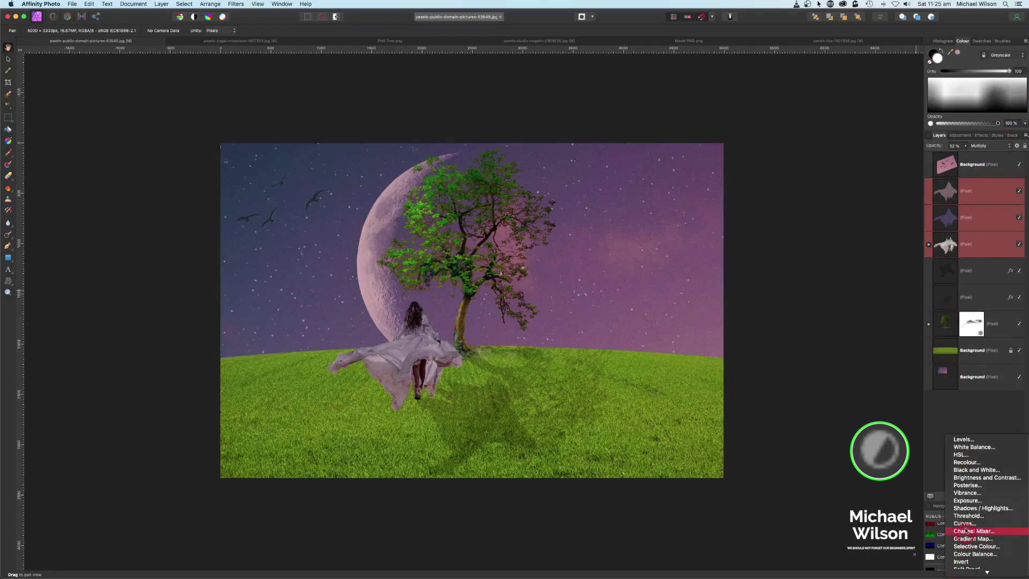
click(964, 523)
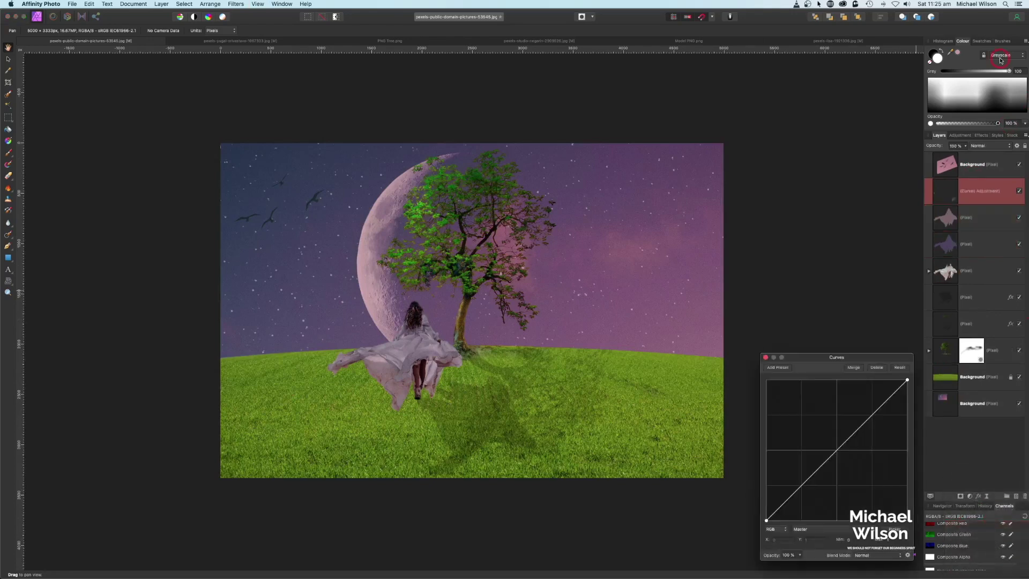
drag(960, 196, 948, 156)
drag(872, 359, 869, 184)
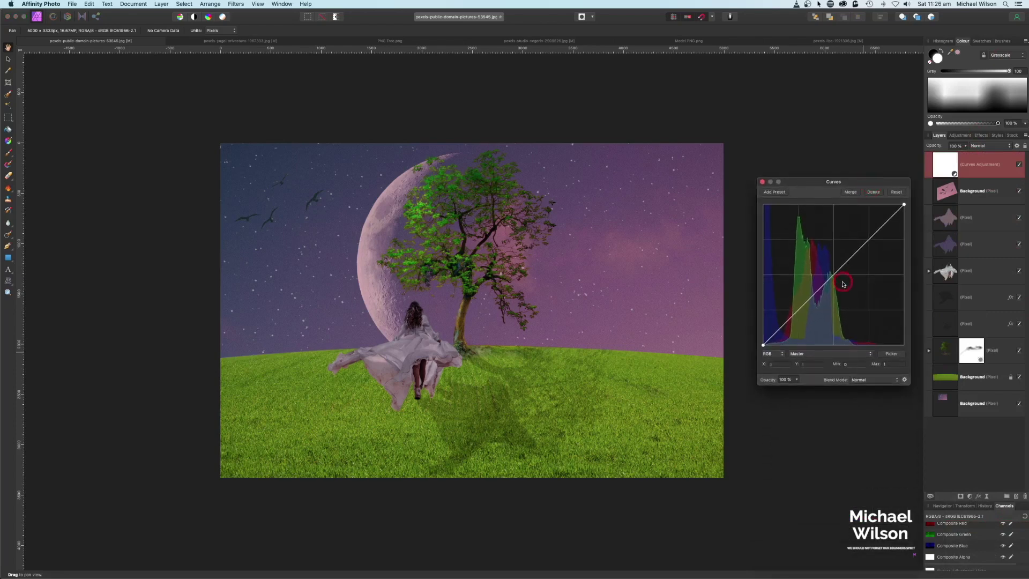
Shape the master curve by lowering the midtones slightly, raising the black point and lifting the highlights a little
drag(835, 277, 836, 278)
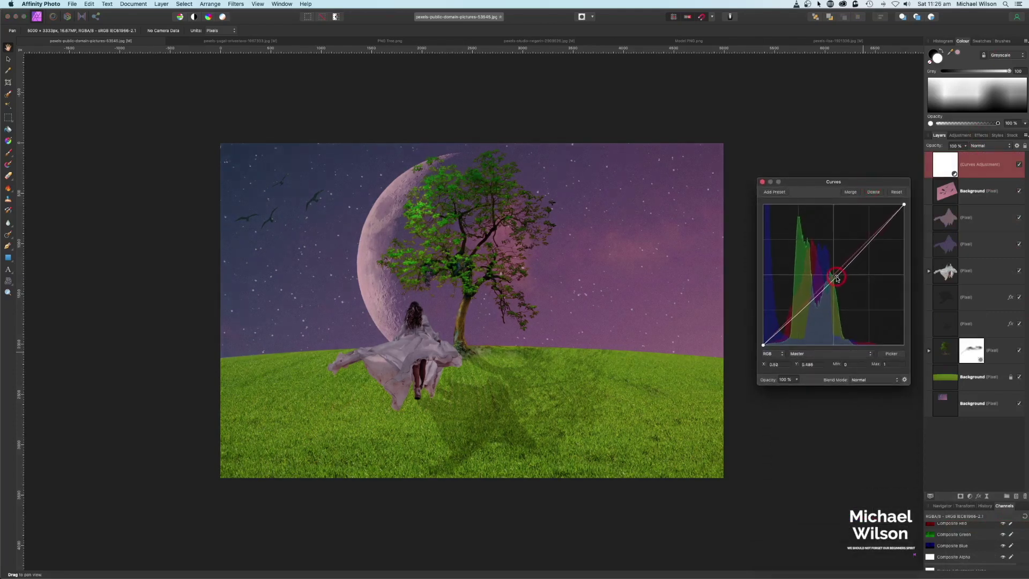
drag(763, 346, 763, 340)
click(871, 239)
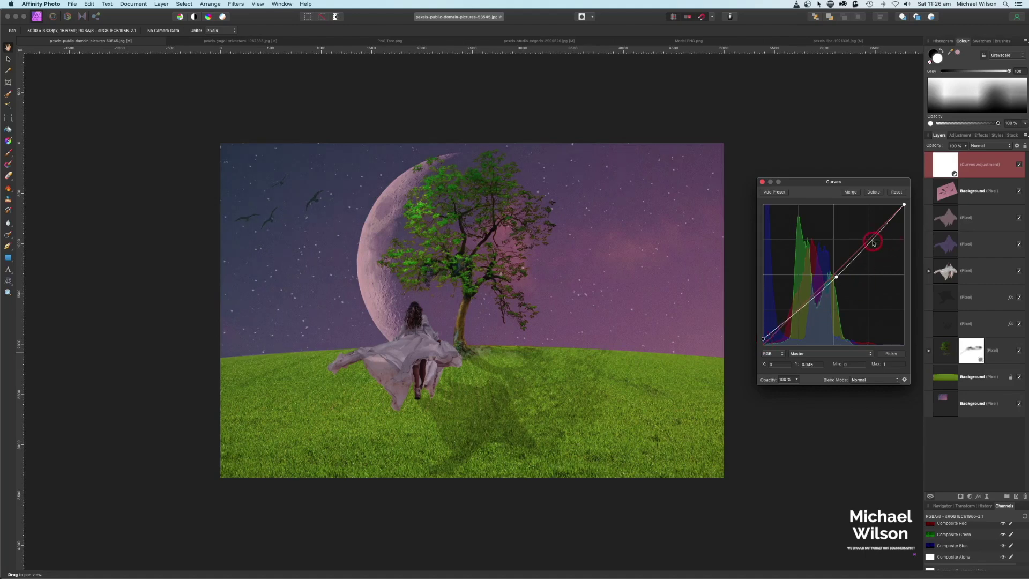
drag(870, 240, 868, 238)
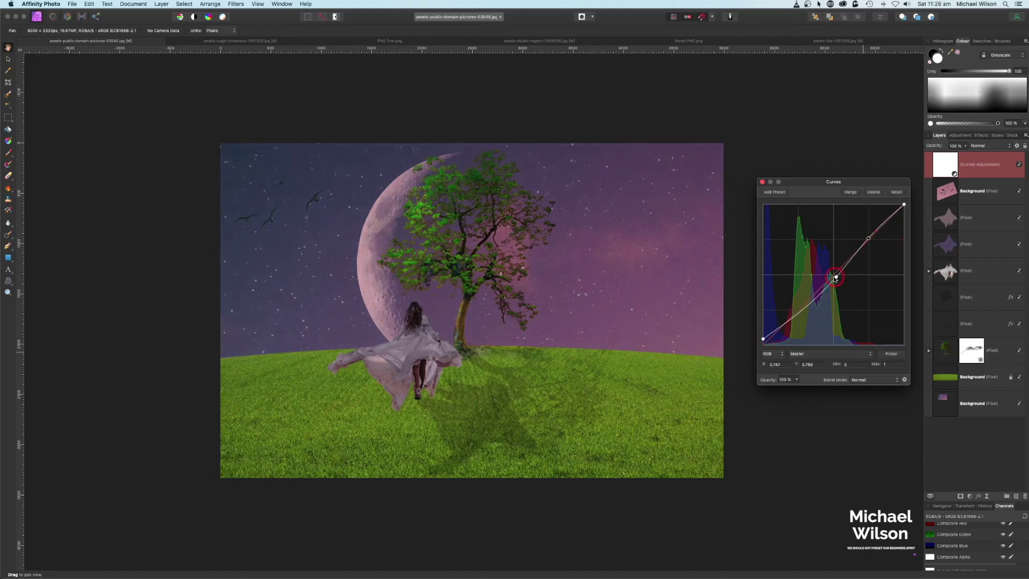
drag(837, 278, 838, 279)
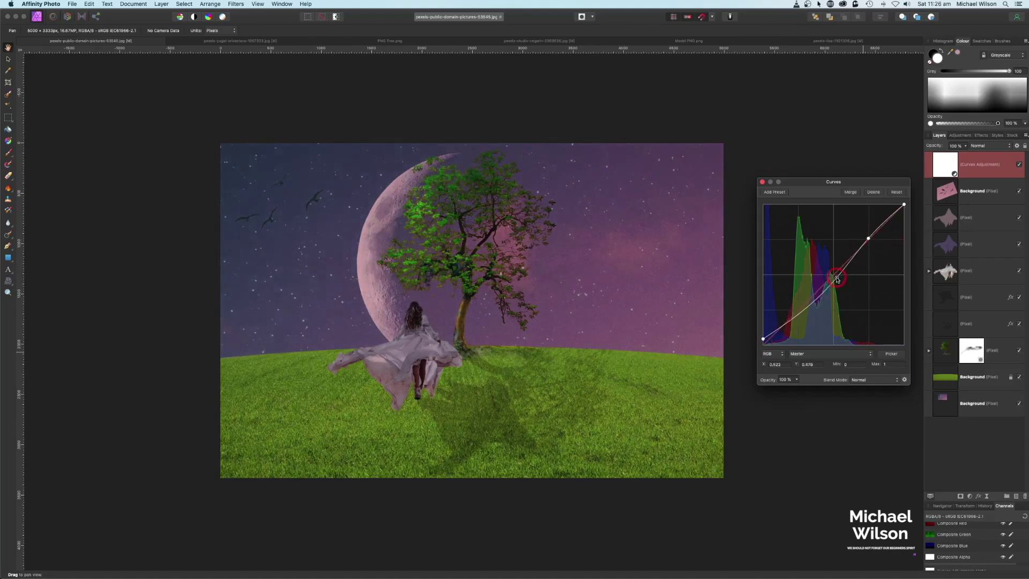
click(761, 182)
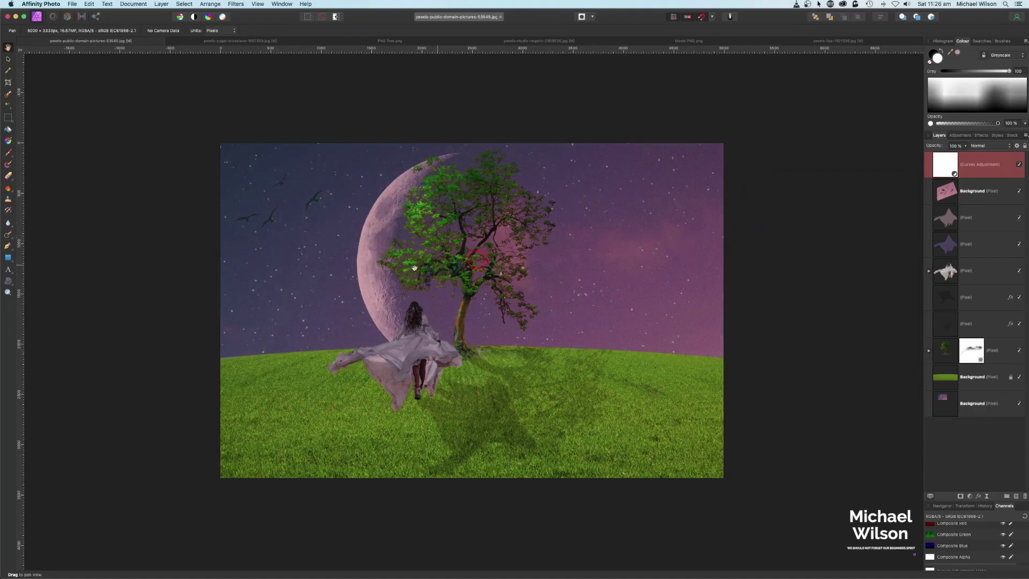
Select all layers from the Curves adjustment to the sky background and create a merged-visible layer on top
scroll(808, 283, up, 1)
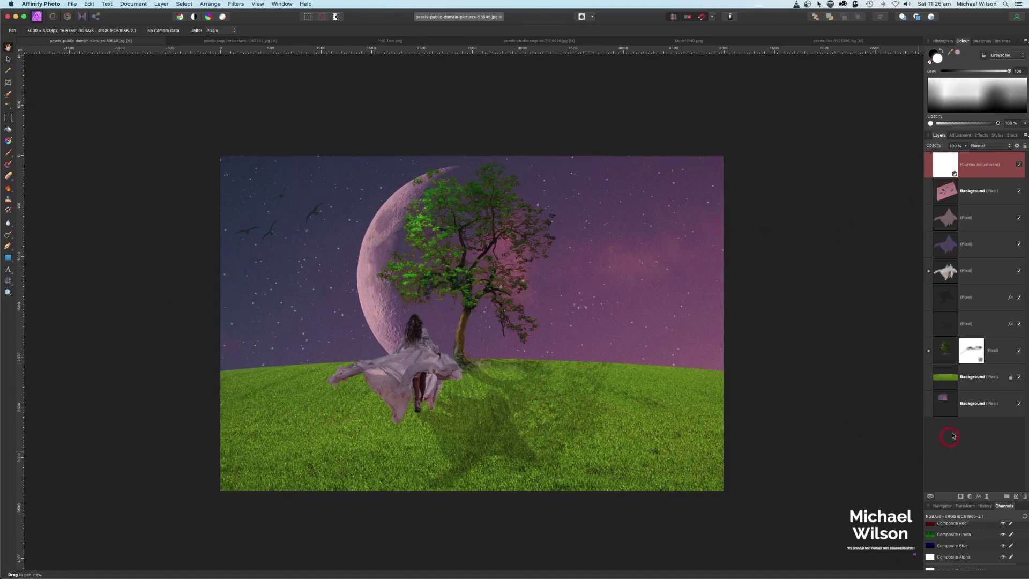
shift+click(965, 407)
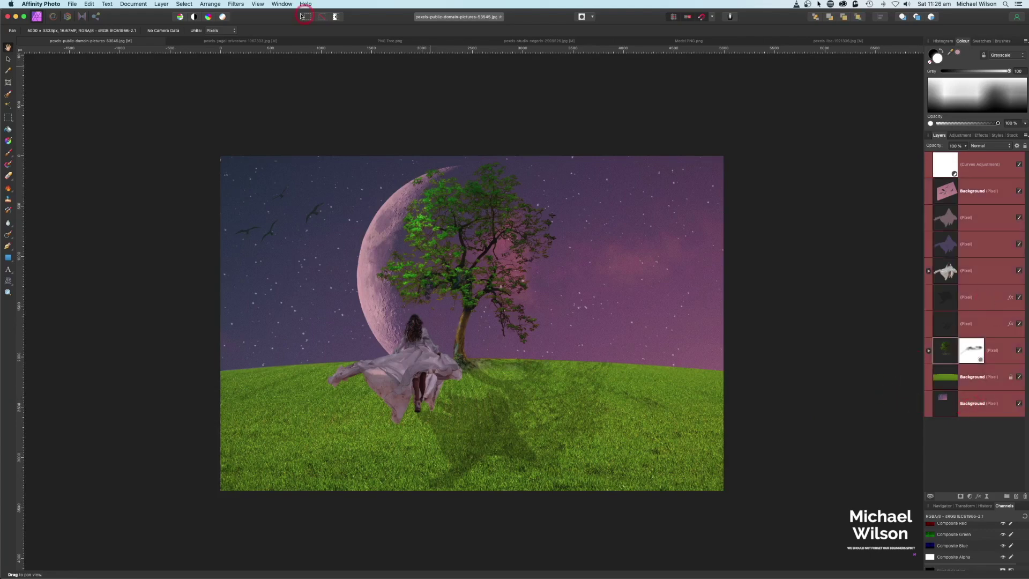
click(159, 4)
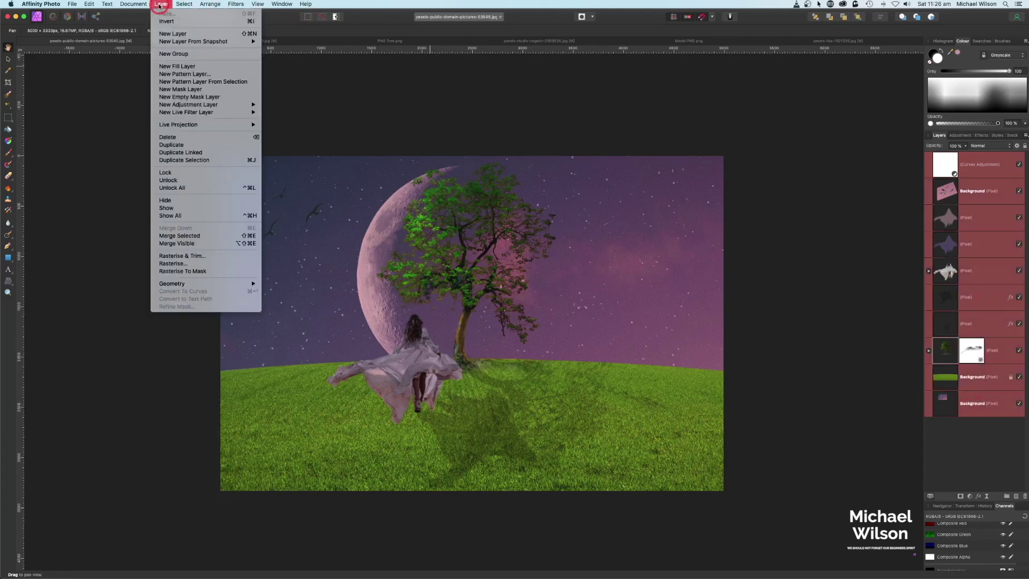
click(177, 244)
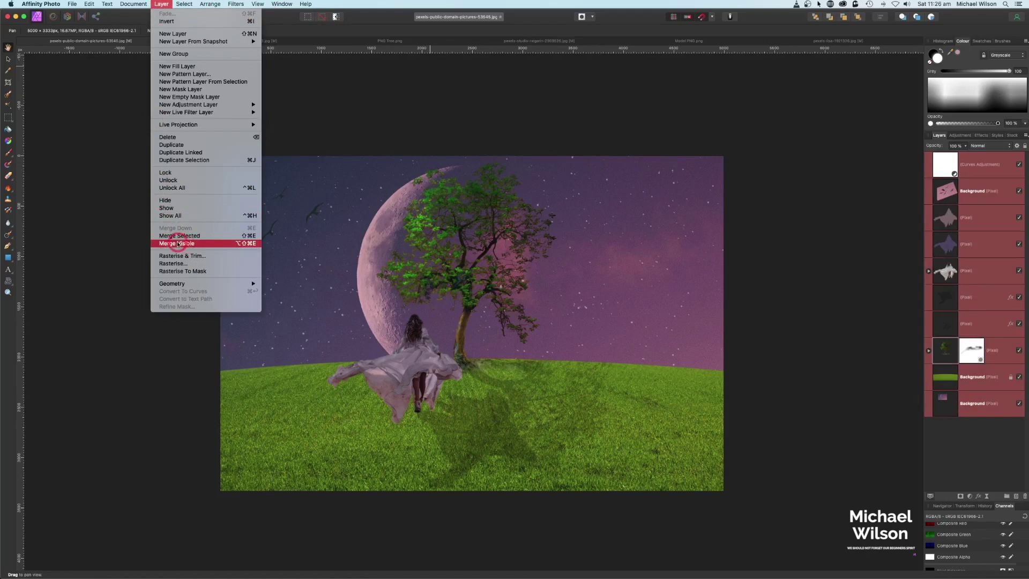
click(945, 164)
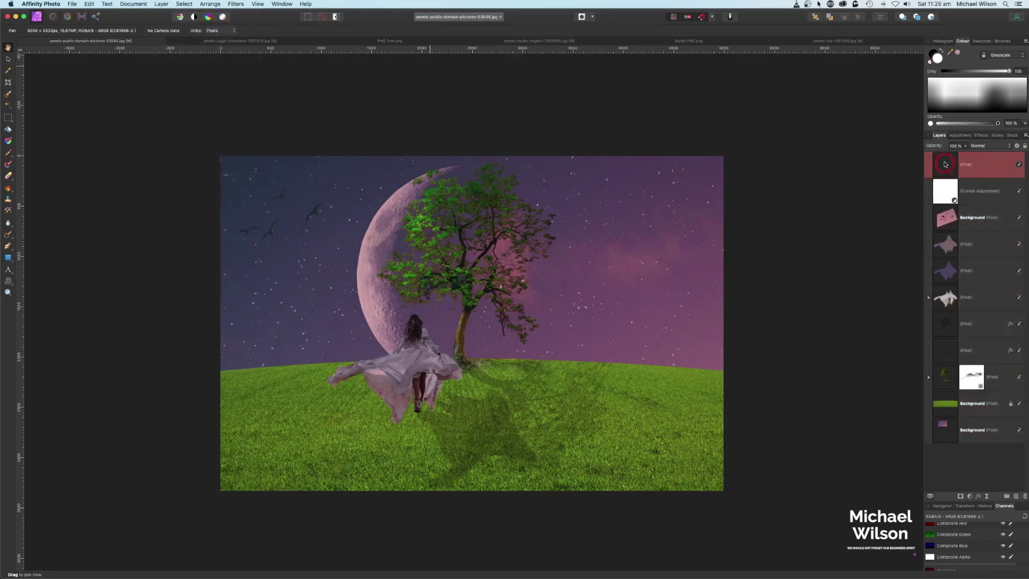
click(968, 425)
Open the merged layer in the Tone Mapping persona and choose the Detailed preset
click(82, 18)
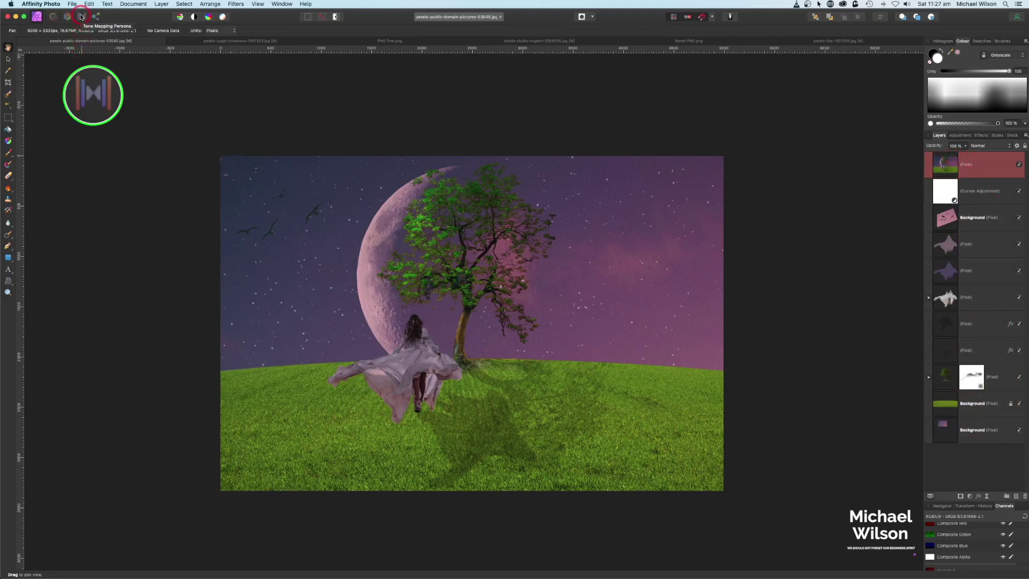
click(82, 16)
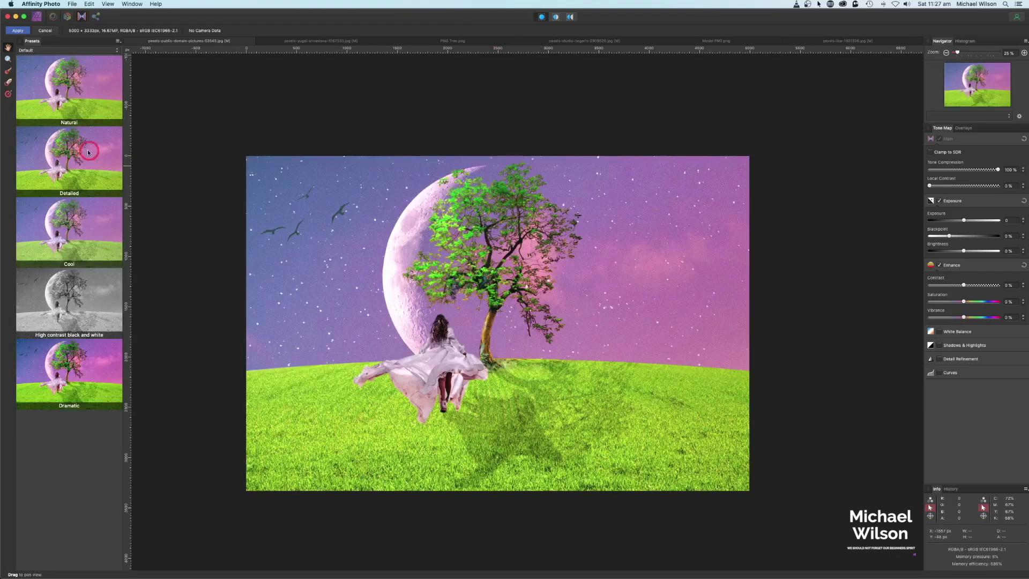
click(76, 154)
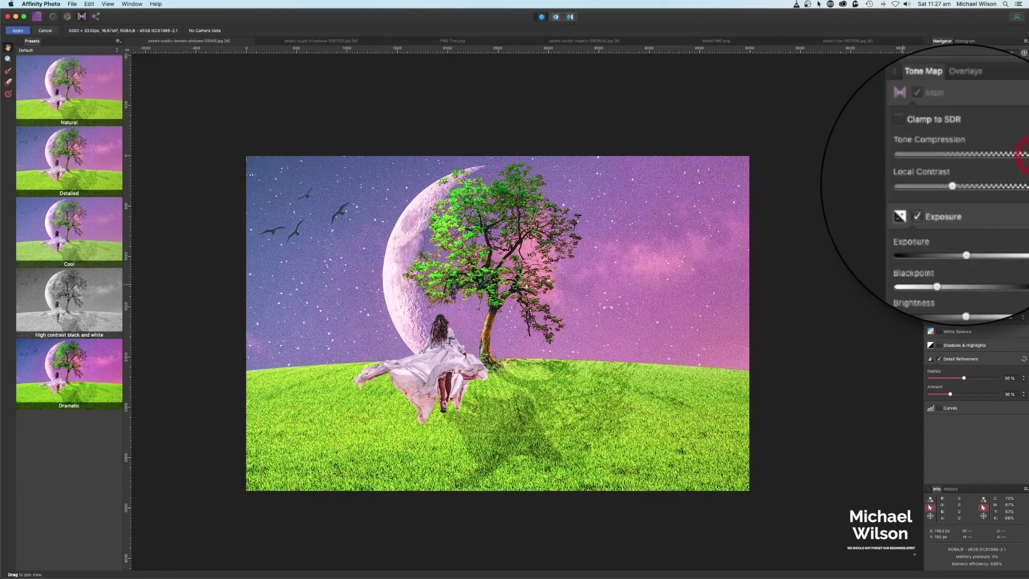
Set tone compression to 70%, lower the exposure slightly, reduce the saturation and apply the tone mapping
drag(1024, 155, 996, 159)
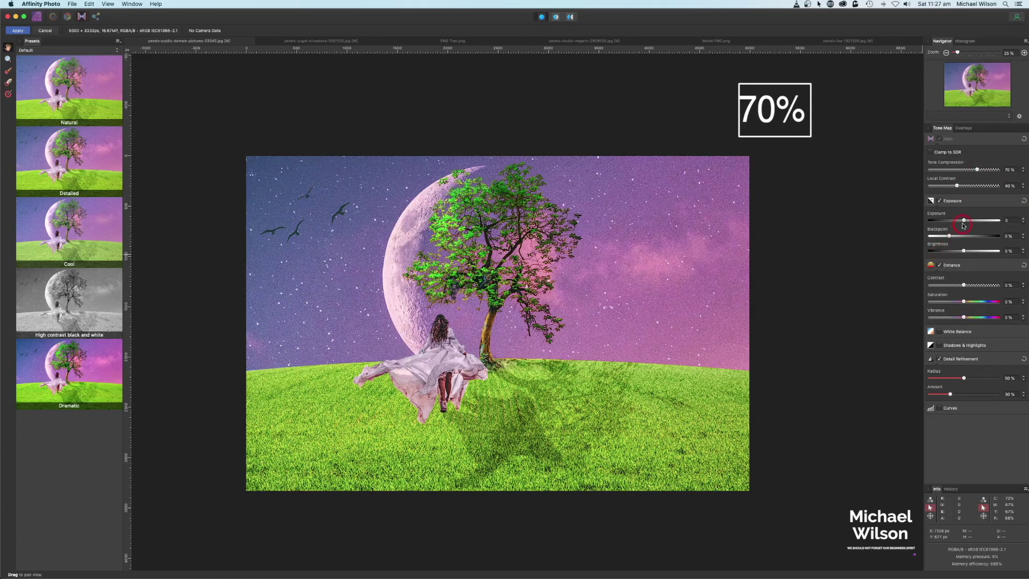
drag(963, 221, 961, 221)
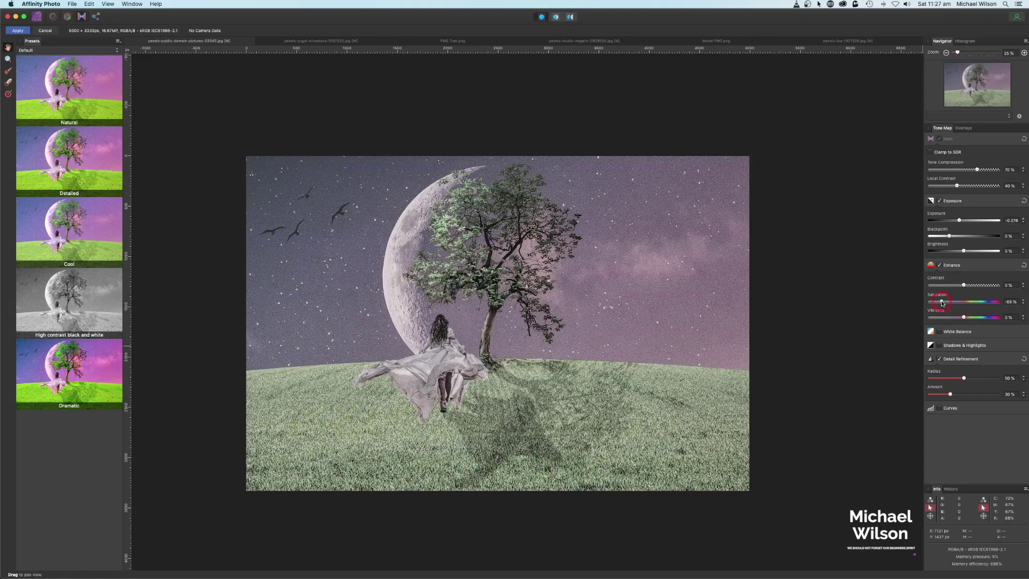
drag(943, 303, 943, 302)
click(692, 372)
click(563, 409)
click(18, 31)
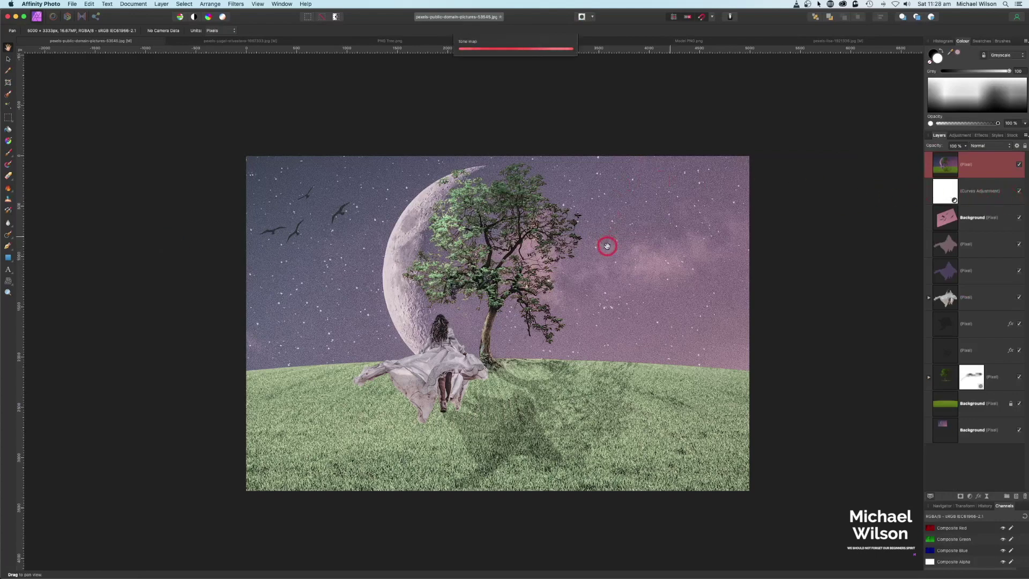
Duplicate the Curves adjustment and move the copy above the tone-mapped layer
click(986, 198)
key(super+j)
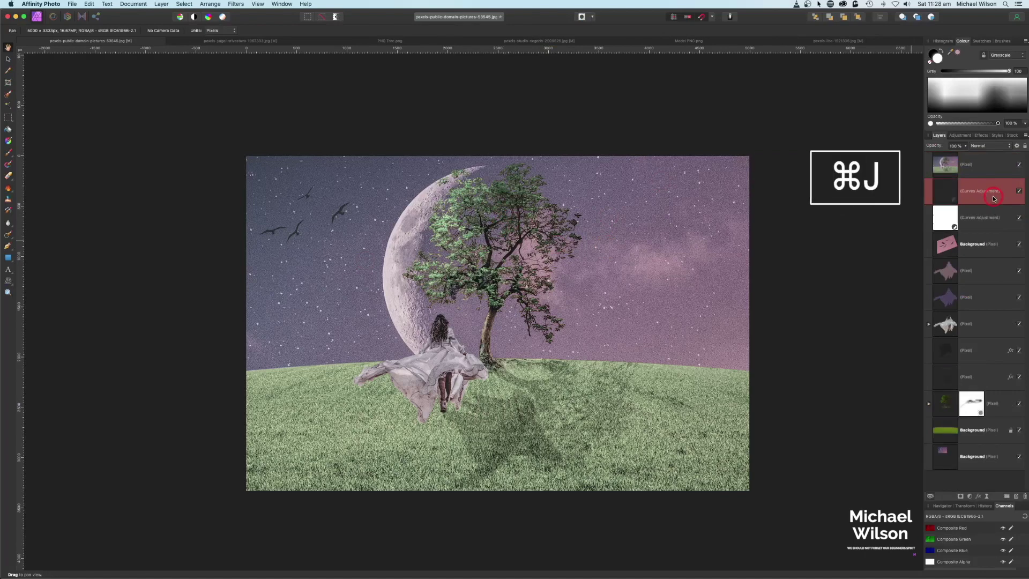
drag(990, 197, 988, 156)
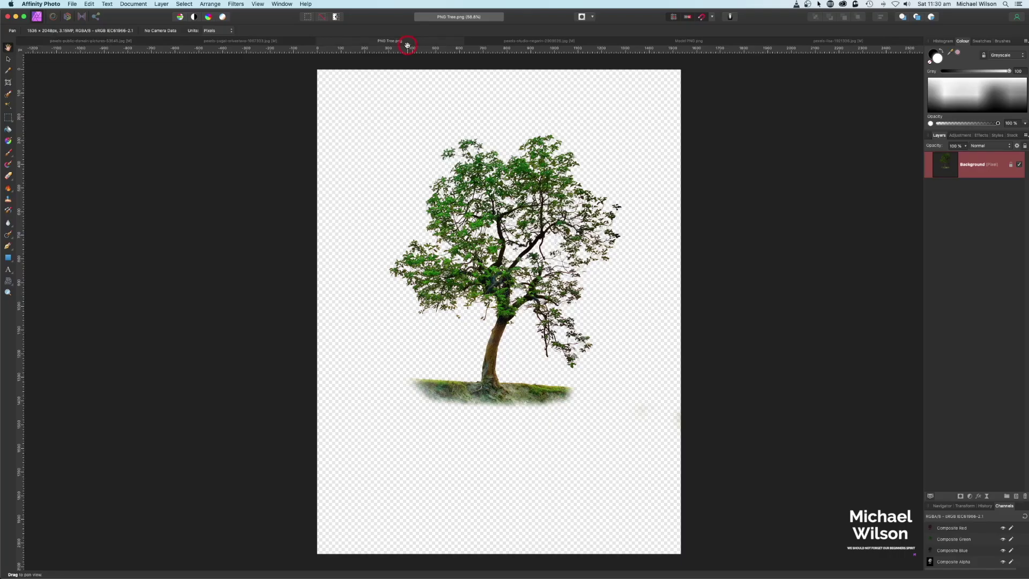
Review the woman's source image in the Model PNG.png document
click(708, 42)
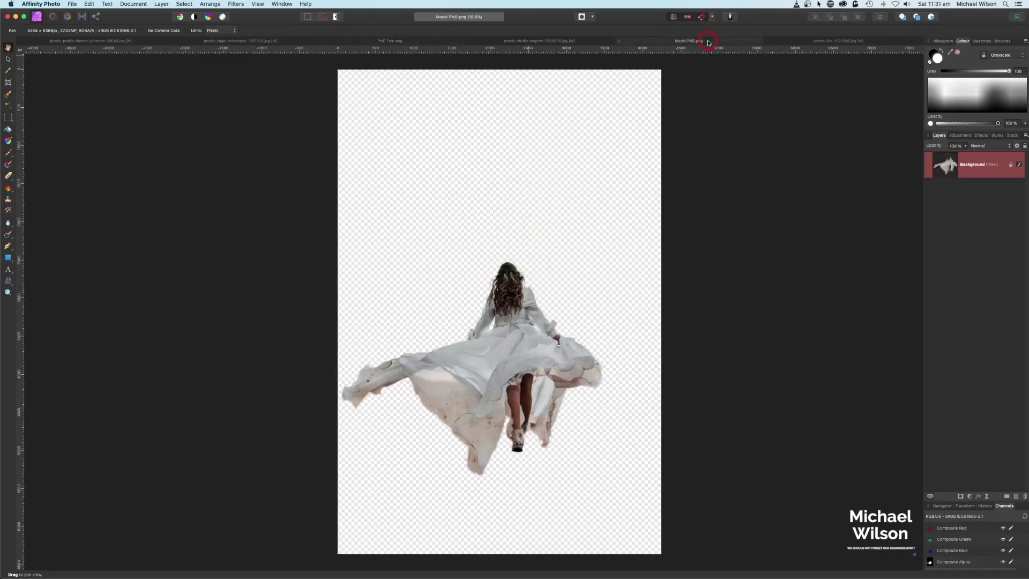